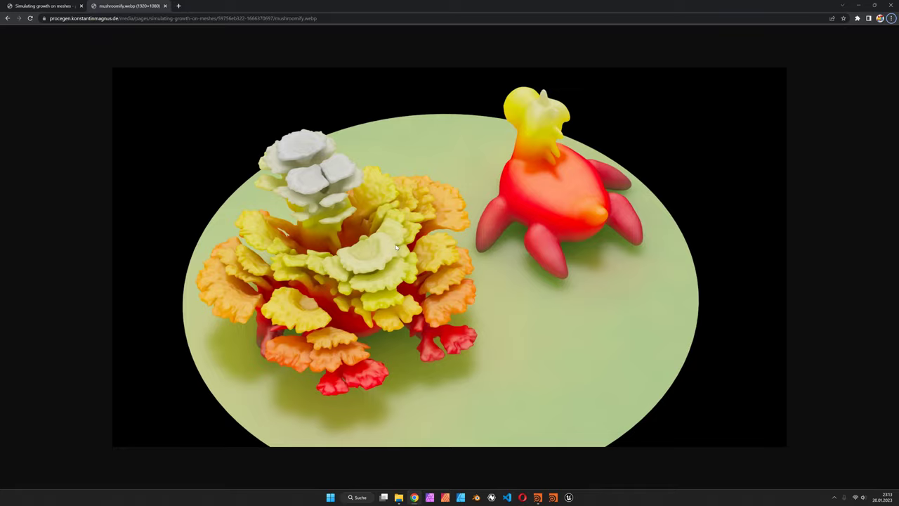
# Lay the coral network out as a vertical column and view the remeshed toy, then the grown coral.
pyautogui.hotkey('alt', 'Tab')
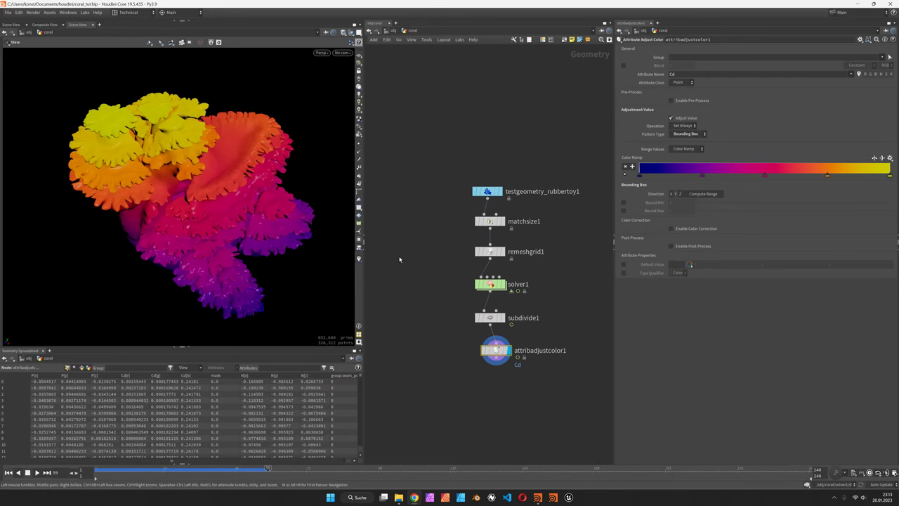
pyautogui.press('l')
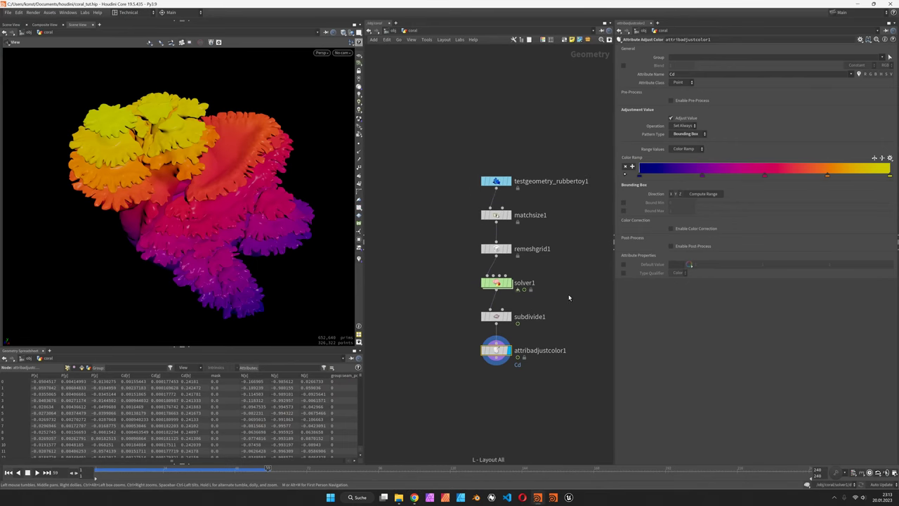
pyautogui.click(506, 248)
pyautogui.moveTo(196, 190); pyautogui.dragTo(231, 181)
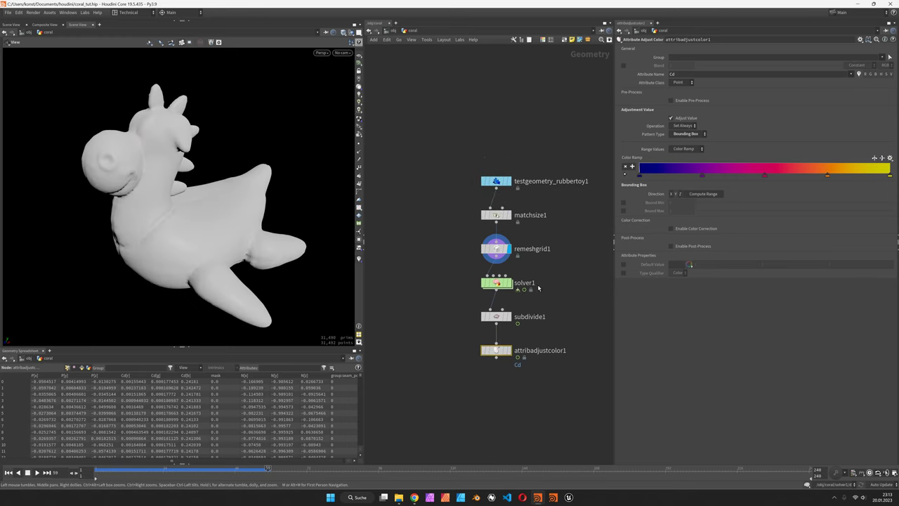
pyautogui.click(505, 283)
# Inside solver1, preview the maskbyfeature1 growth mask and the mask_direction node's code.
pyautogui.click(497, 283)
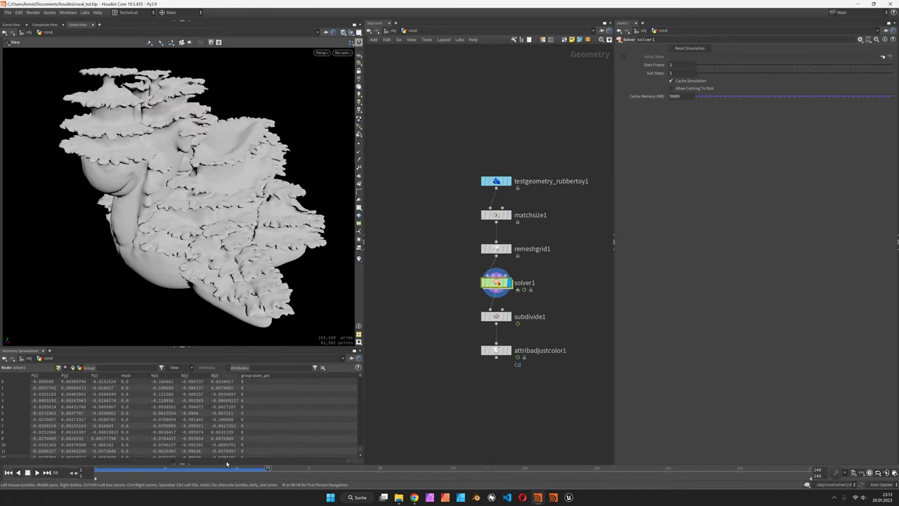
pyautogui.doubleClick(498, 283)
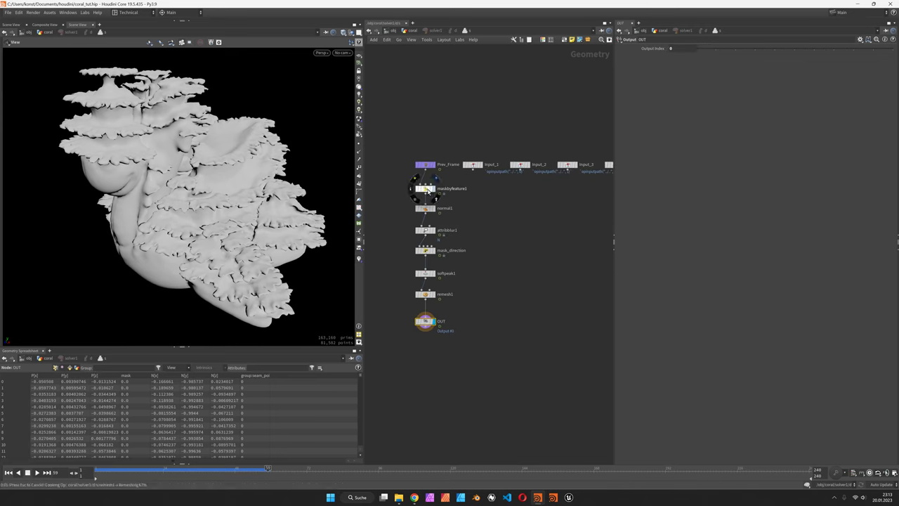
pyautogui.click(426, 189)
pyautogui.press('Return')
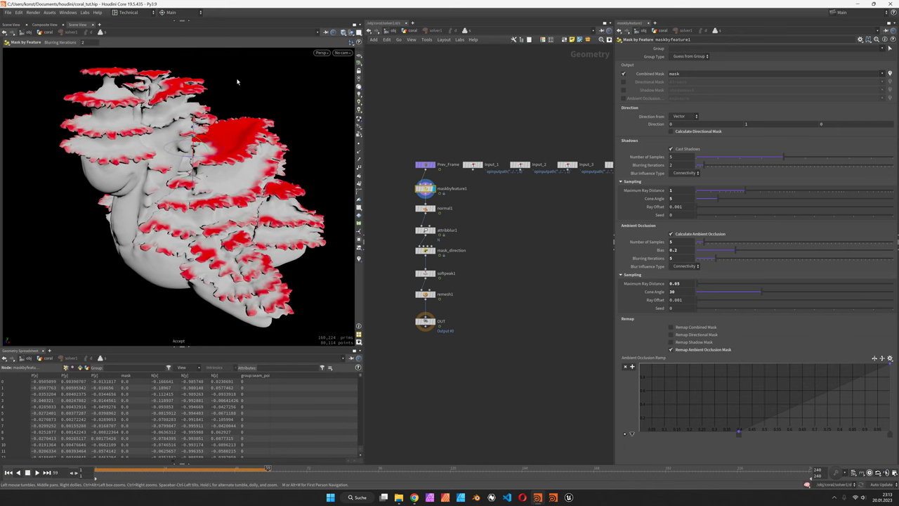
pyautogui.click(433, 250)
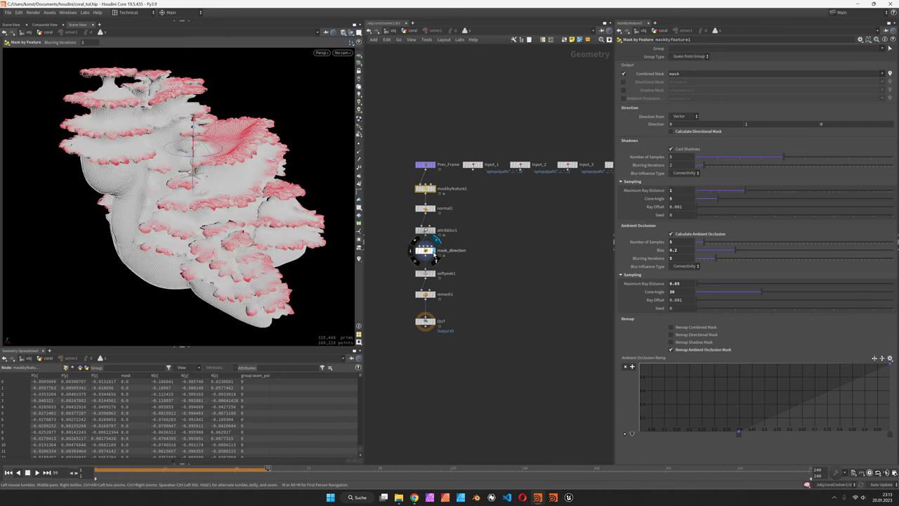
pyautogui.click(421, 252)
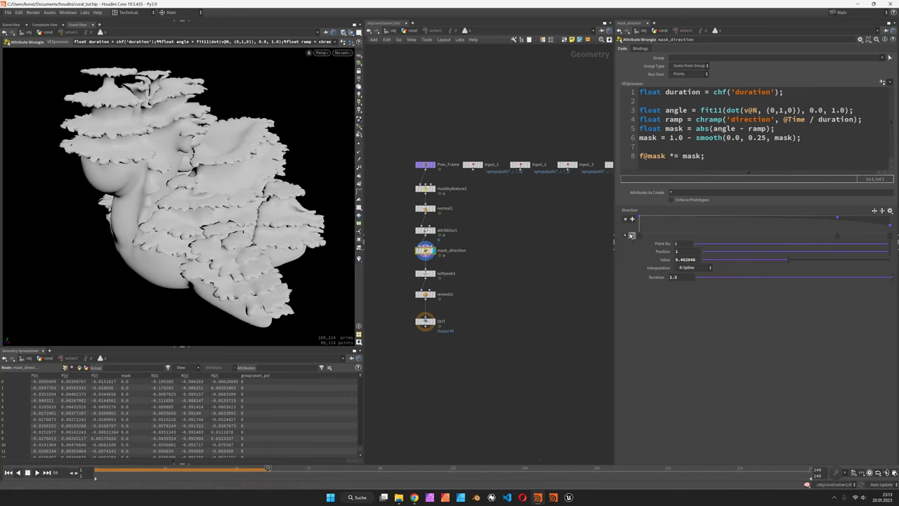
# Expand mask_direction's Direction ramp, view softpeak1 and remesh1, then go back up to the coral network.
pyautogui.click(627, 235)
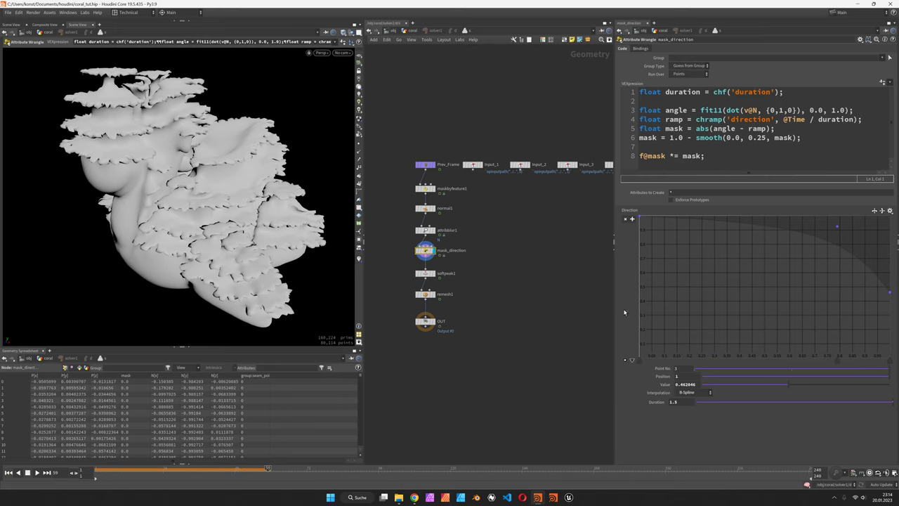
pyautogui.click(433, 273)
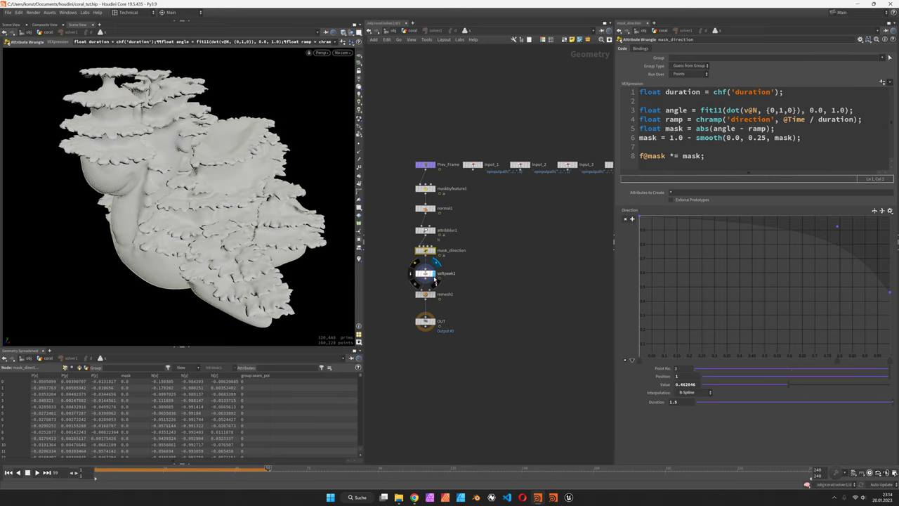
pyautogui.click(435, 296)
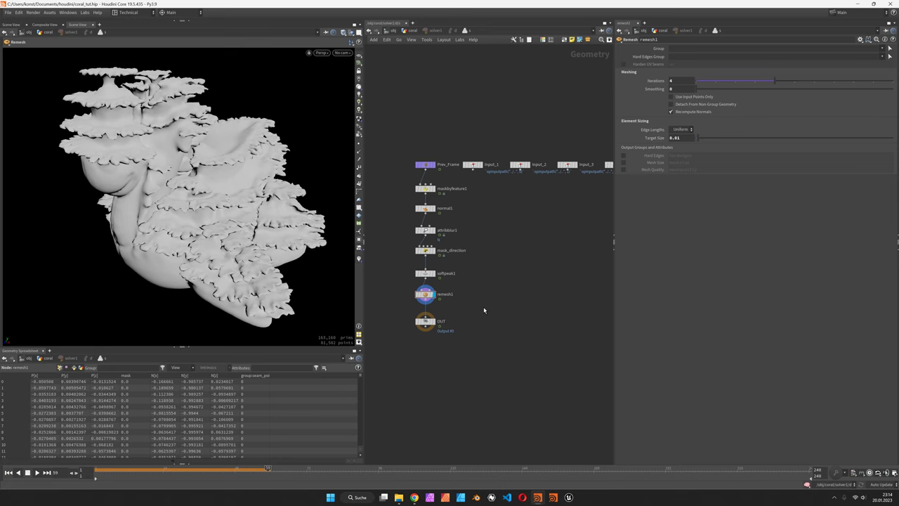
pyautogui.press('u')
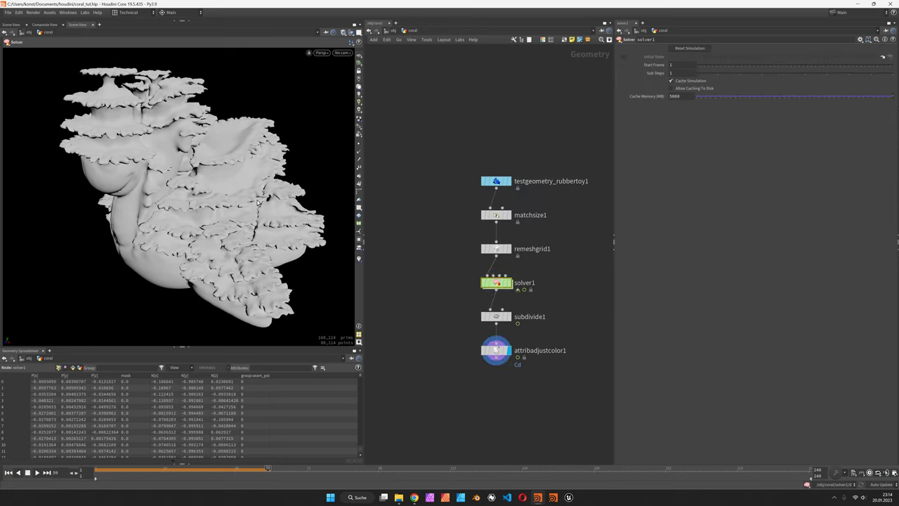
# Rotate the coral, then read the 'Simulating growth on meshes' article in Chrome down to its downloads.
pyautogui.press('Escape')
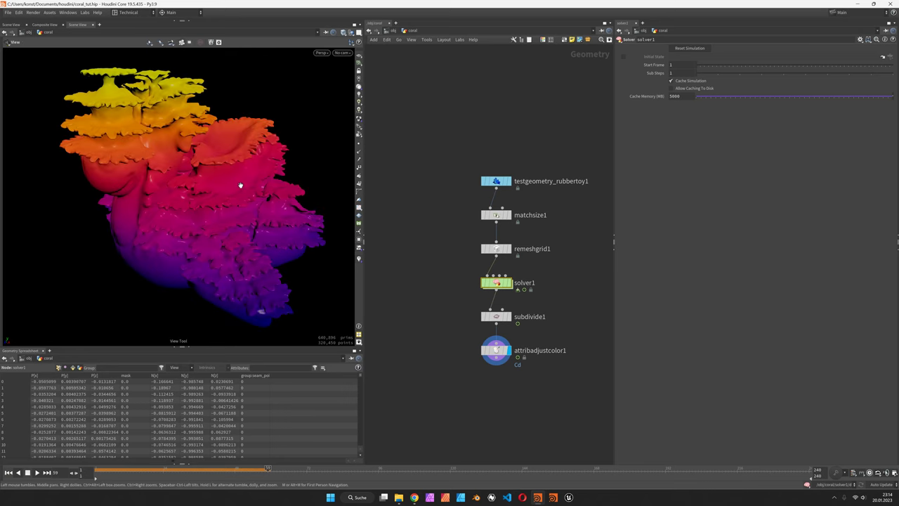
pyautogui.moveTo(227, 205); pyautogui.dragTo(237, 243)
pyautogui.hotkey('alt', 'Tab')
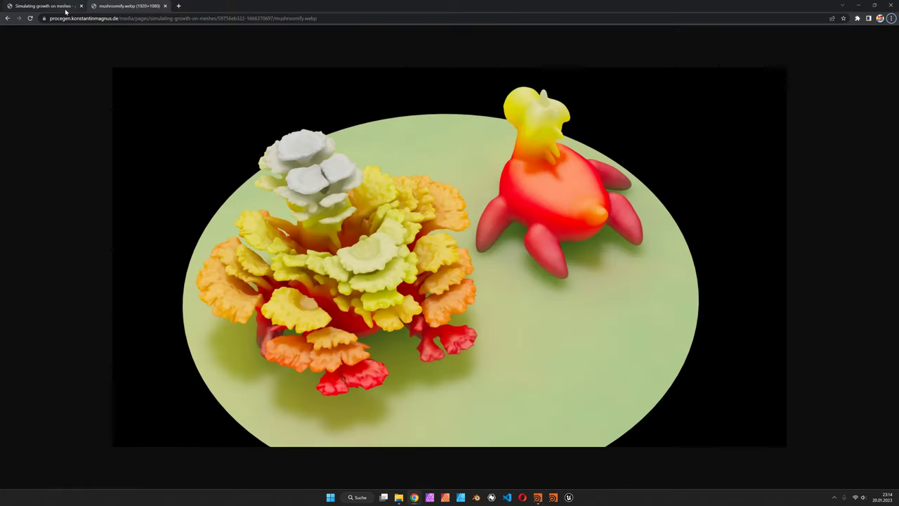
pyautogui.click(61, 7)
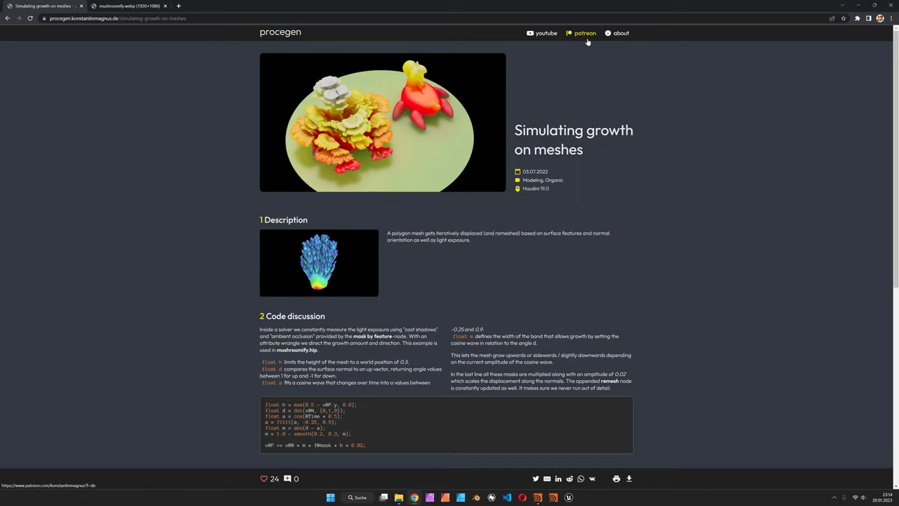
pyautogui.scroll(-2, 627, 203)
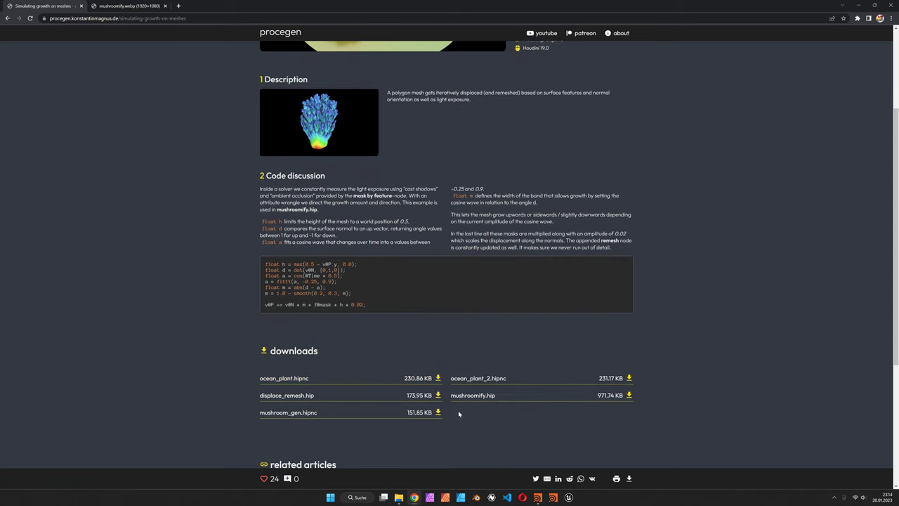
# Start a new Houdini scene, discarding the old scene's unsaved changes.
pyautogui.hotkey('alt', 'Tab')
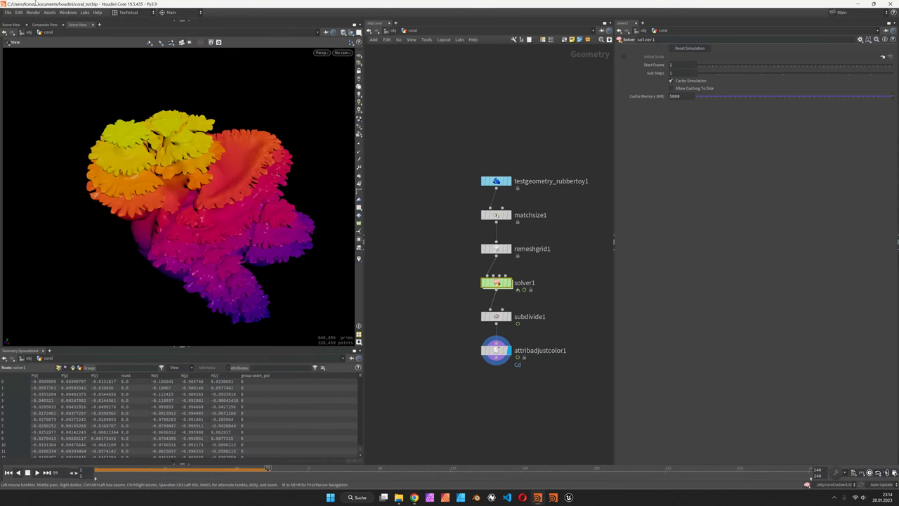
pyautogui.click(9, 13)
pyautogui.click(12, 21)
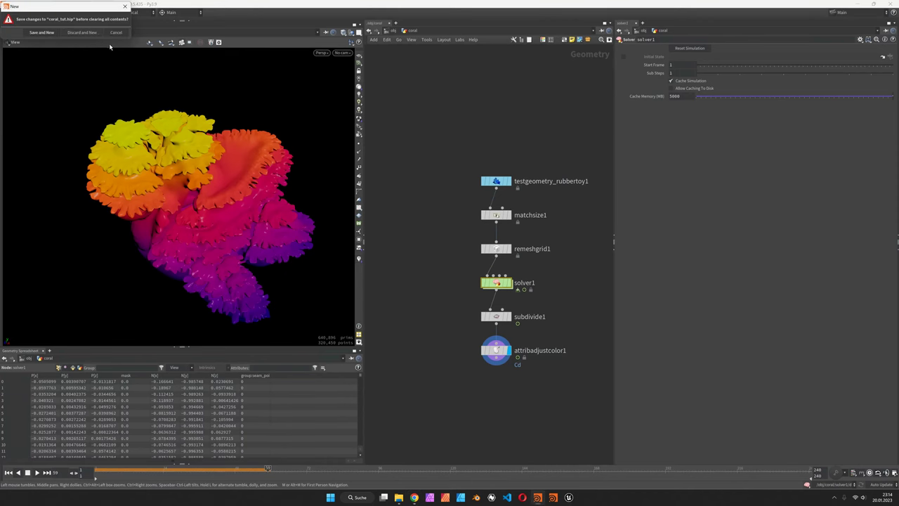
pyautogui.click(82, 33)
# Add a Rubber Toy test geometry object, rename it 'coral', and go inside it.
pyautogui.press('Tab')
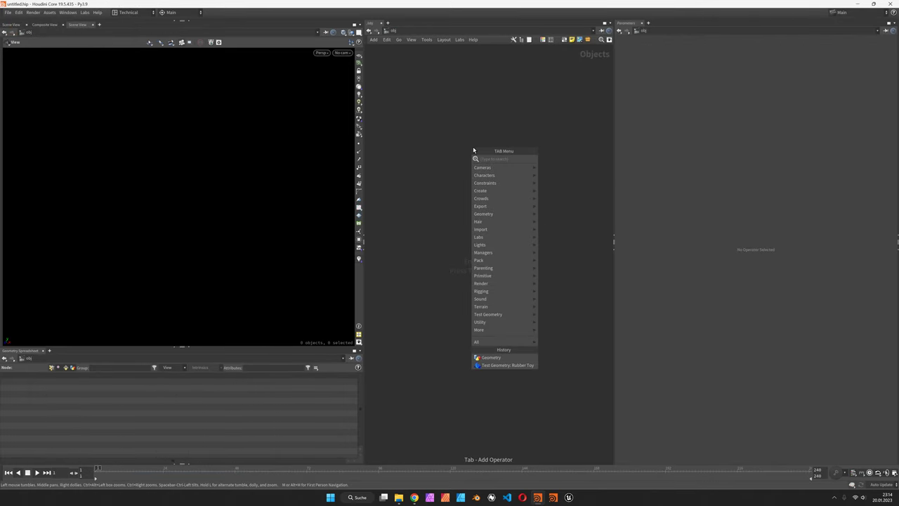
pyautogui.write('test')
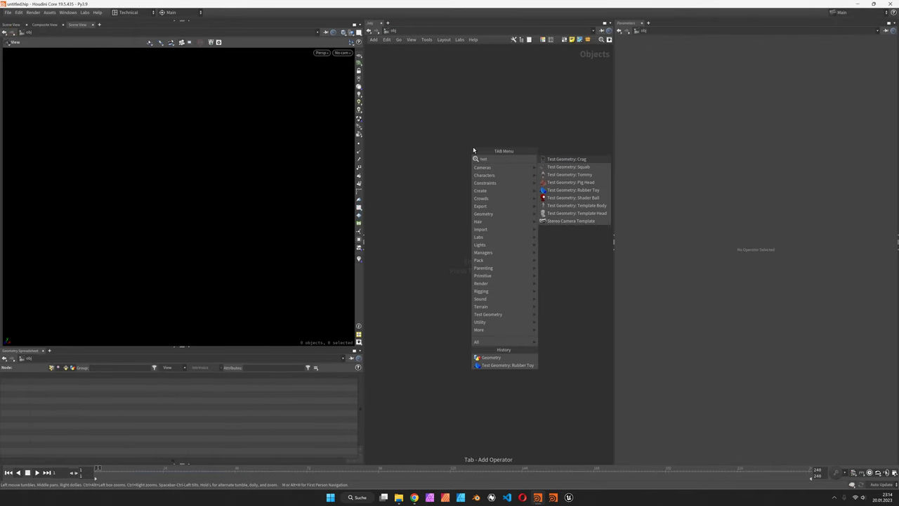
pyautogui.press('Return')
pyautogui.click(473, 147)
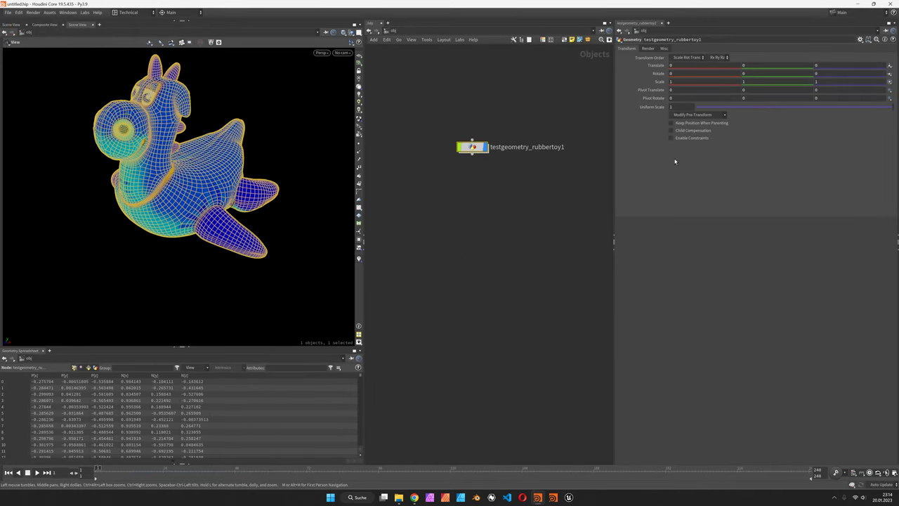
pyautogui.doubleClick(526, 147)
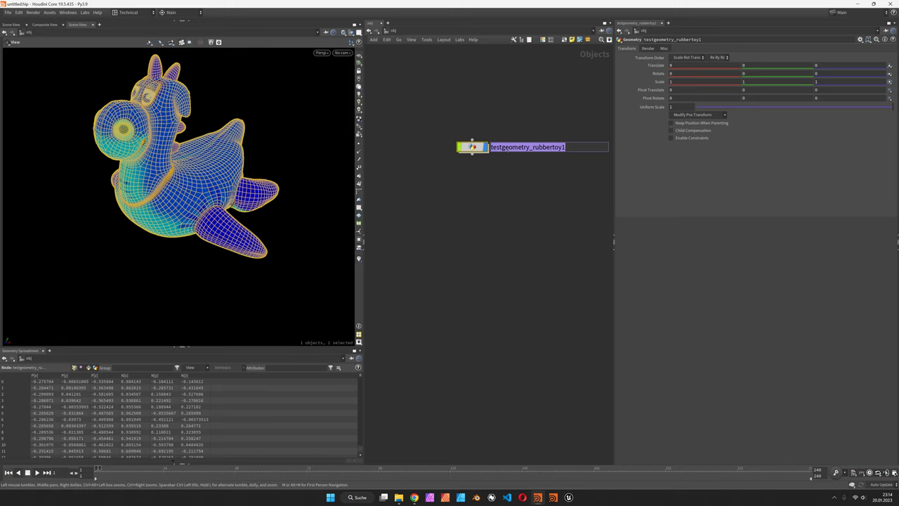
pyautogui.write('coral')
pyautogui.press('Return')
pyautogui.press('Return')
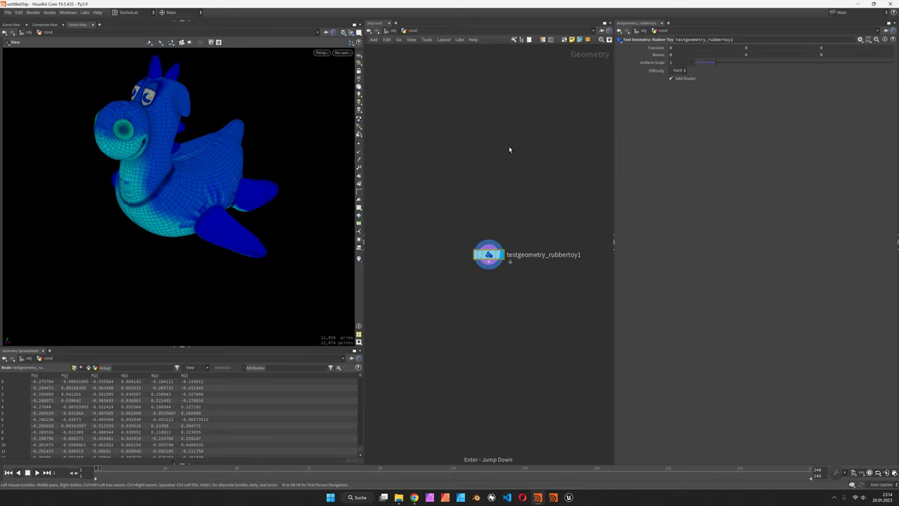
# Turn off the toy's shader and add a Match Size node below the rubber toy.
pyautogui.click(678, 78)
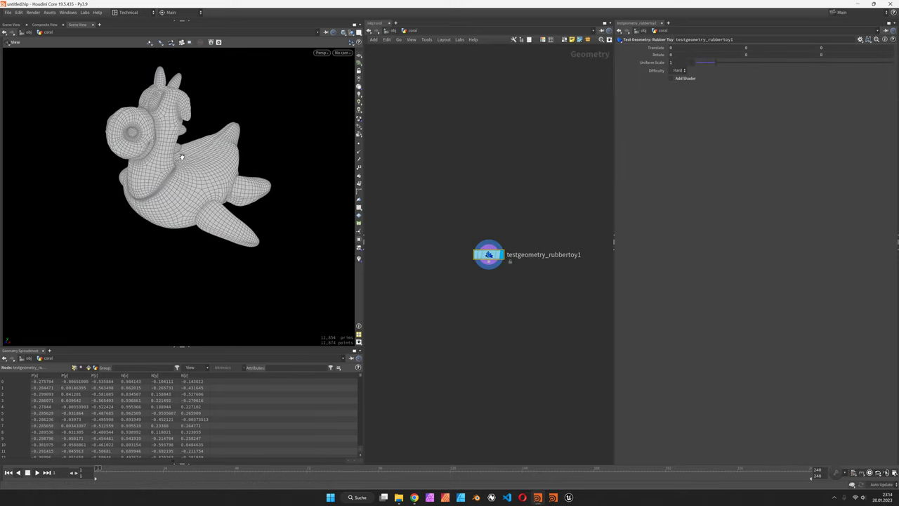
pyautogui.press('Tab')
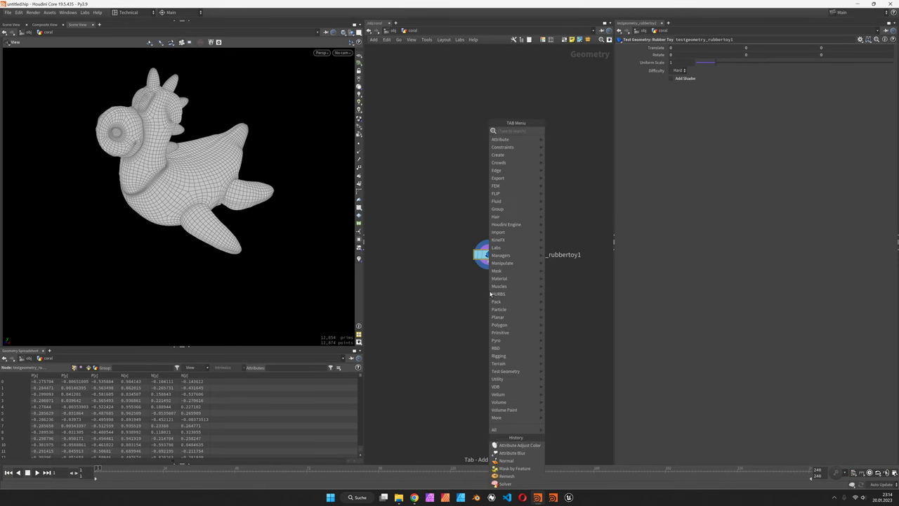
pyautogui.write('matchs')
pyautogui.press('Return')
pyautogui.click(488, 290)
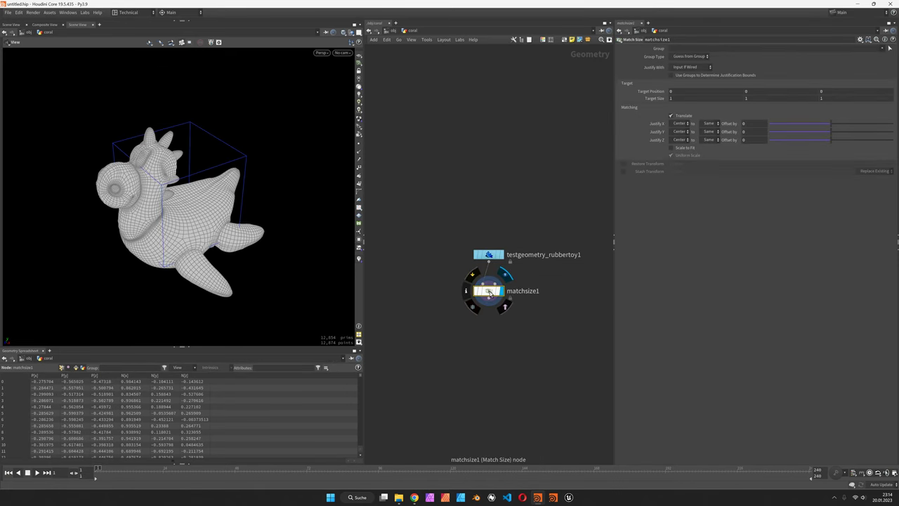
# Enable Scale to Fit with uniform scaling and set Justify Y to Min on matchsize1.
pyautogui.click(690, 149)
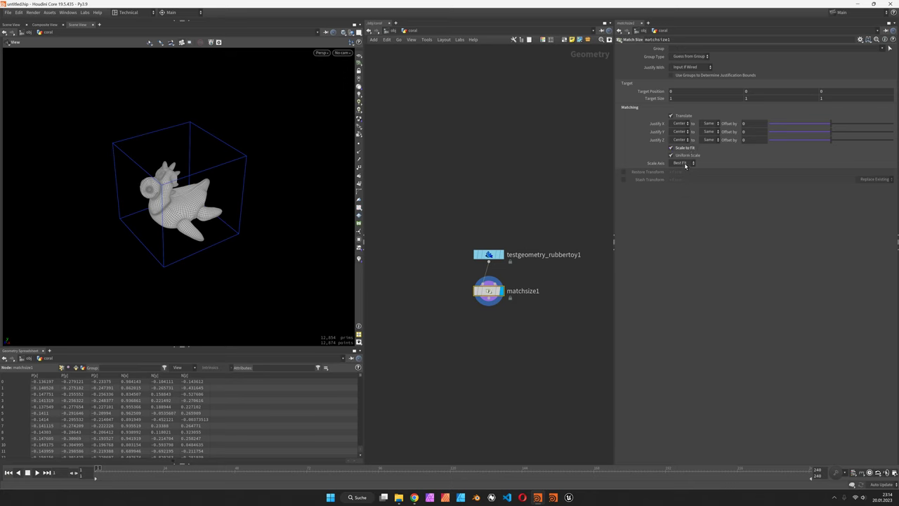
pyautogui.click(685, 163)
pyautogui.click(681, 185)
pyautogui.moveTo(211, 189); pyautogui.dragTo(85, 178)
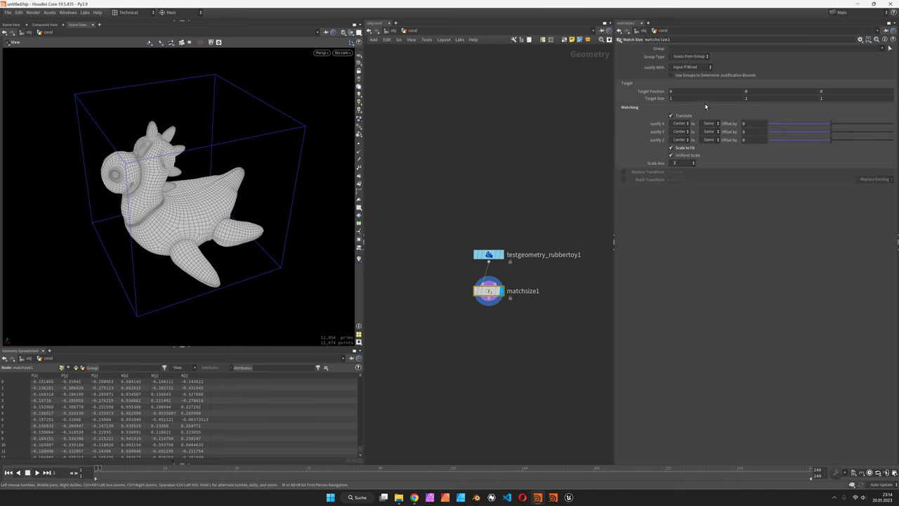
pyautogui.click(679, 131)
pyautogui.click(679, 139)
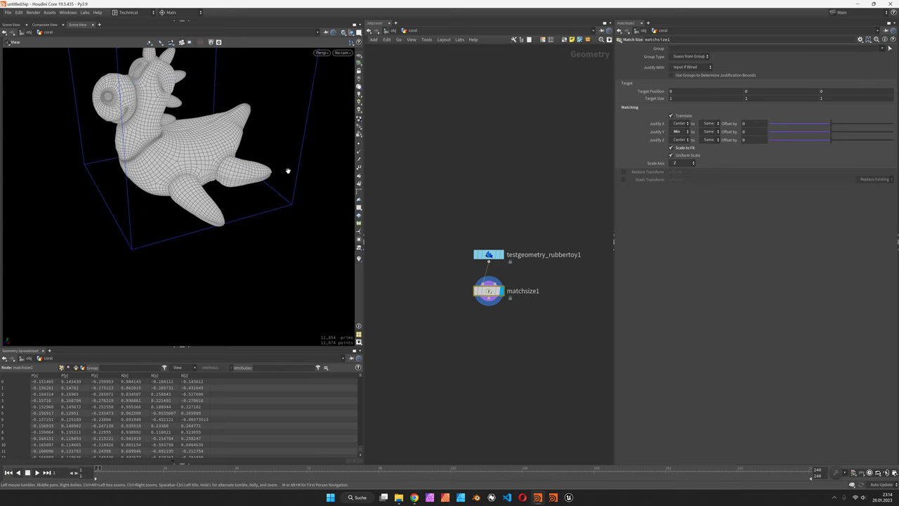
pyautogui.moveTo(277, 171); pyautogui.dragTo(407, 267)
pyautogui.moveTo(506, 339); pyautogui.dragTo(503, 178, button='middle')
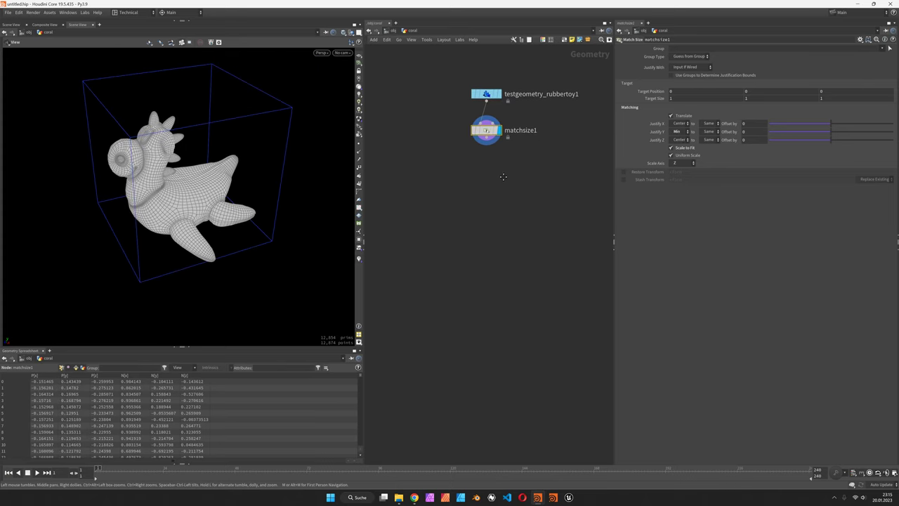
# Switch the viewport to wireframe and zoom in on the toy's mesh.
pyautogui.press('Tab')
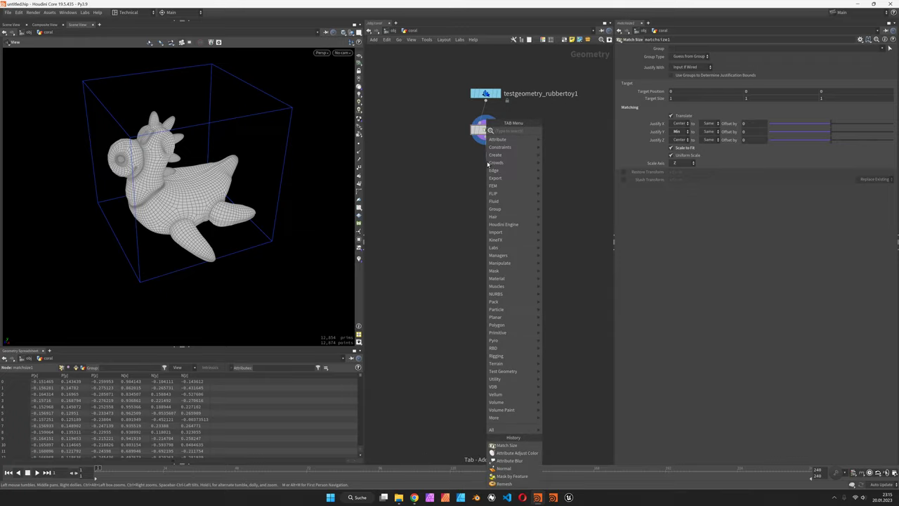
pyautogui.press('Escape')
pyautogui.click(344, 33)
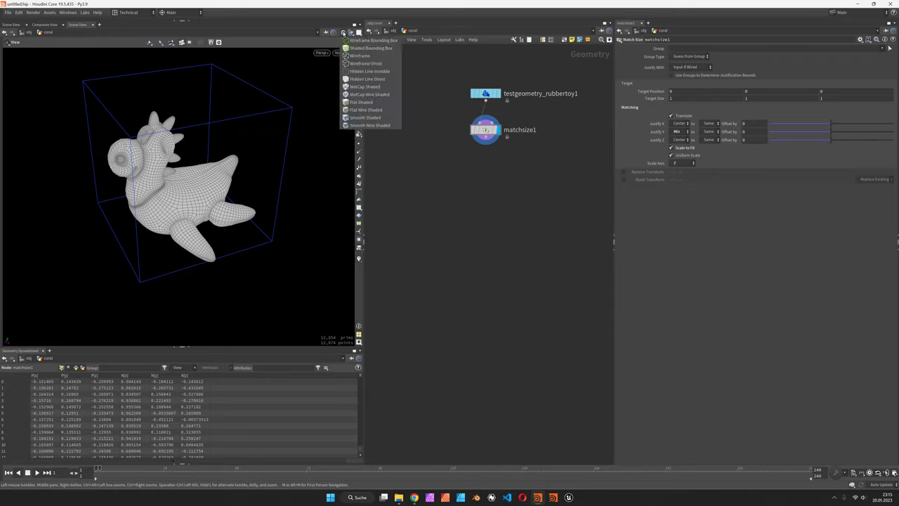
pyautogui.click(365, 43)
pyautogui.moveTo(183, 196); pyautogui.dragTo(228, 200)
pyautogui.scroll(5, 229, 203)
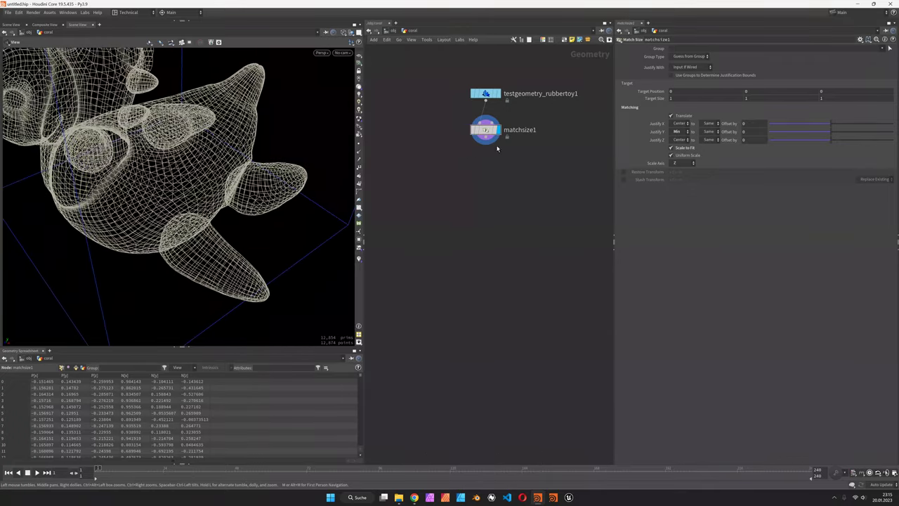
# Add a Remesh to Grid node with Division Size 0.01 and Project to Original enabled.
pyautogui.press('Tab')
pyautogui.write('remes')
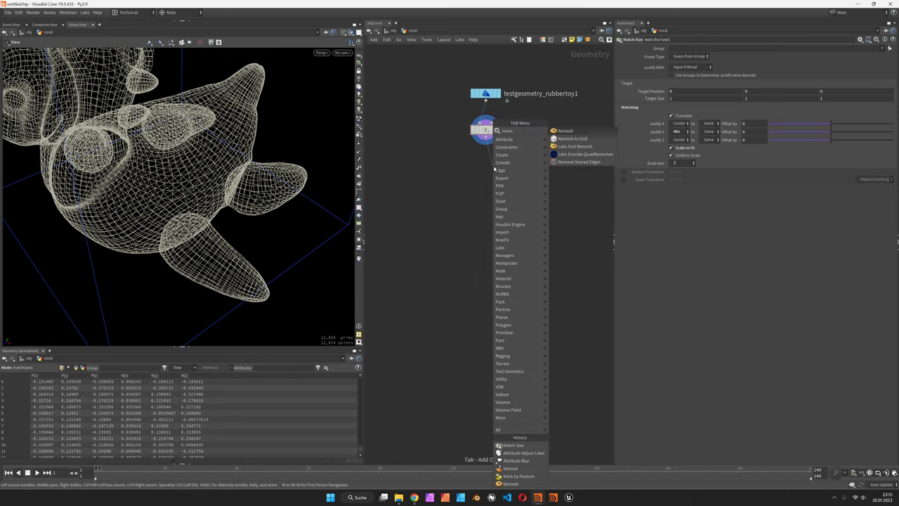
pyautogui.click(572, 139)
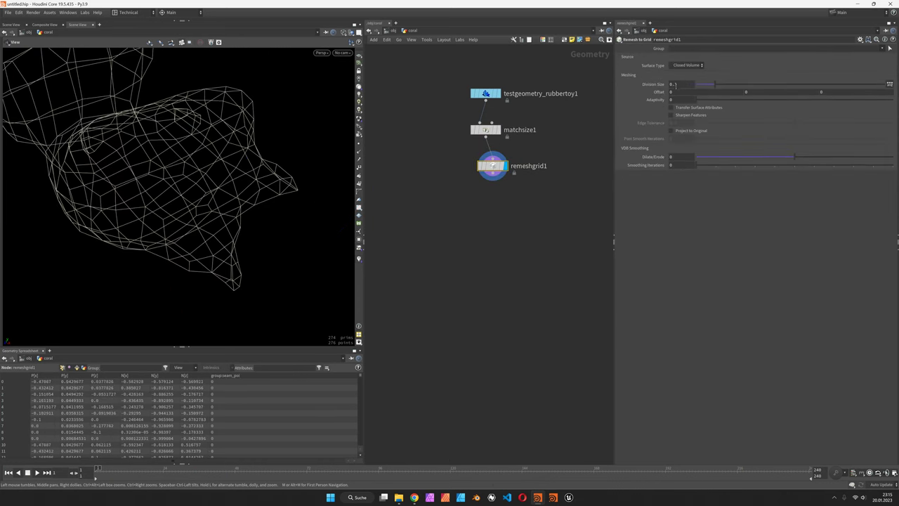
pyautogui.write('01')
pyautogui.press('Return')
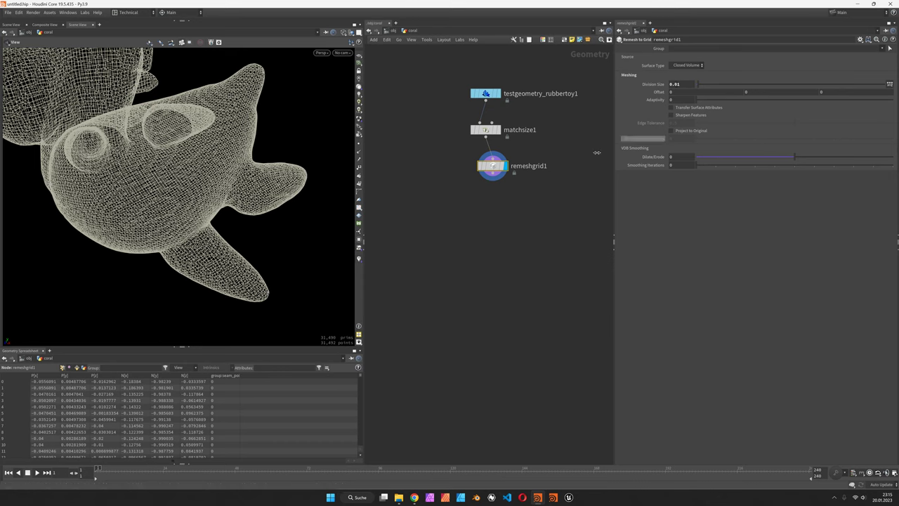
pyautogui.moveTo(168, 176); pyautogui.dragTo(182, 175)
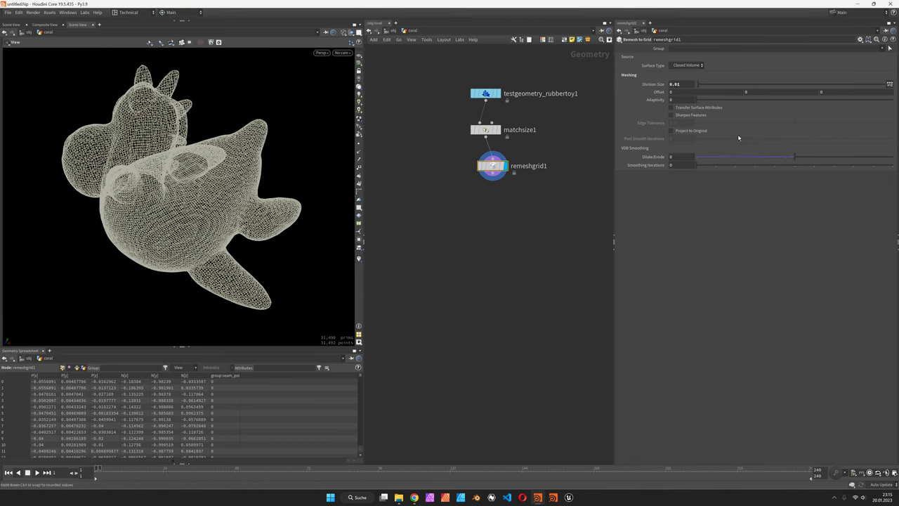
pyautogui.click(690, 131)
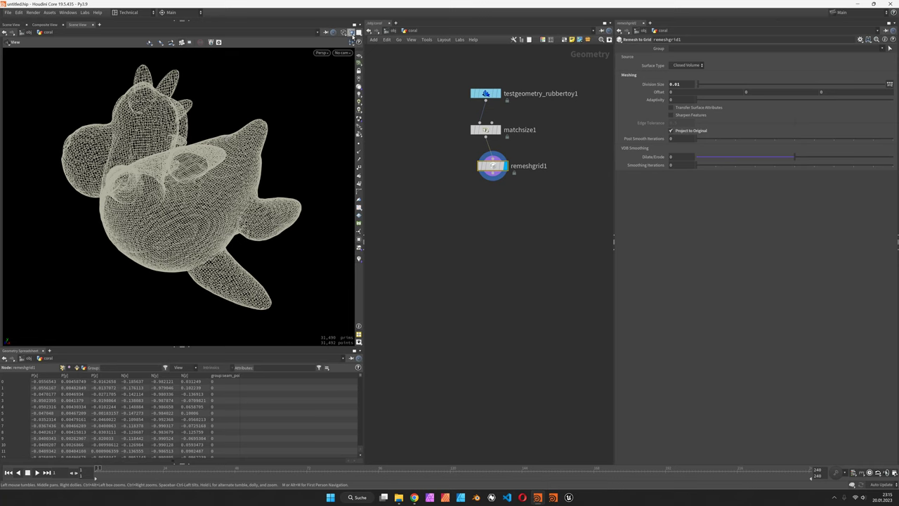
# Switch the viewport to Wire Shaded and inspect the dense new mesh.
pyautogui.click(351, 33)
pyautogui.click(369, 123)
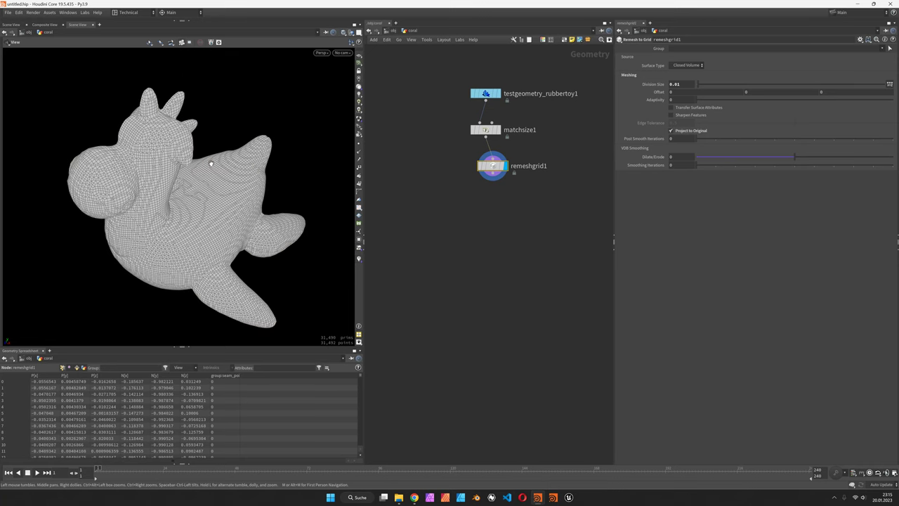
pyautogui.moveTo(219, 165); pyautogui.dragTo(280, 191)
# Add an Attribute Wrangle after remeshgrid1 and rename it mask_direction.
pyautogui.press('l')
pyautogui.press('Tab')
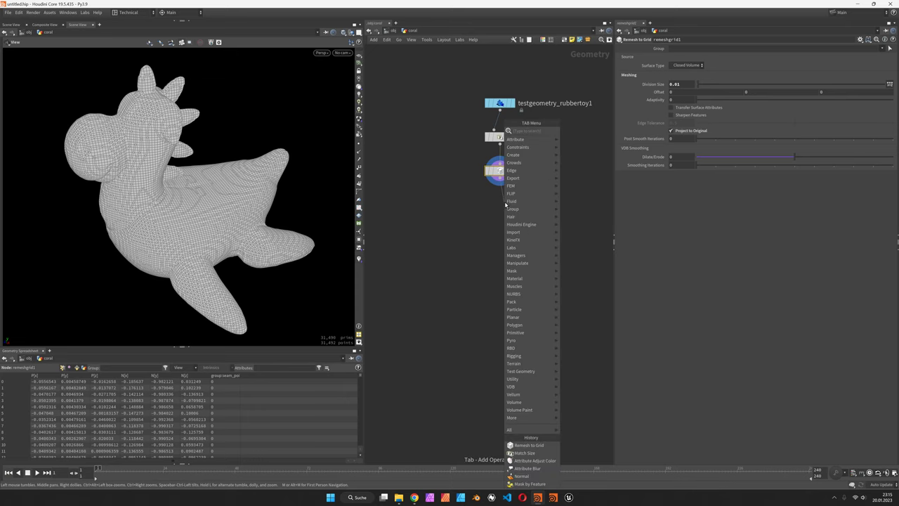
pyautogui.write('attribw')
pyautogui.press('Return')
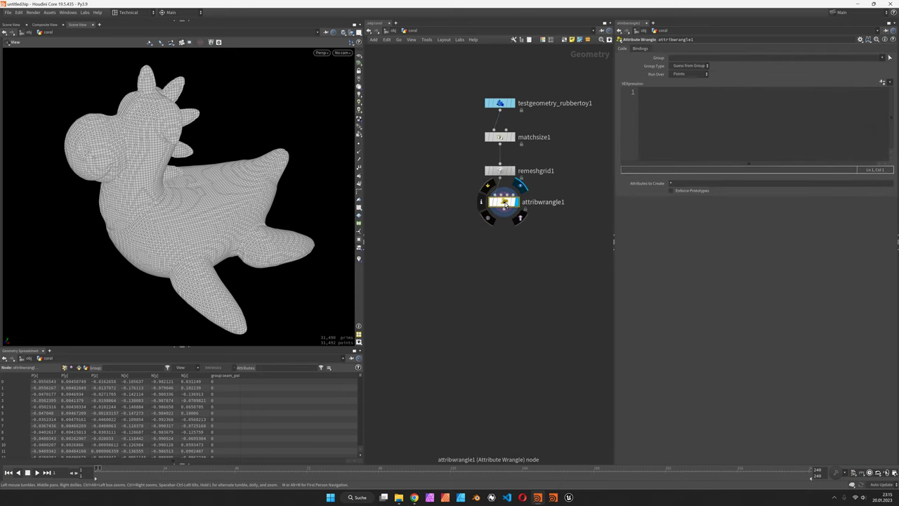
pyautogui.doubleClick(541, 202)
pyautogui.write('mask_direction')
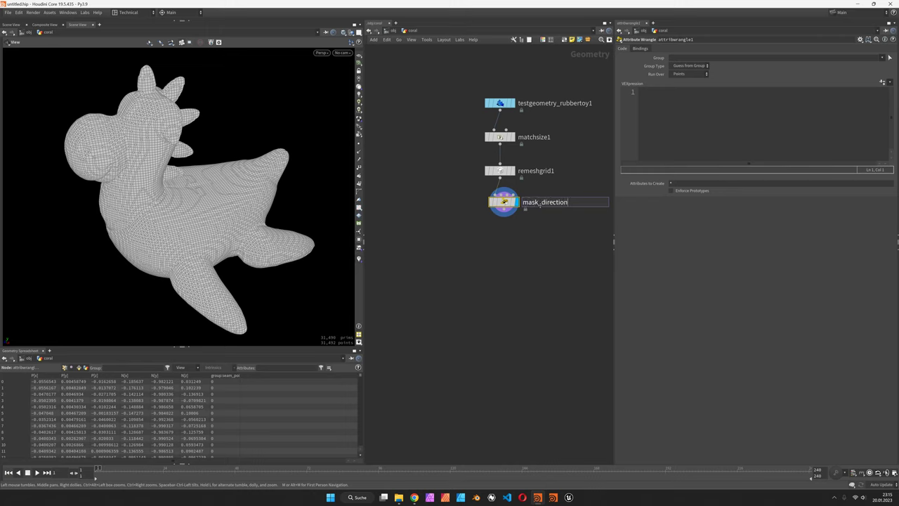
pyautogui.press('Return')
# Write float angle = dot(v@N, {0,1,0}); v@Cd = angle; and sort Cd in the spreadsheet.
pyautogui.click(692, 130)
pyautogui.write('float angle ')
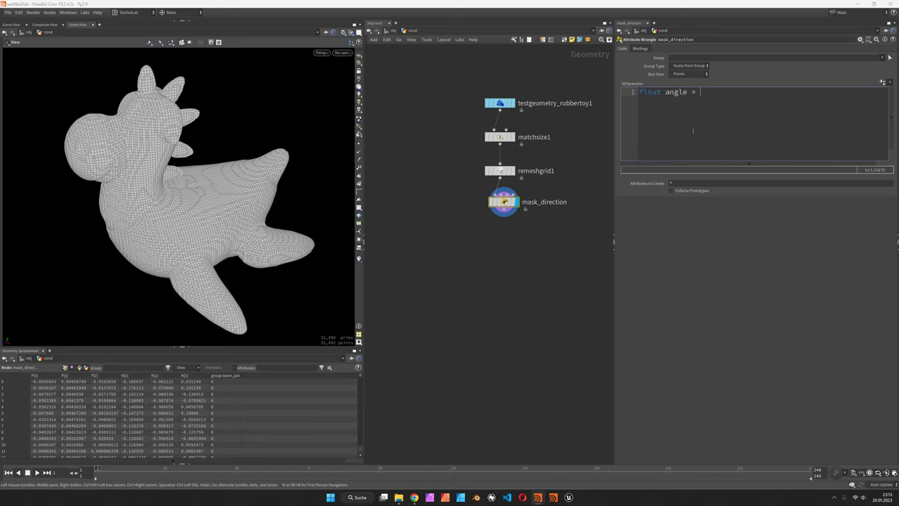
pyautogui.write('= dot(v@N, {0,1,0});')
pyautogui.press('Return')
pyautogui.press('Return')
pyautogui.write('v@Cd = angle;')
pyautogui.moveTo(265, 161); pyautogui.dragTo(224, 254)
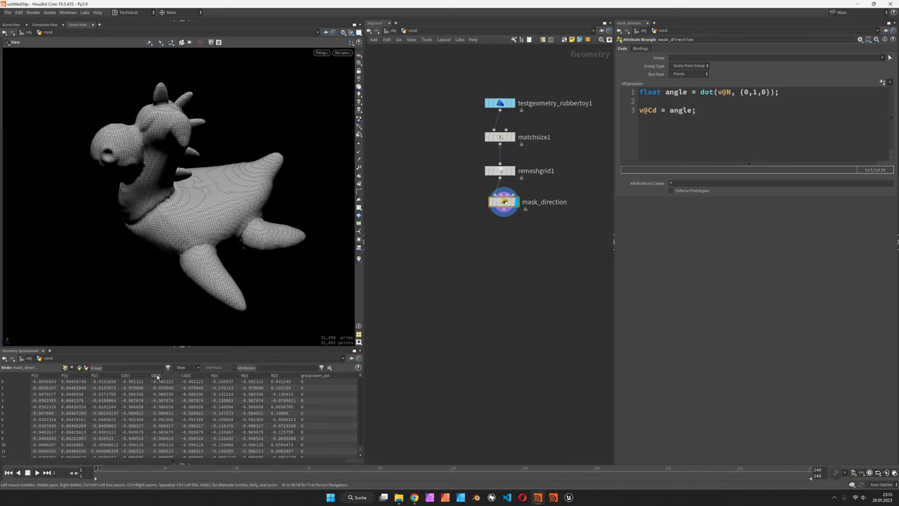
pyautogui.click(164, 377)
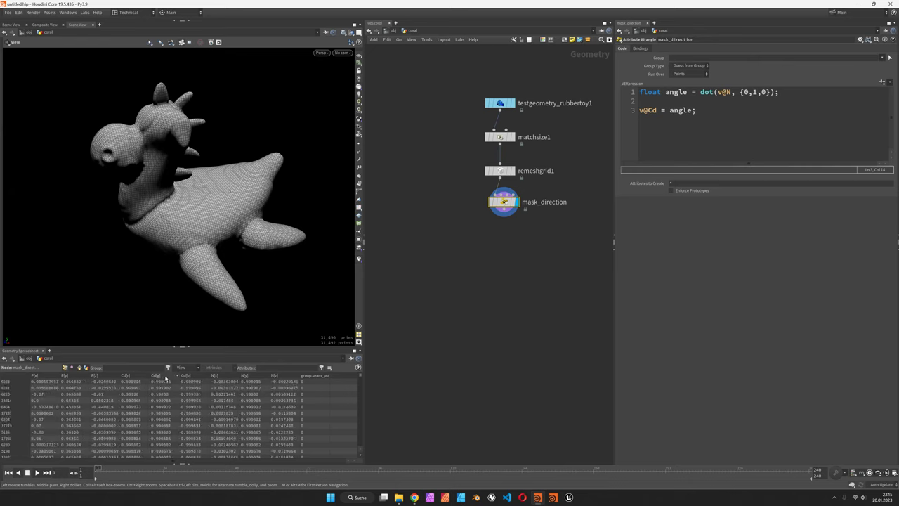
pyautogui.click(166, 378)
pyautogui.moveTo(157, 151); pyautogui.dragTo(187, 174)
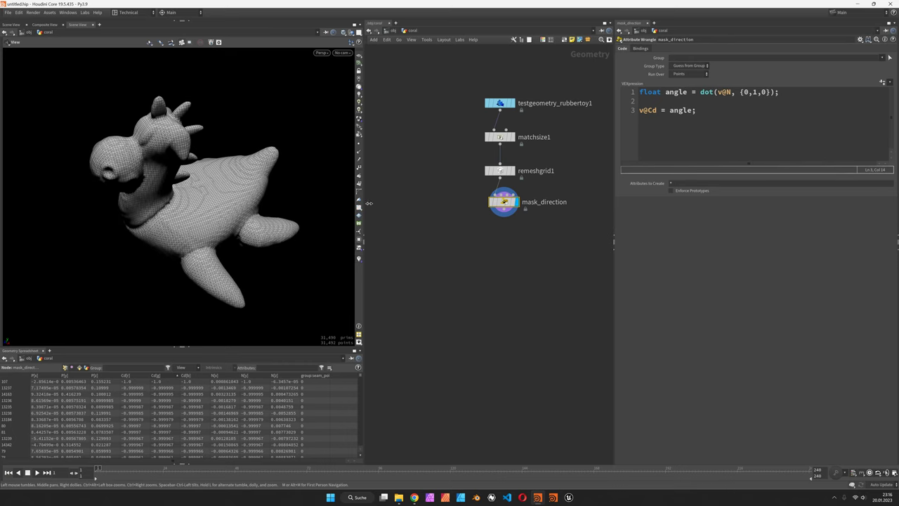
# Wrap the dot product in fit11(..., 0.0, 1.0) and apply the updated code.
pyautogui.click(700, 92)
pyautogui.write('fit11')
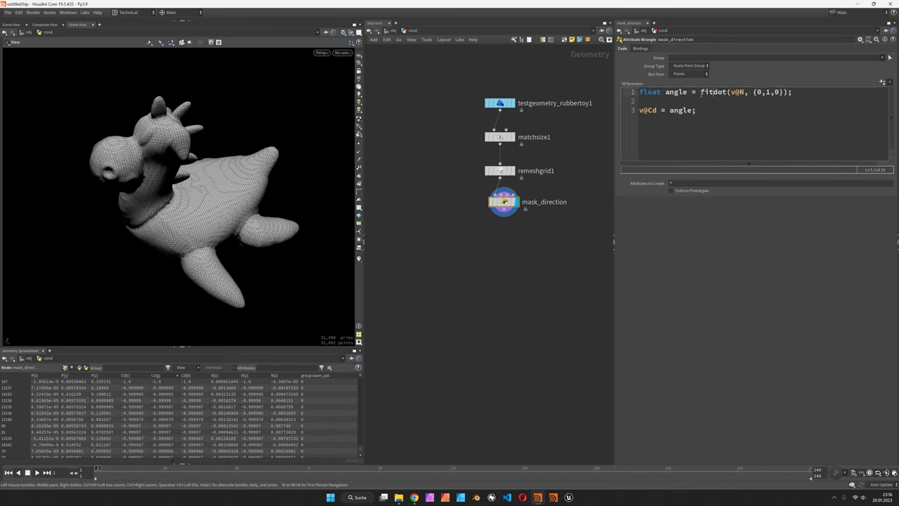
pyautogui.write('(')
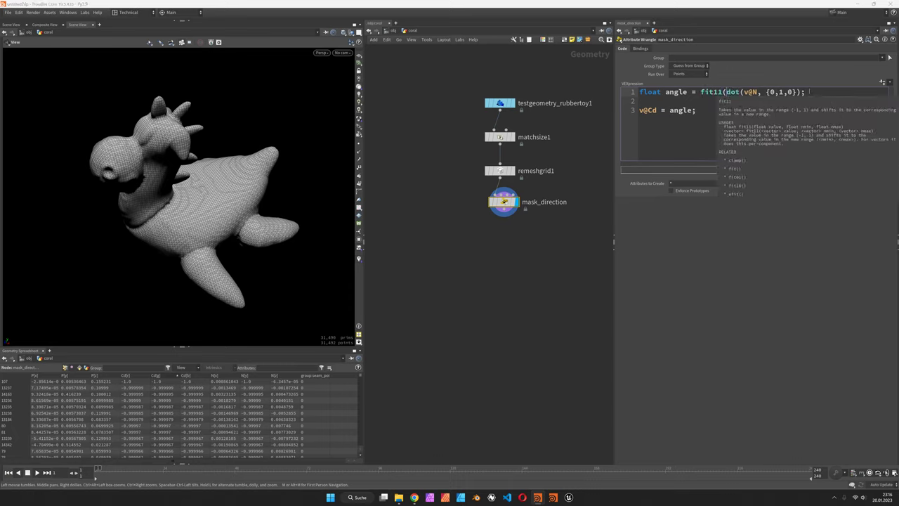
pyautogui.click(801, 92)
pyautogui.write('), 0.0')
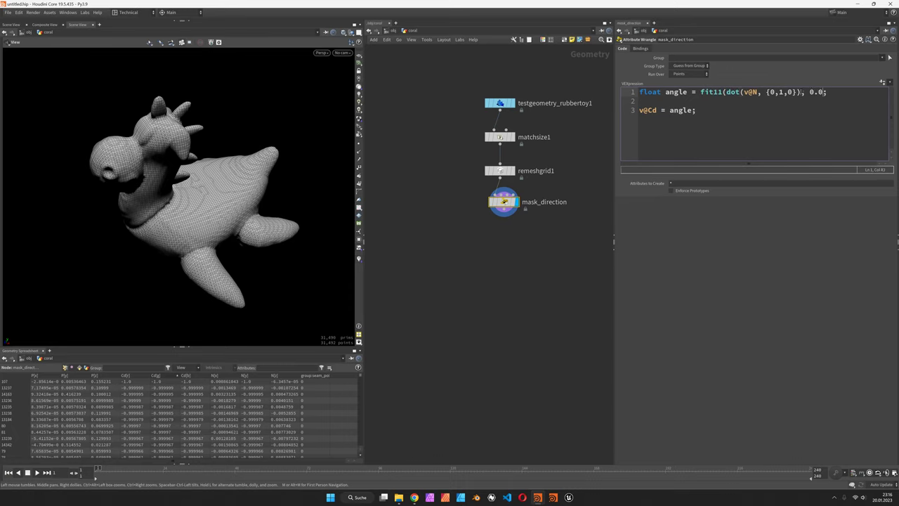
pyautogui.write(', 1.0)')
pyautogui.click(798, 268)
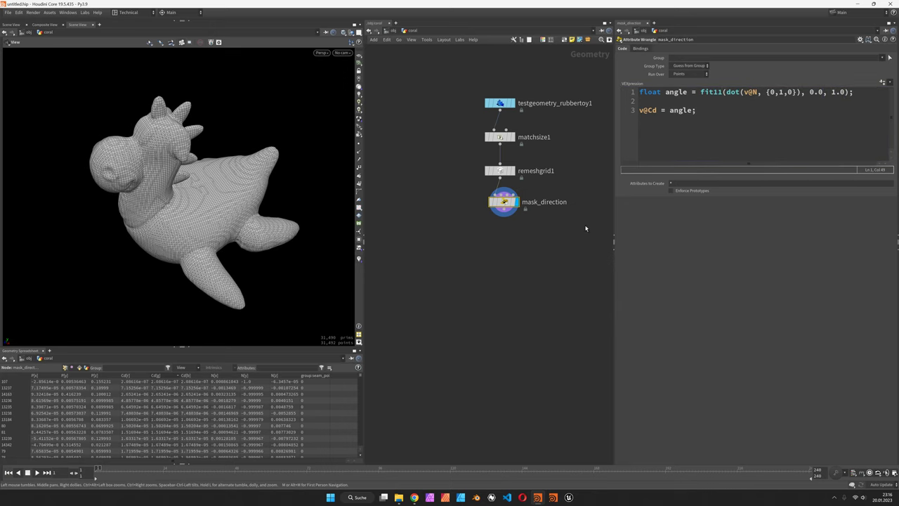
pyautogui.moveTo(221, 225); pyautogui.dragTo(129, 114)
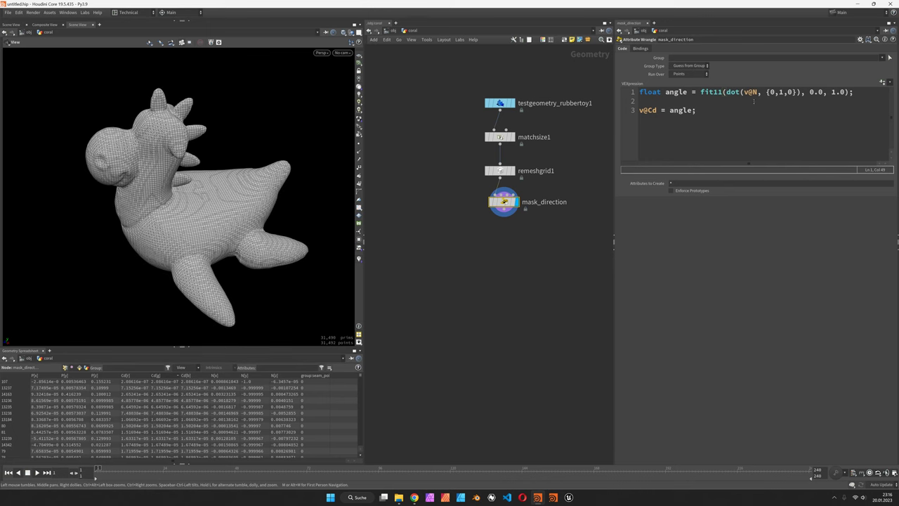
pyautogui.click(865, 92)
pyautogui.press('Return')
pyautogui.write('float ramp ')
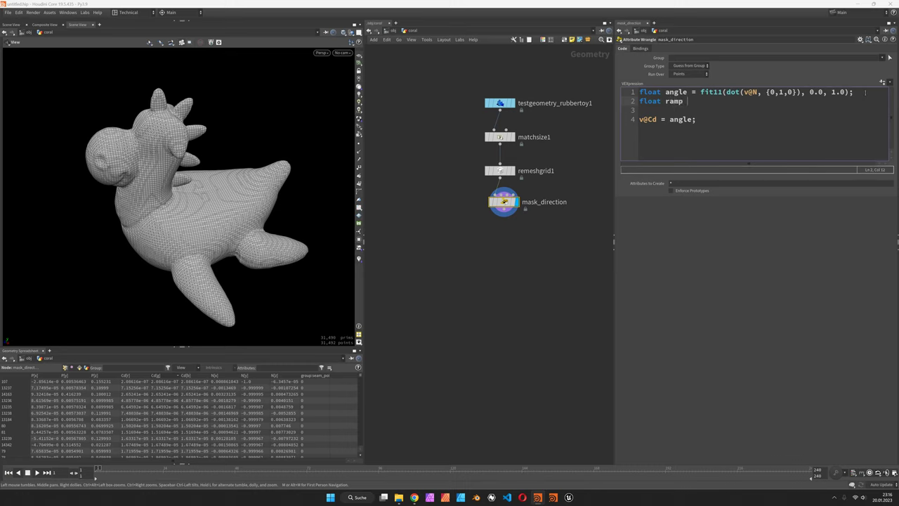
pyautogui.write('= chra')
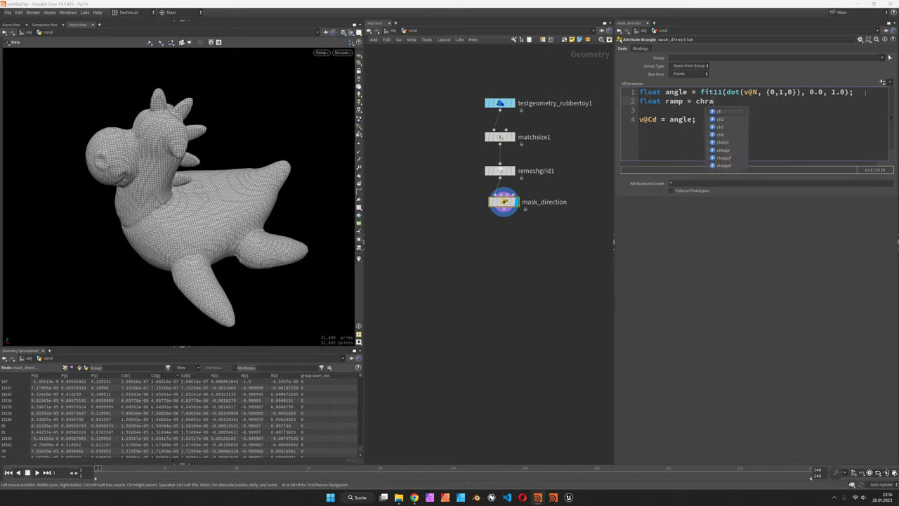
pyautogui.write("mp('direction',")
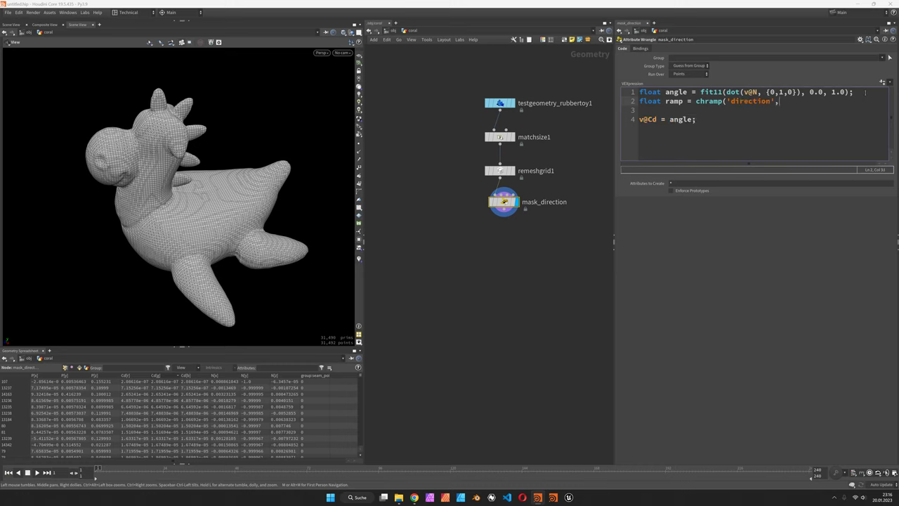
pyautogui.write('@Time / duration);')
pyautogui.click(640, 92)
pyautogui.press('Return')
pyautogui.press('Return')
pyautogui.click(674, 91)
pyautogui.write('float dura')
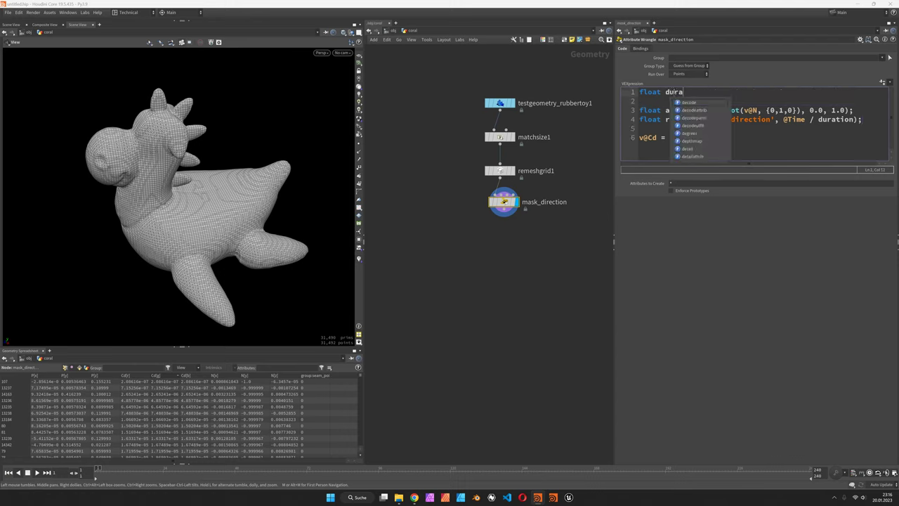
pyautogui.write('tion = chf();')
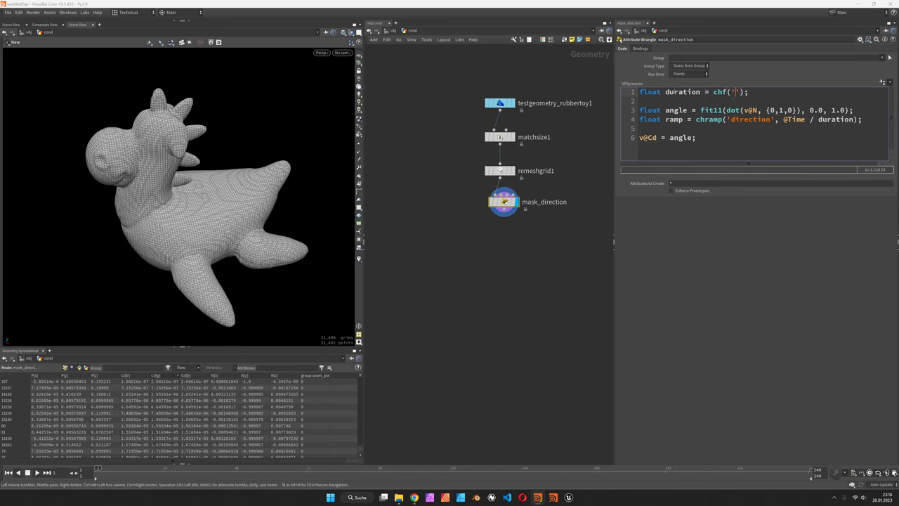
pyautogui.write("'duration")
pyautogui.click(883, 82)
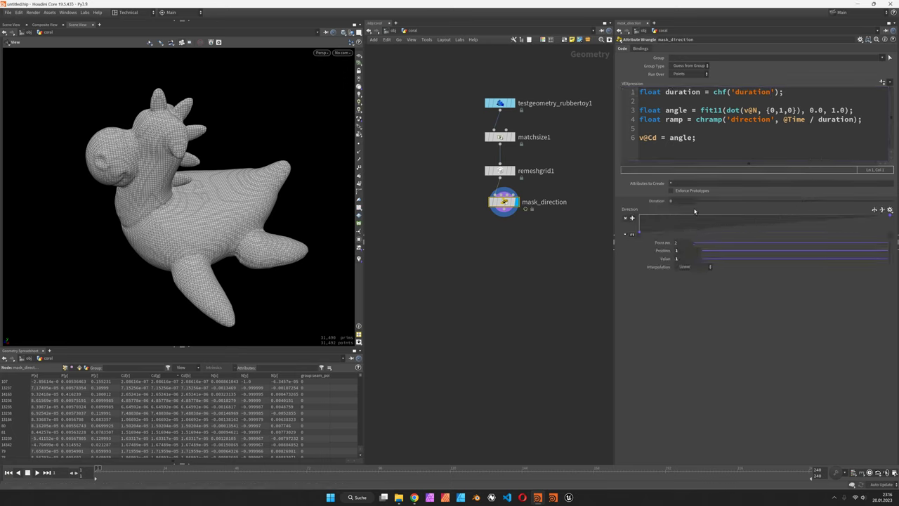
# Set Duration to 1.5 and flip the Direction ramp to fall from 1 to 0.
pyautogui.click(631, 234)
pyautogui.moveTo(695, 201); pyautogui.dragTo(848, 203)
pyautogui.doubleClick(687, 202)
pyautogui.write('1.5')
pyautogui.press('Return')
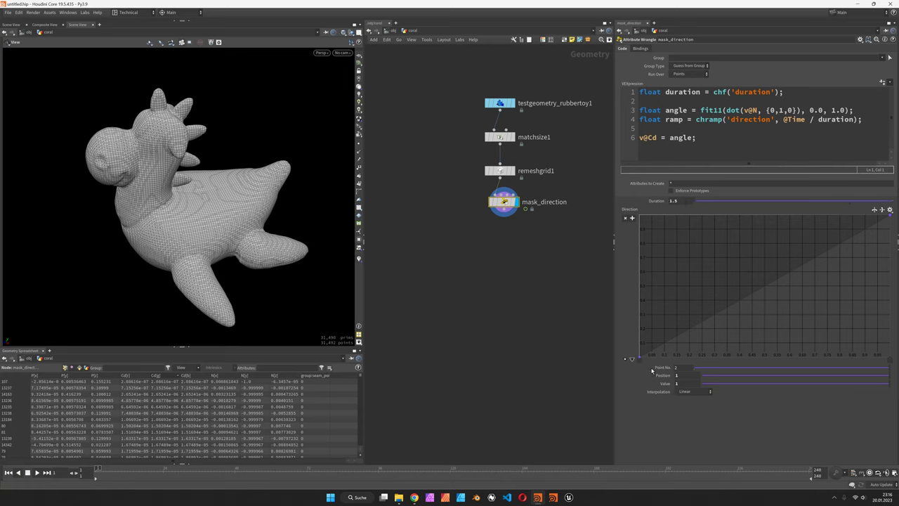
pyautogui.click(874, 209)
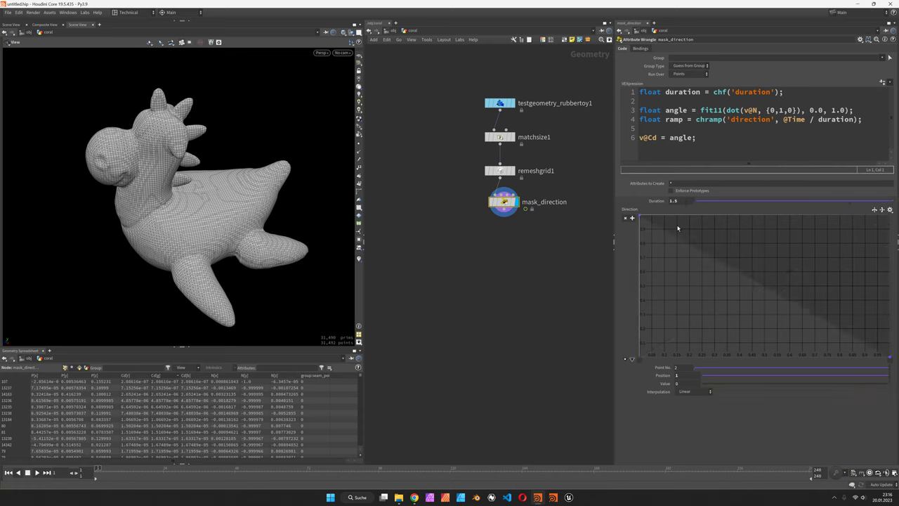
pyautogui.click(874, 209)
pyautogui.click(874, 209)
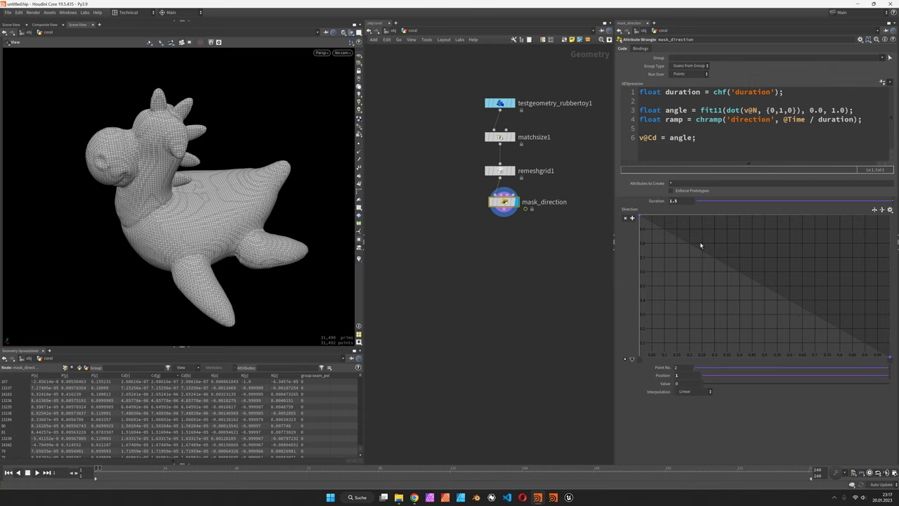
# Move the Direction ramp's right end key to about 0.45.
pyautogui.click(639, 218)
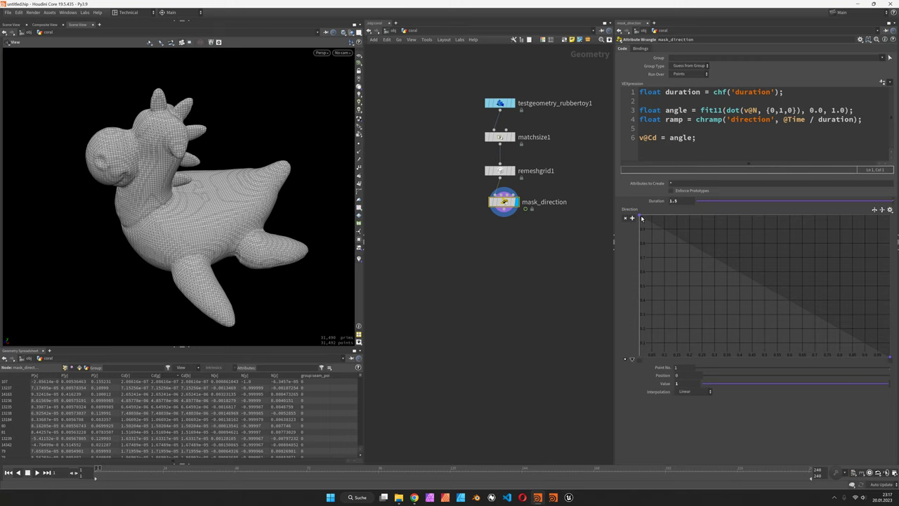
pyautogui.click(890, 357)
pyautogui.moveTo(757, 384); pyautogui.dragTo(795, 389)
pyautogui.moveTo(197, 227); pyautogui.dragTo(252, 206)
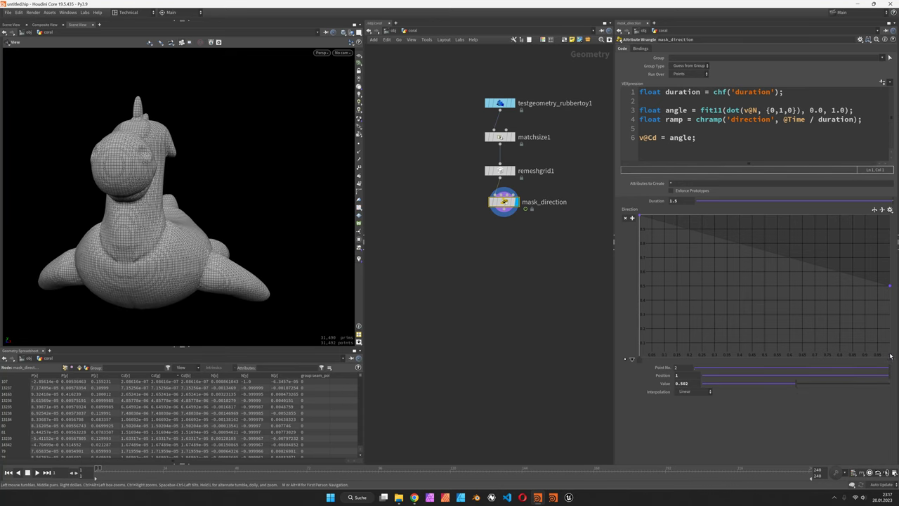
pyautogui.moveTo(793, 384); pyautogui.dragTo(780, 383)
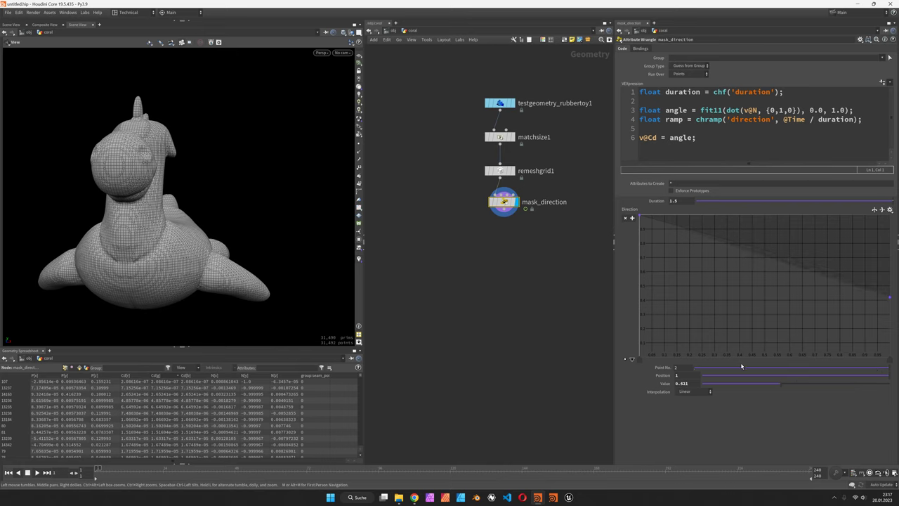
# Set the right key's interpolation to B-Spline and add a key near the top right at value 1.
pyautogui.click(639, 359)
pyautogui.click(694, 392)
pyautogui.click(694, 406)
pyautogui.click(891, 366)
pyautogui.click(694, 391)
pyautogui.click(697, 437)
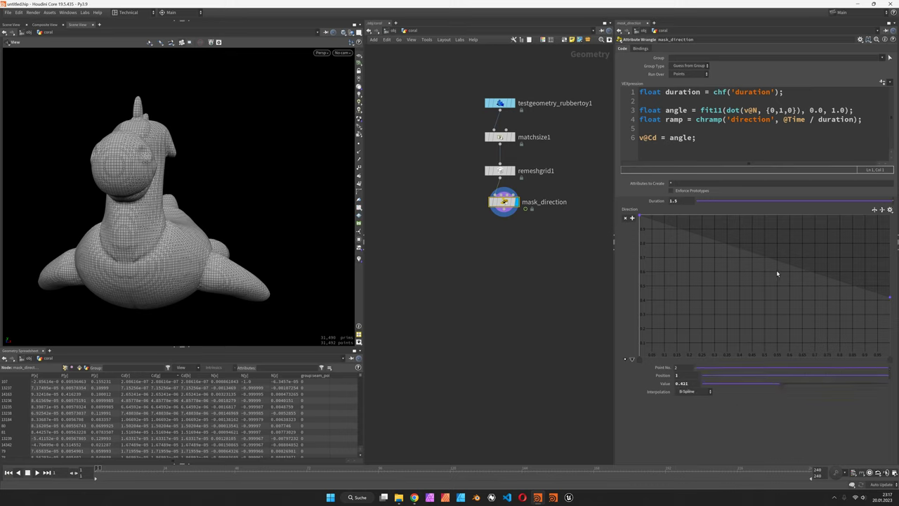
pyautogui.moveTo(778, 272); pyautogui.dragTo(861, 214)
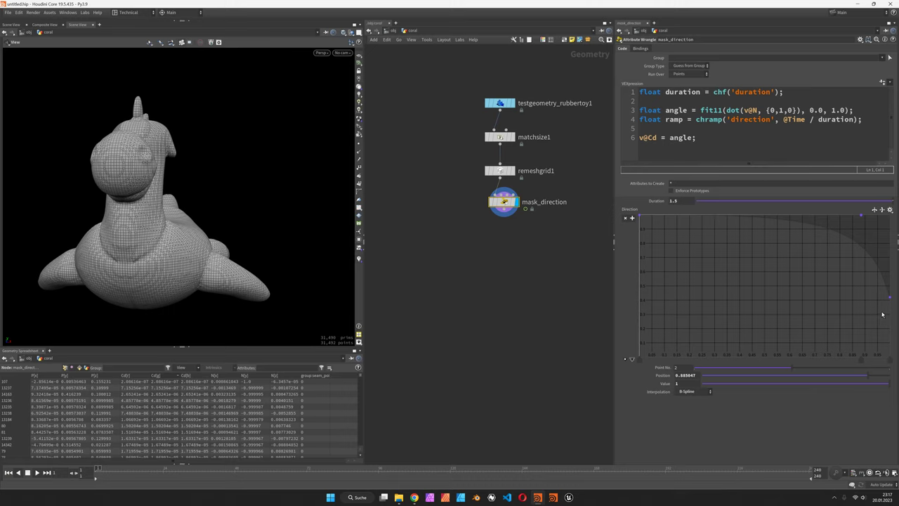
# Add the line float mask = abs(angle - ramp); after the ramp line.
pyautogui.press('l')
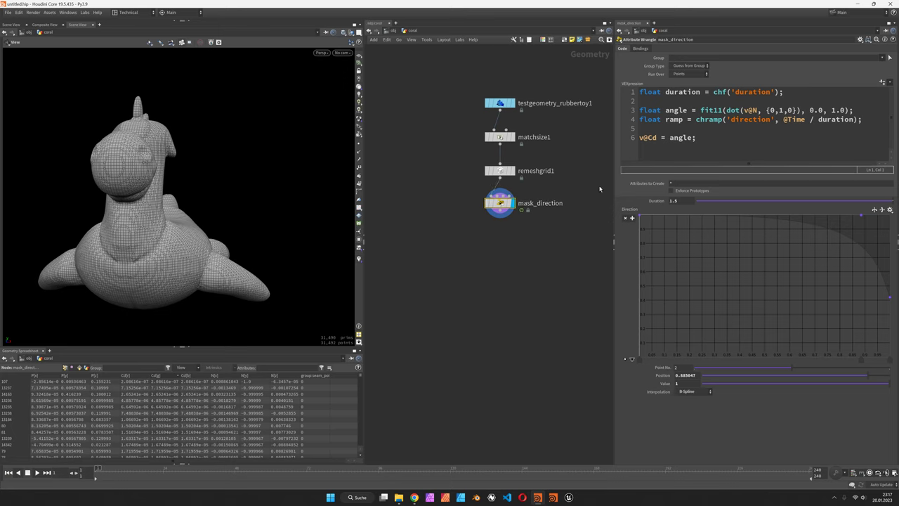
pyautogui.click(874, 121)
pyautogui.press('Return')
pyautogui.write('float mask =')
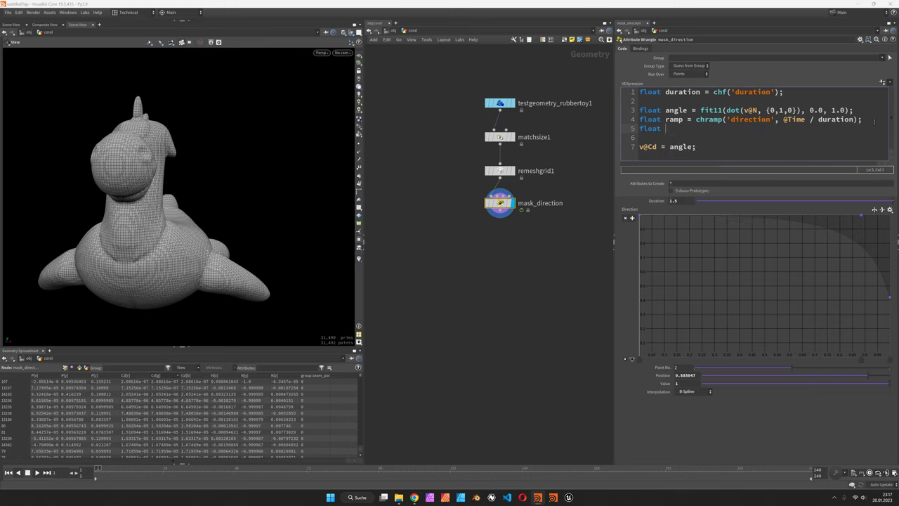
pyautogui.write(' abs();')
pyautogui.write('ram);')
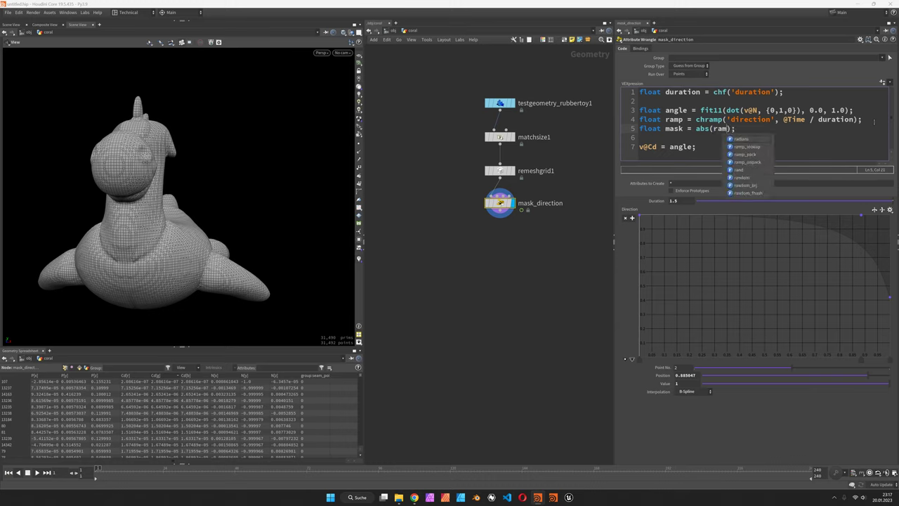
pyautogui.press('BackSpace')
pyautogui.press('BackSpace')
pyautogui.press('BackSpace')
pyautogui.write('angle - ramp')
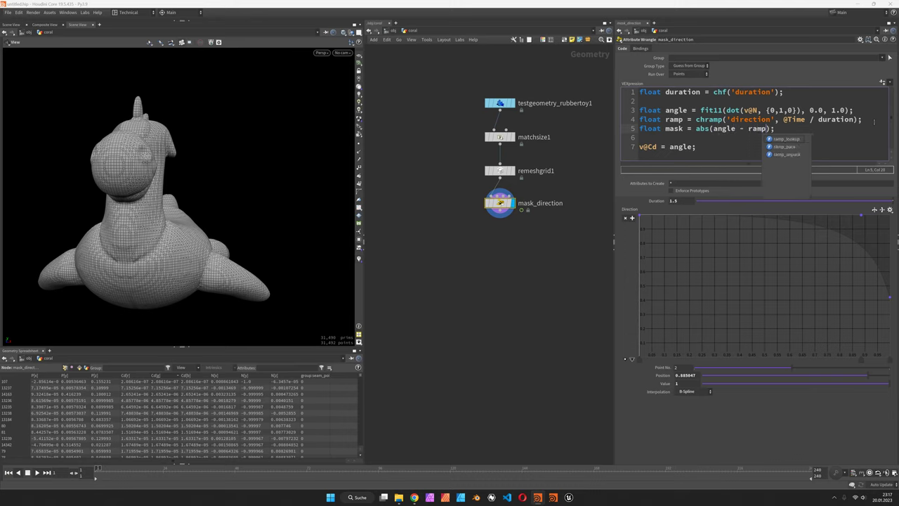
pyautogui.press('Escape')
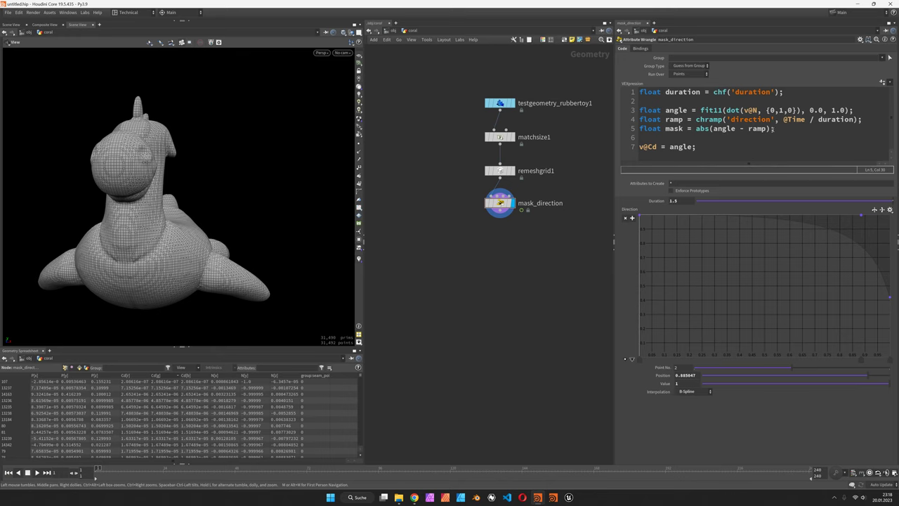
# Add mask = 1.0 - smooth(0.0, 0.25, mask) below the mask line.
pyautogui.click(781, 131)
pyautogui.press('Return')
pyautogui.write('mask = 1.0')
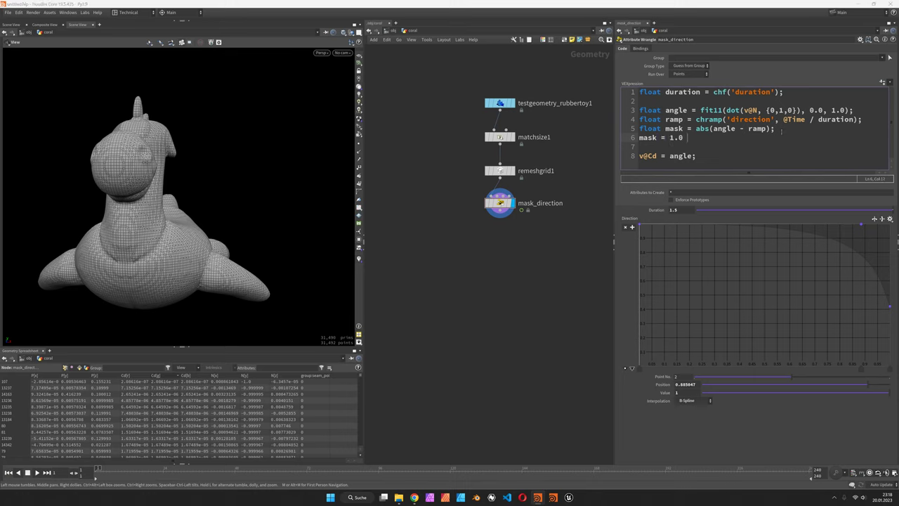
pyautogui.write(' - smooth(')
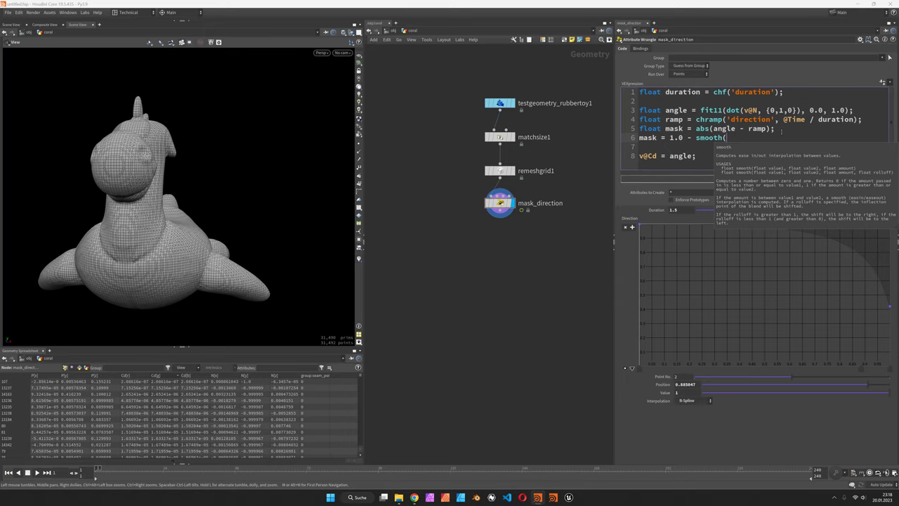
pyautogui.write('0.0, 0.25, mask')
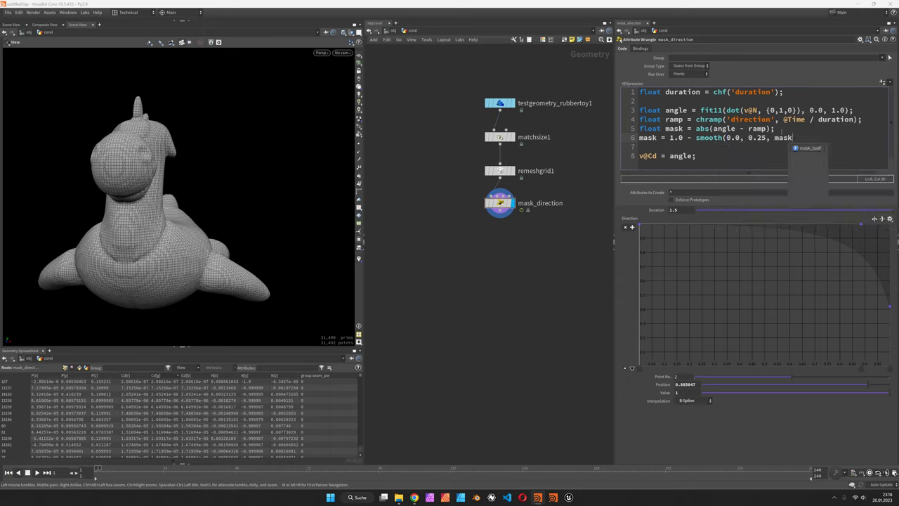
pyautogui.write(');')
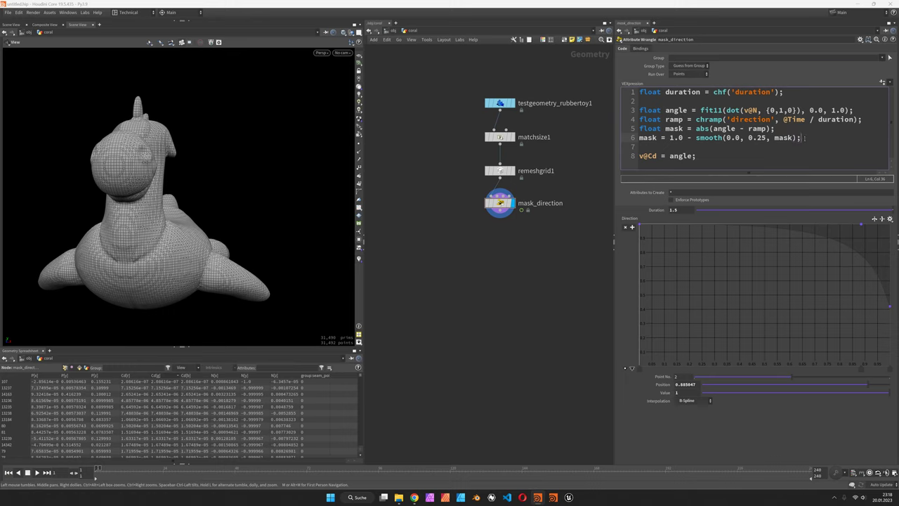
# Write mask instead of angle into v@Cd and play the animation to preview it.
pyautogui.doubleClick(680, 156)
pyautogui.write('mask')
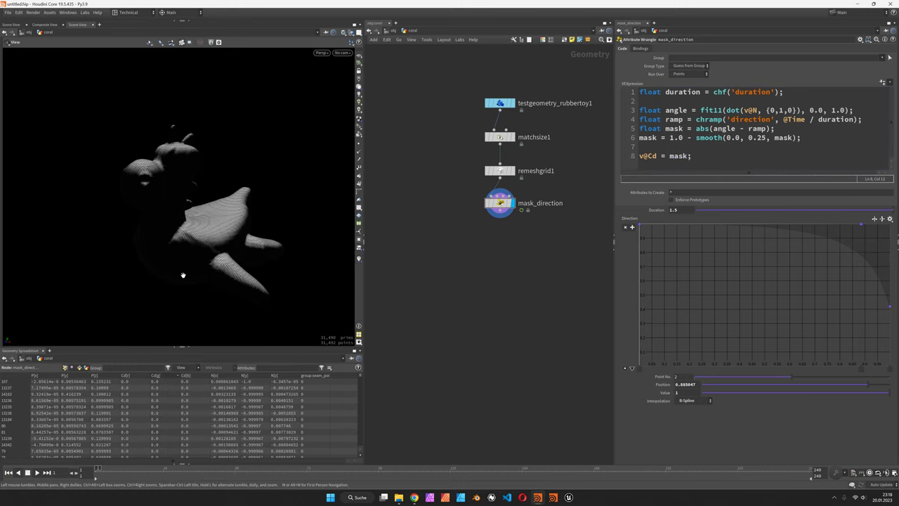
pyautogui.click(36, 472)
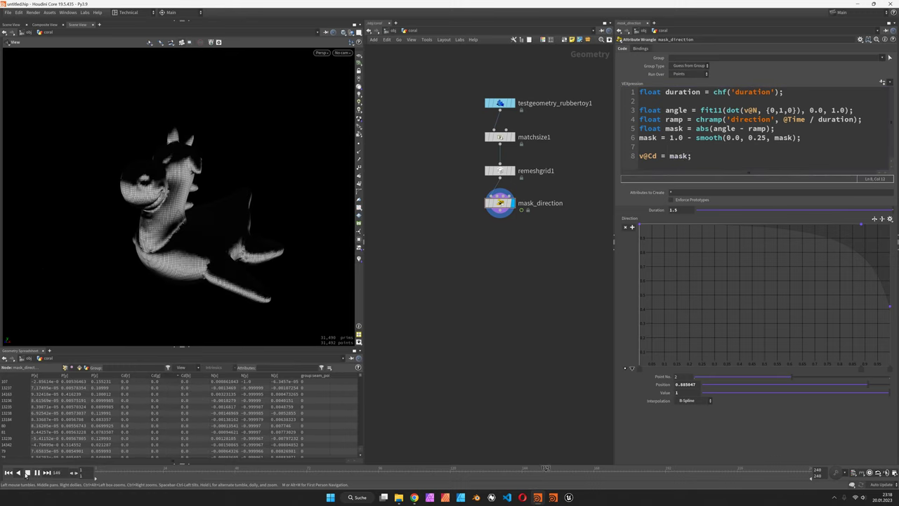
pyautogui.click(28, 472)
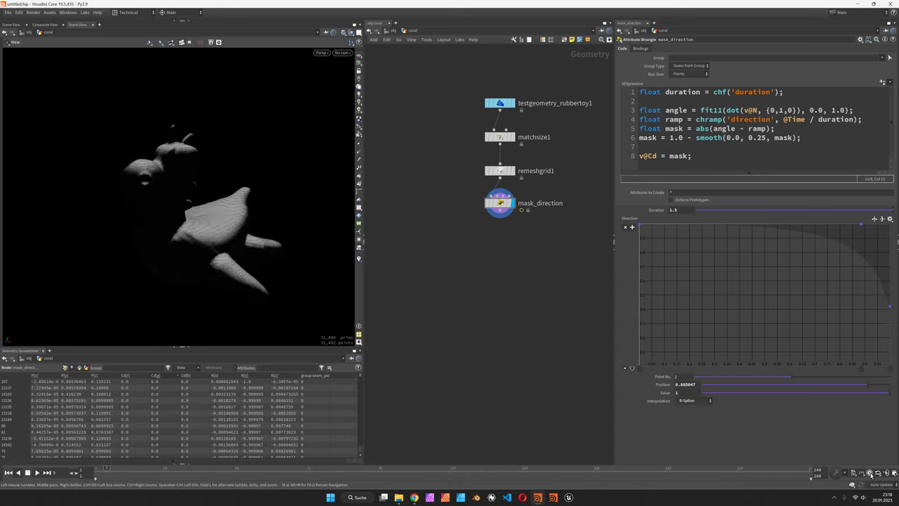
pyautogui.click(8, 472)
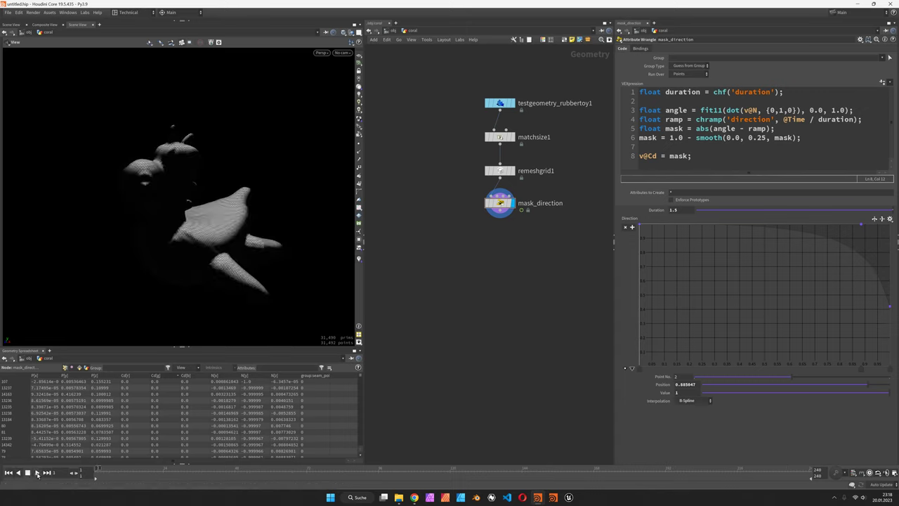
pyautogui.click(37, 472)
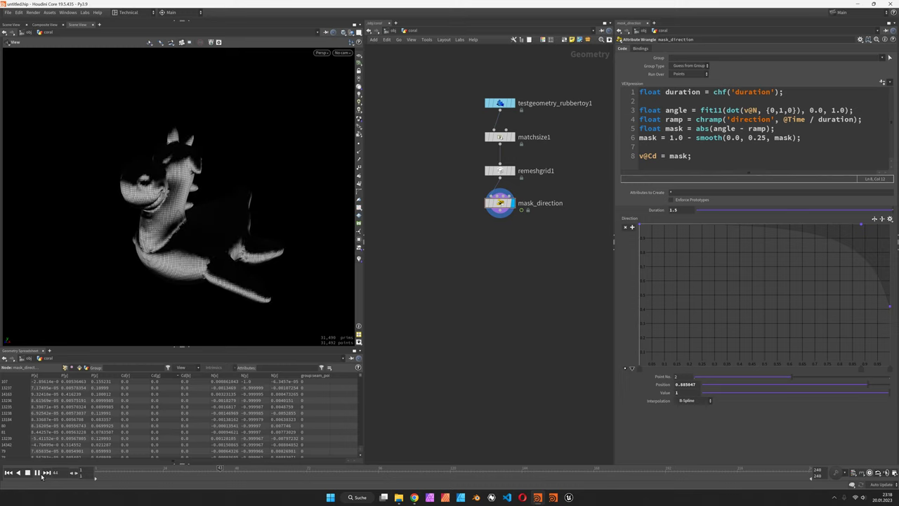
pyautogui.click(37, 472)
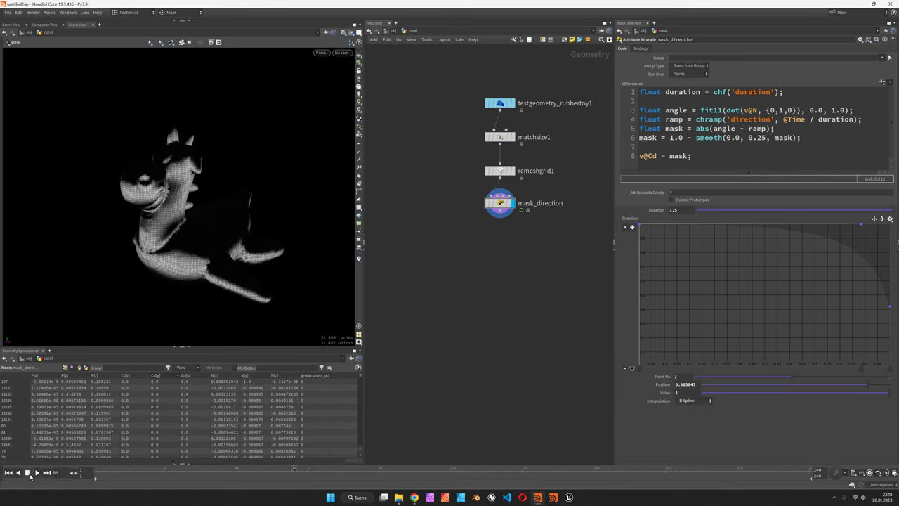
# Set Duration to 3 and replay the animation from the start.
pyautogui.doubleClick(683, 210)
pyautogui.write('3')
pyautogui.press('Return')
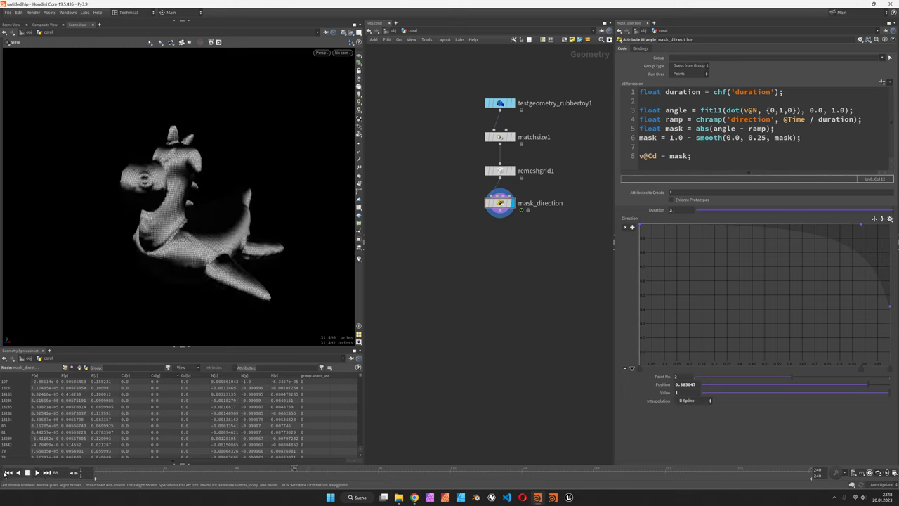
pyautogui.click(7, 473)
pyautogui.click(37, 471)
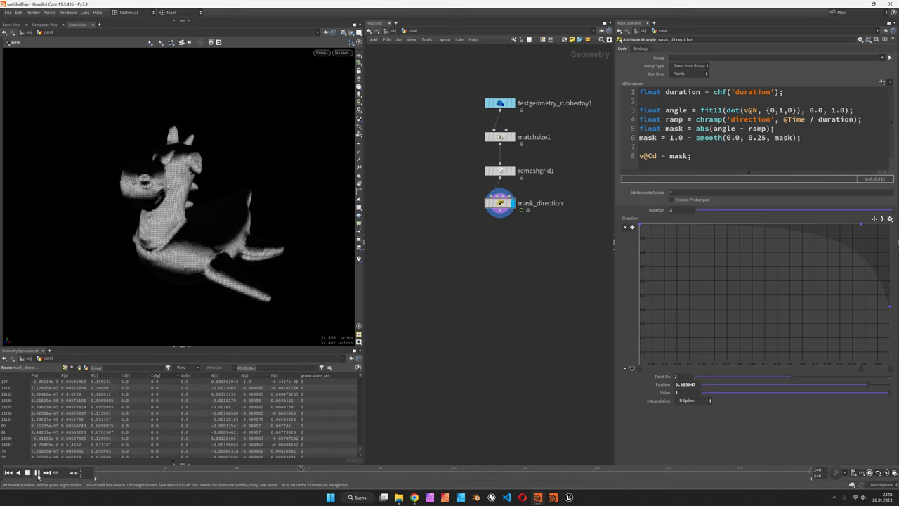
pyautogui.click(37, 472)
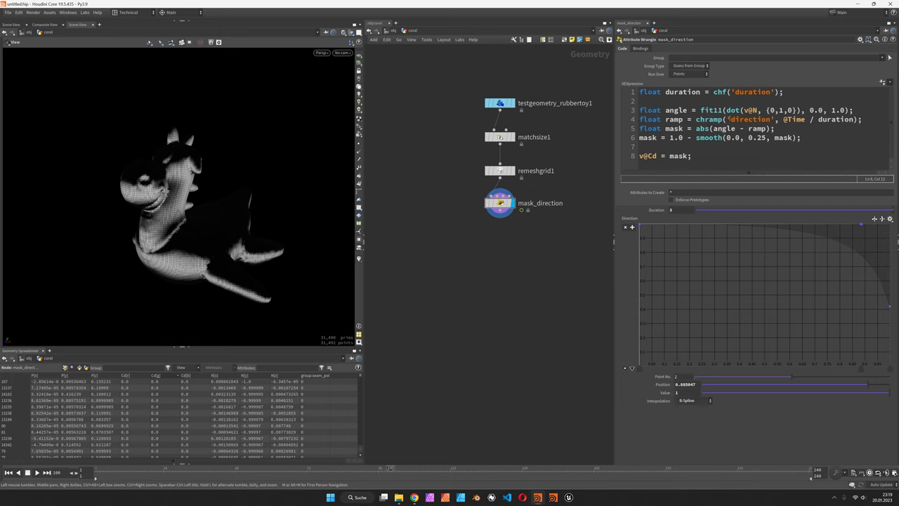
# Delete abs from the mask line and return the timeline to frame 1.
pyautogui.doubleClick(702, 129)
pyautogui.press('BackSpace')
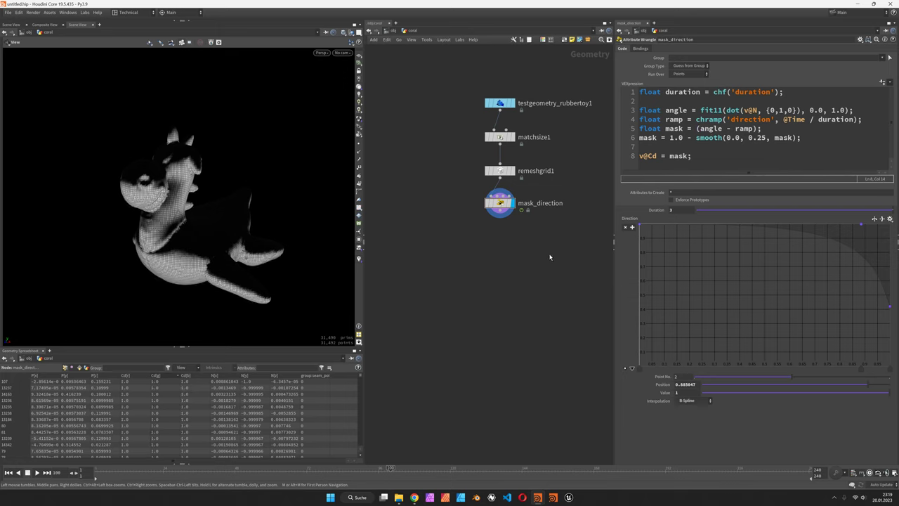
pyautogui.moveTo(232, 469); pyautogui.dragTo(304, 484)
# Restore abs on the mask line and change v@Cd on line 8 to f@mask.
pyautogui.moveTo(195, 250); pyautogui.dragTo(200, 258)
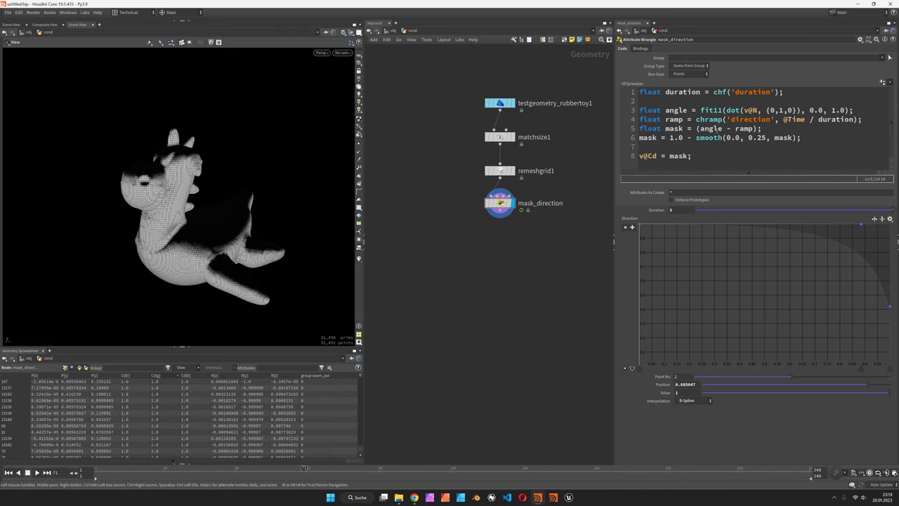
pyautogui.write('abs')
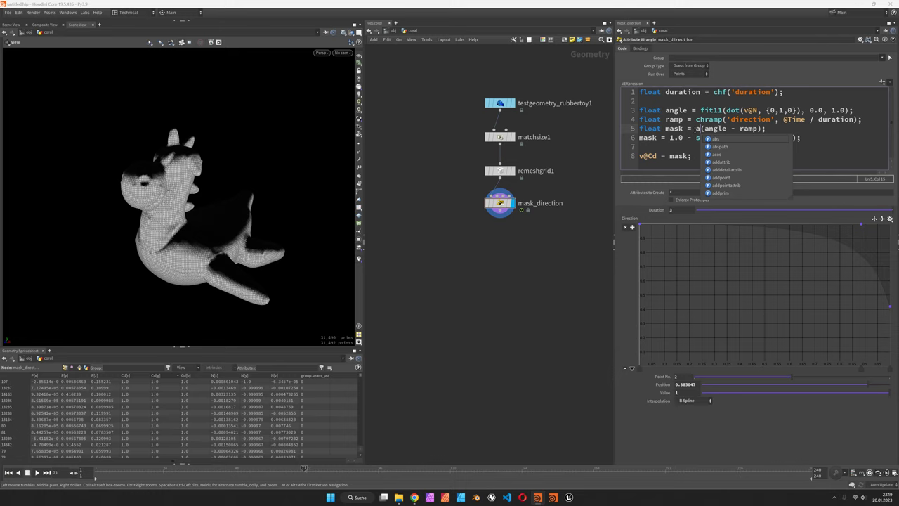
pyautogui.moveTo(165, 239); pyautogui.dragTo(277, 248)
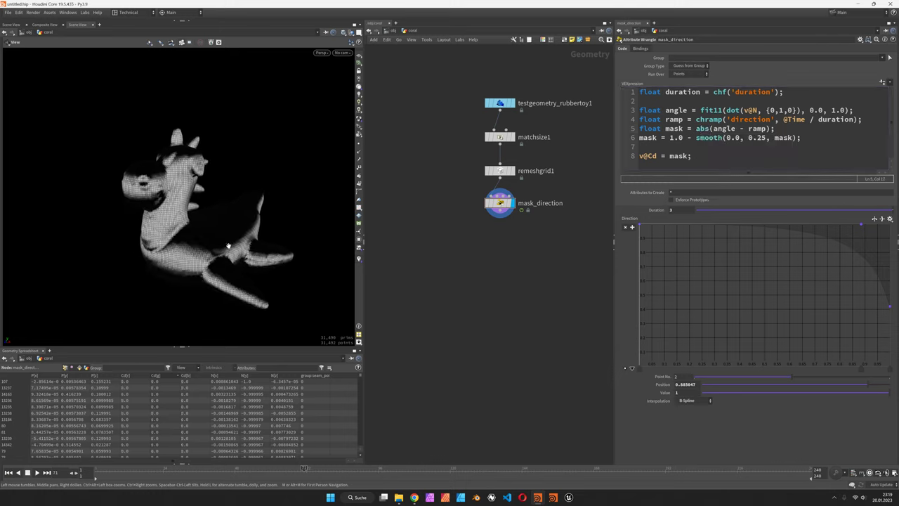
pyautogui.moveTo(237, 467)
pyautogui.mouseDown()
pyautogui.moveTo(167, 469)
pyautogui.moveTo(309, 475)
pyautogui.moveTo(288, 476)
pyautogui.mouseUp()
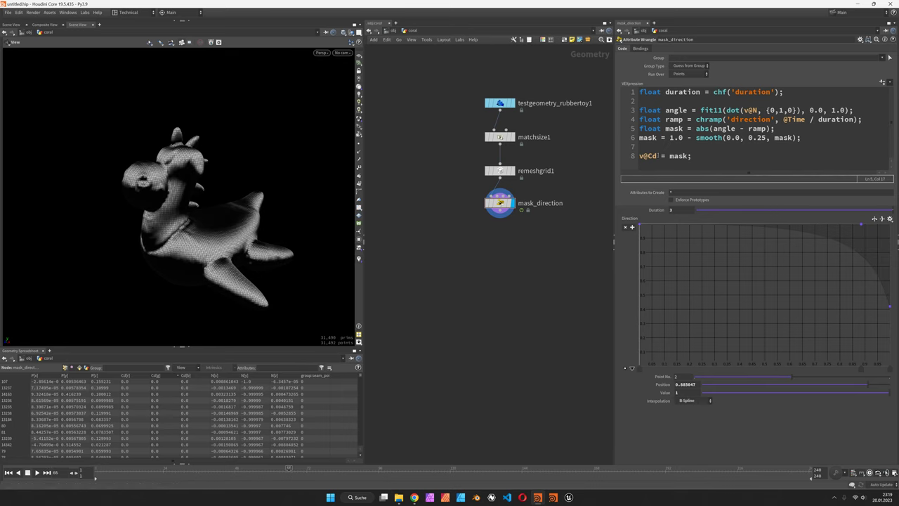
pyautogui.doubleClick(654, 155)
pyautogui.write('f')
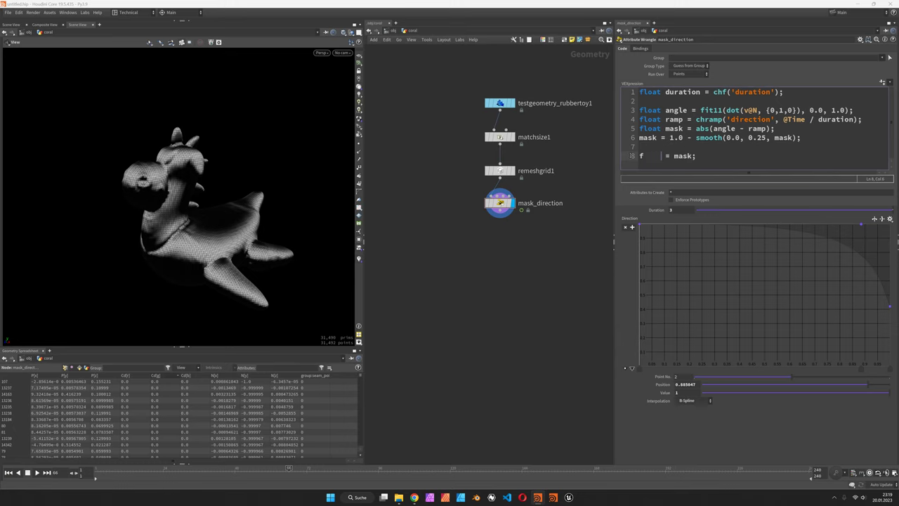
pyautogui.write('@mask')
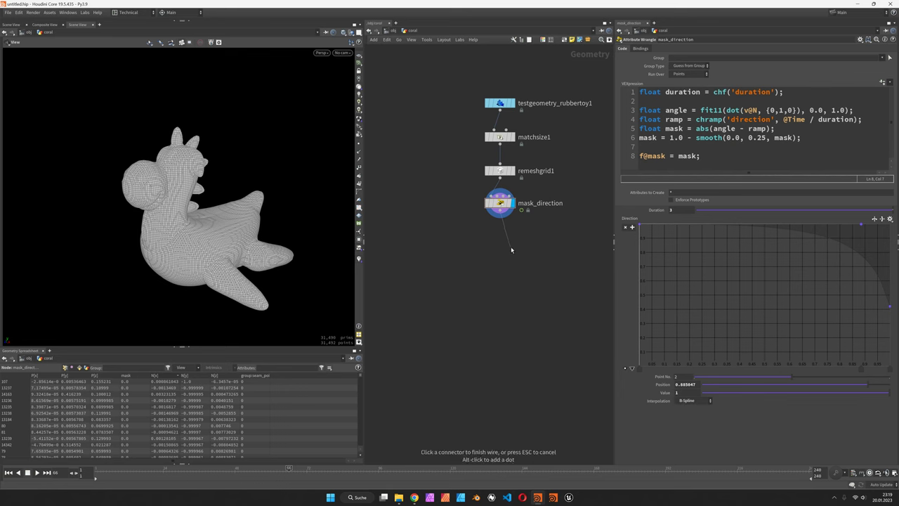
# Add a Soft Peak node after mask_direction.
pyautogui.press('Tab')
pyautogui.write('softp')
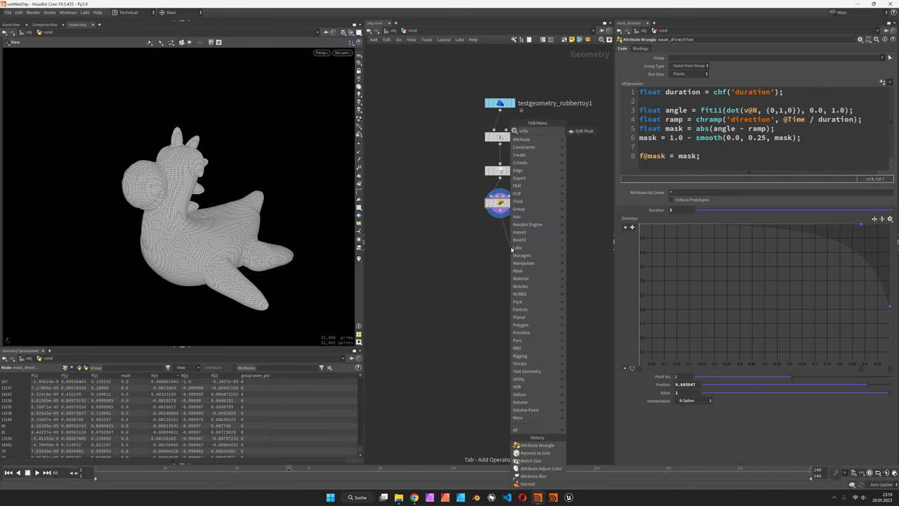
pyautogui.press('Return')
pyautogui.click(510, 246)
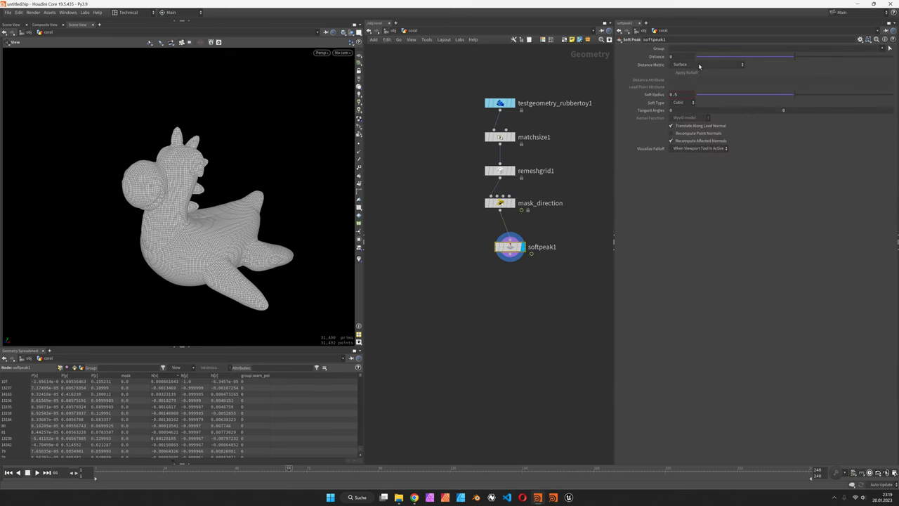
# Drive softpeak1 by the mask attribute with a peak distance of 0.05.
pyautogui.click(699, 64)
pyautogui.click(695, 74)
pyautogui.click(683, 79)
pyautogui.write('mask')
pyautogui.press('Return')
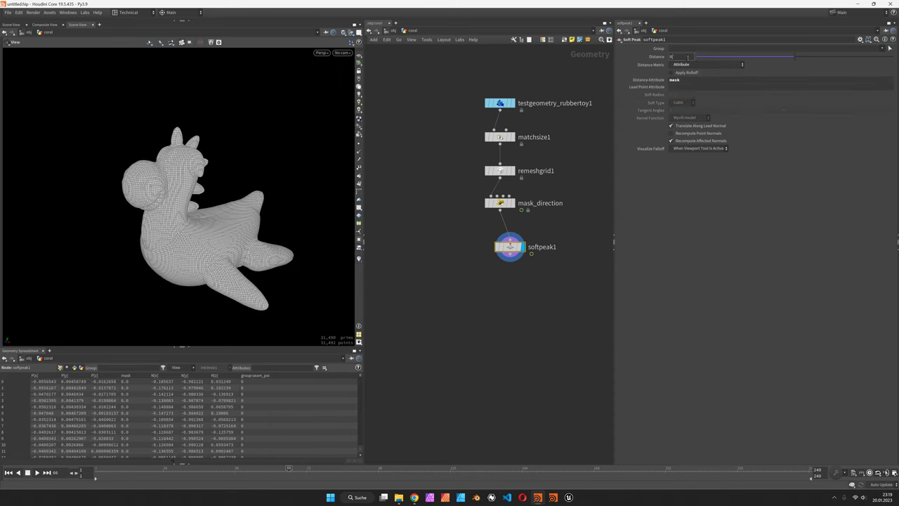
pyautogui.click(687, 57)
pyautogui.write('0.05')
pyautogui.press('Return')
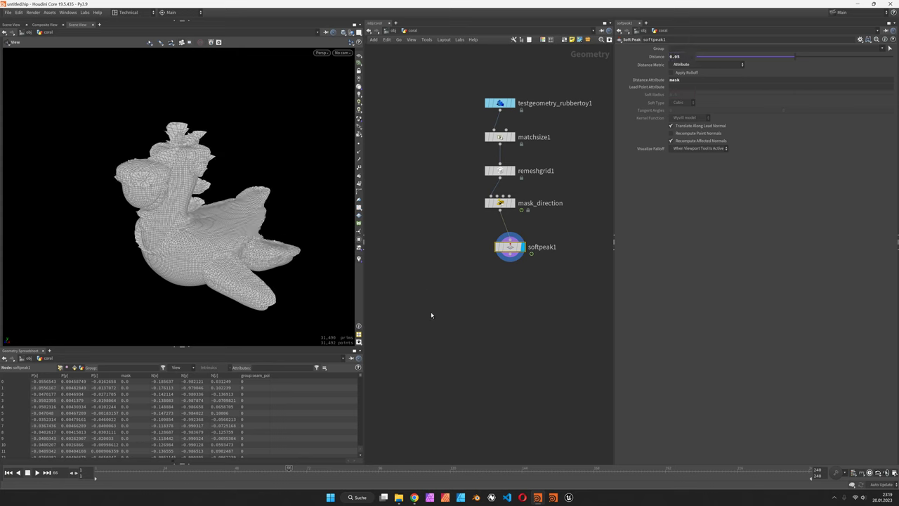
# Play the timeline from frame 1 to preview the swelling, then select mask_direction and softpeak1.
pyautogui.moveTo(519, 259); pyautogui.dragTo(509, 249)
pyautogui.moveTo(239, 232); pyautogui.dragTo(225, 225)
pyautogui.click(8, 472)
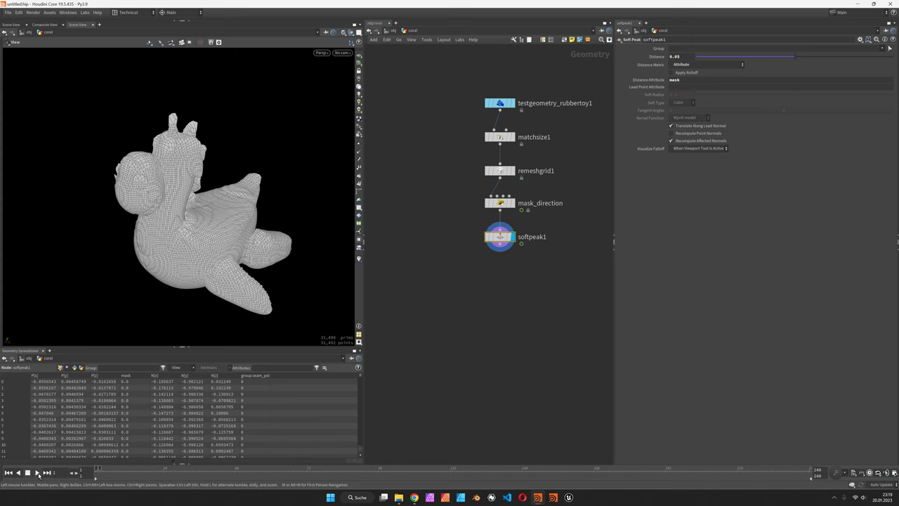
pyautogui.click(37, 472)
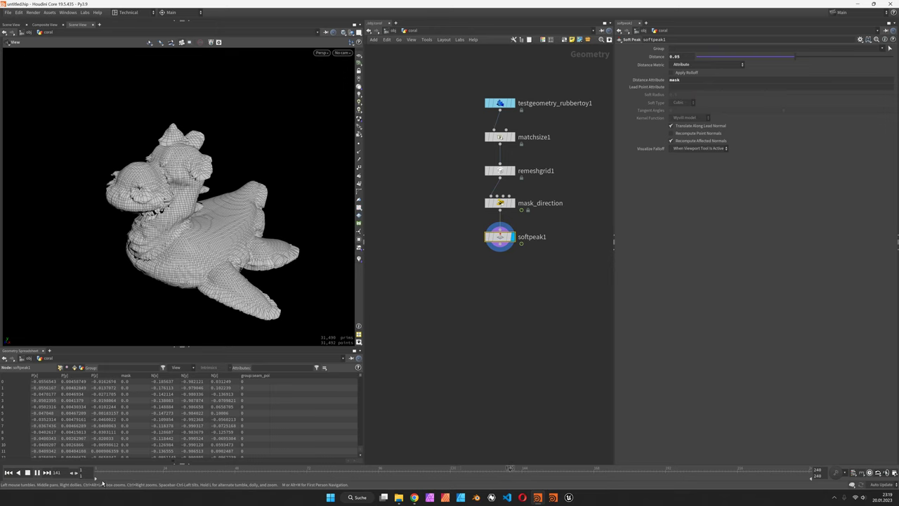
pyautogui.hotkey('ctrl', 'Up')
pyautogui.click(35, 472)
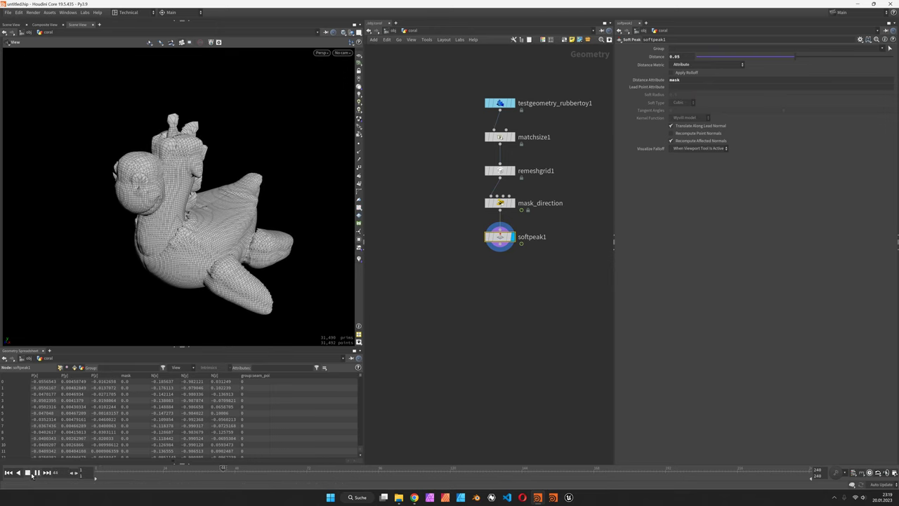
pyautogui.click(30, 473)
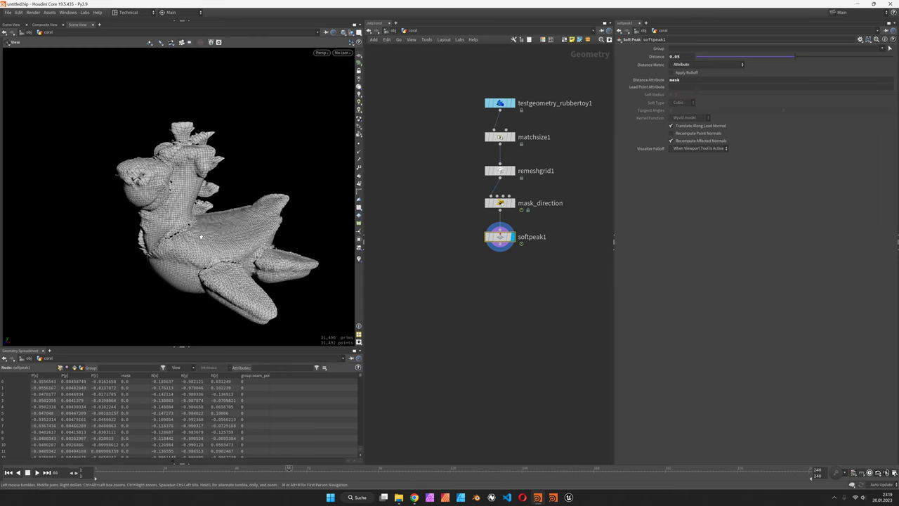
pyautogui.moveTo(205, 238); pyautogui.dragTo(252, 243)
pyautogui.moveTo(469, 196); pyautogui.dragTo(559, 275)
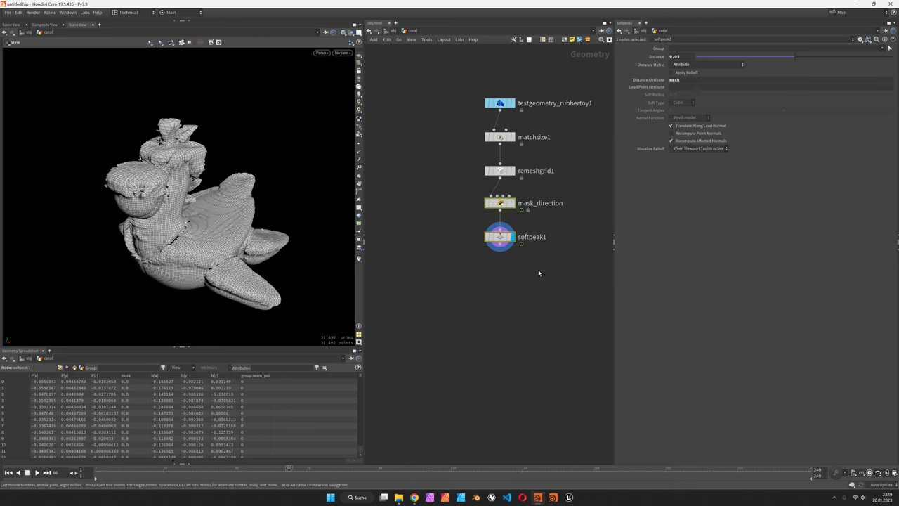
# Cut mask_direction and softpeak1, then create a Solver under remeshgrid1 and go inside it.
pyautogui.hotkey('ctrl', 'x')
pyautogui.press('Tab')
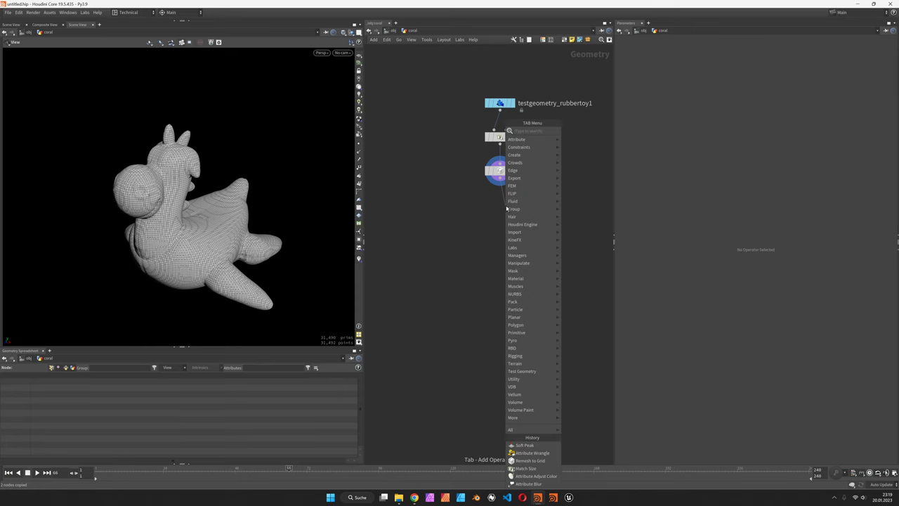
pyautogui.write('solv')
pyautogui.press('Return')
pyautogui.click(506, 206)
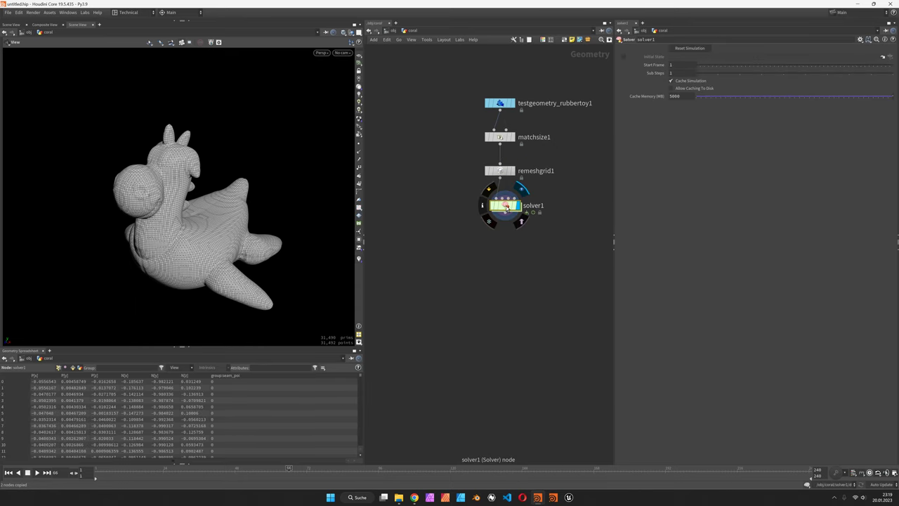
pyautogui.doubleClick(495, 204)
# Paste the two nodes between Prev_Frame and OUT, display OUT, and return to the coral network.
pyautogui.moveTo(389, 163); pyautogui.dragTo(602, 254)
pyautogui.moveTo(392, 204); pyautogui.dragTo(393, 121)
pyautogui.click(433, 196)
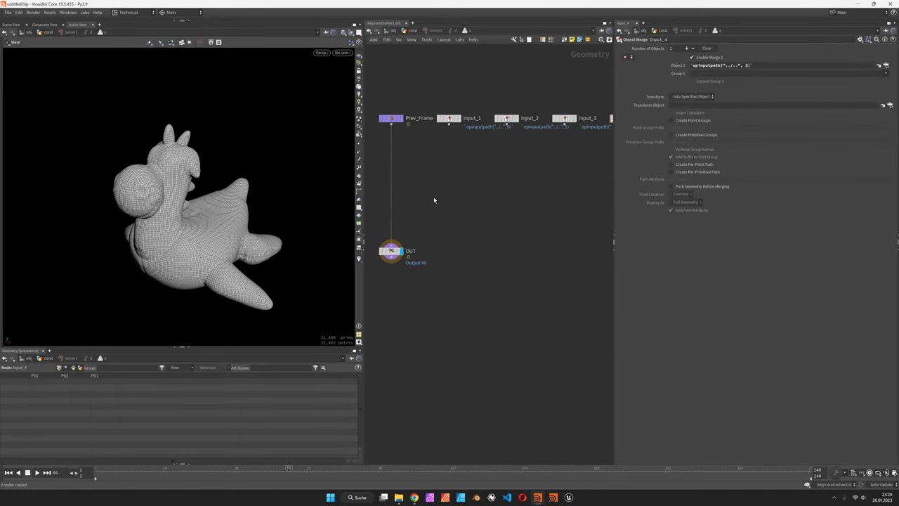
pyautogui.hotkey('ctrl', 'v')
pyautogui.moveTo(433, 196); pyautogui.dragTo(392, 174)
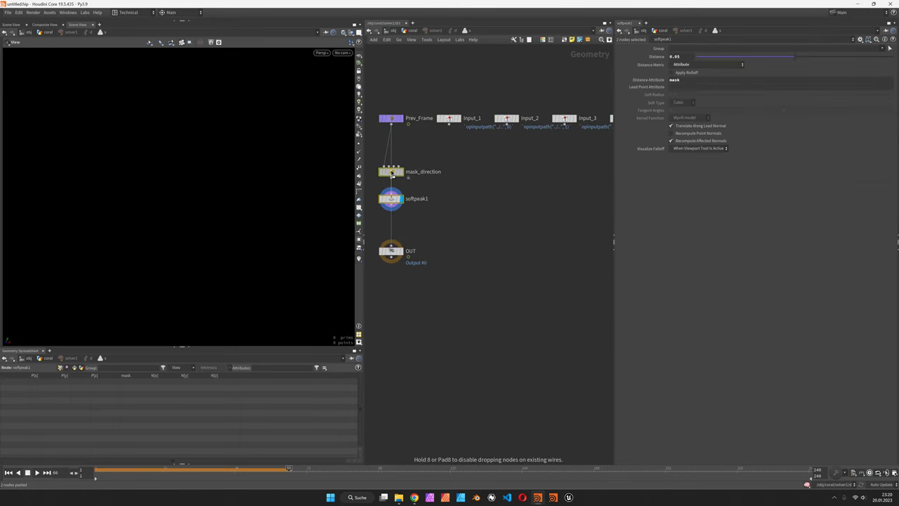
pyautogui.click(402, 252)
pyautogui.press('u')
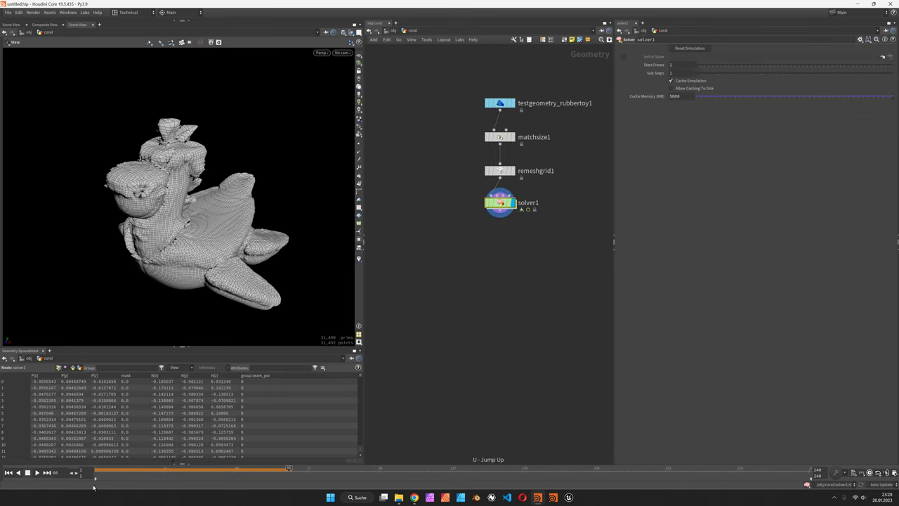
# Play the simulation from frame 1 and orbit around the spiky growth.
pyautogui.click(9, 472)
pyautogui.click(37, 471)
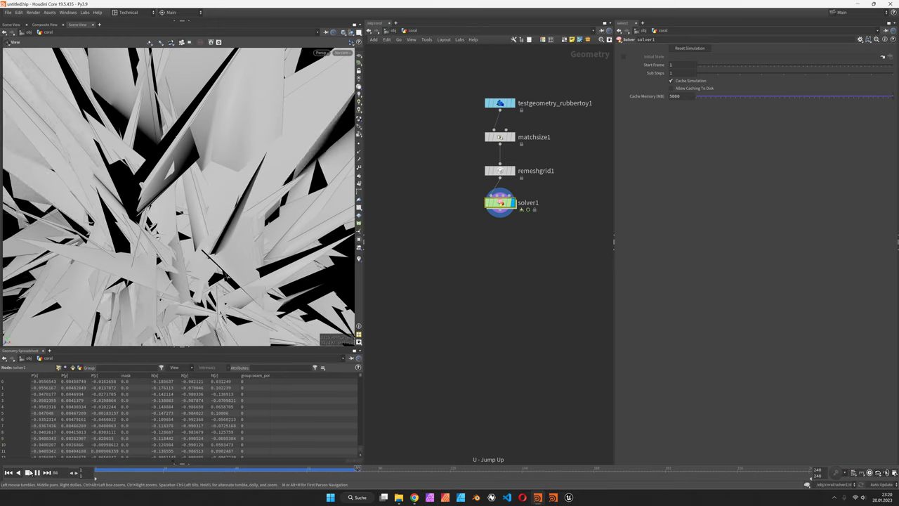
pyautogui.scroll(-5, 170, 250)
pyautogui.moveTo(170, 250); pyautogui.dragTo(241, 224)
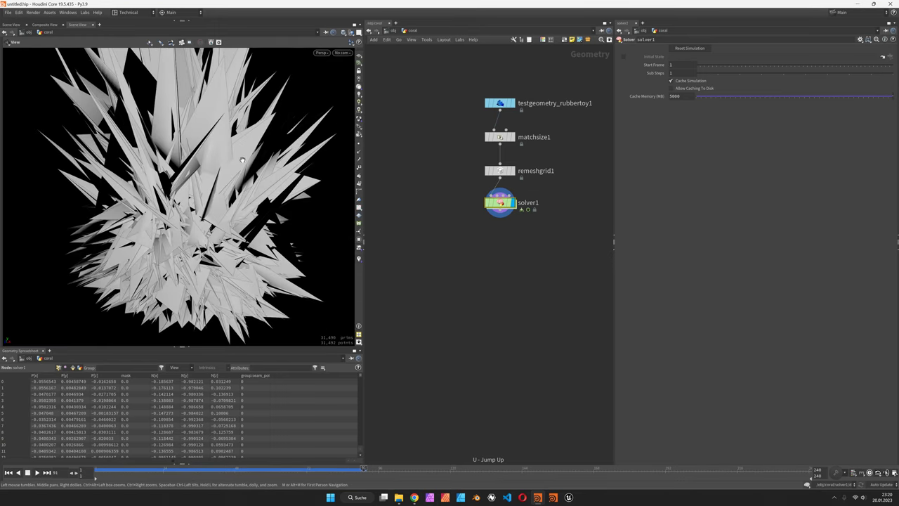
# Inside solver1, lower softpeak1's distance to 0.01.
pyautogui.doubleClick(500, 203)
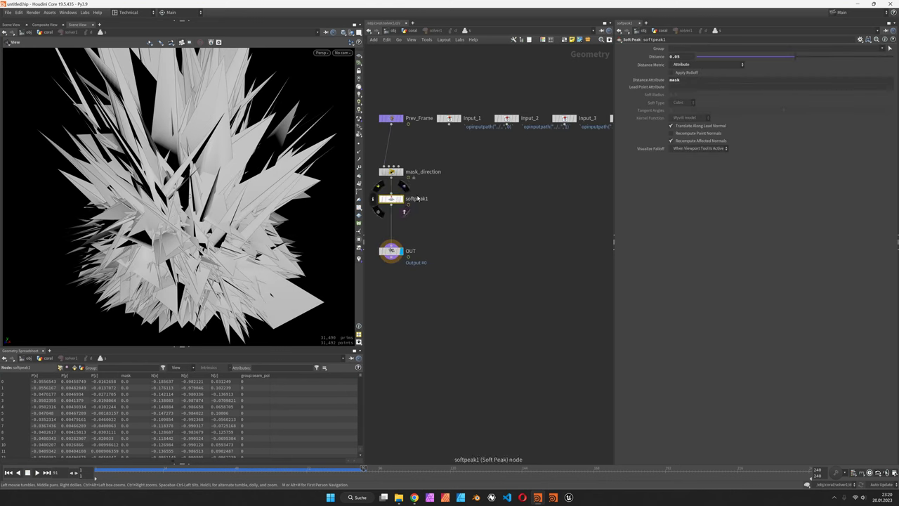
pyautogui.press('BackSpace')
pyautogui.write('1')
pyautogui.press('Return')
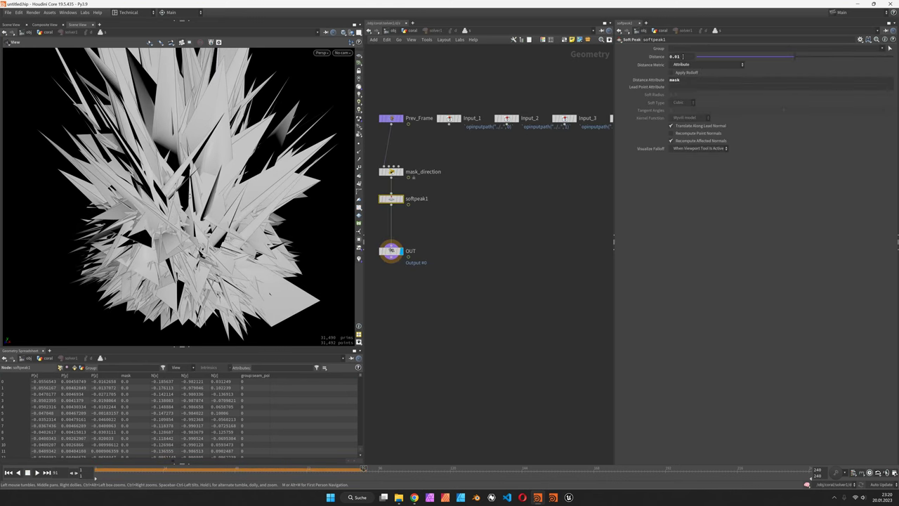
# Insert a Remesh node between softpeak1 and OUT.
pyautogui.press('Tab')
pyautogui.write('re')
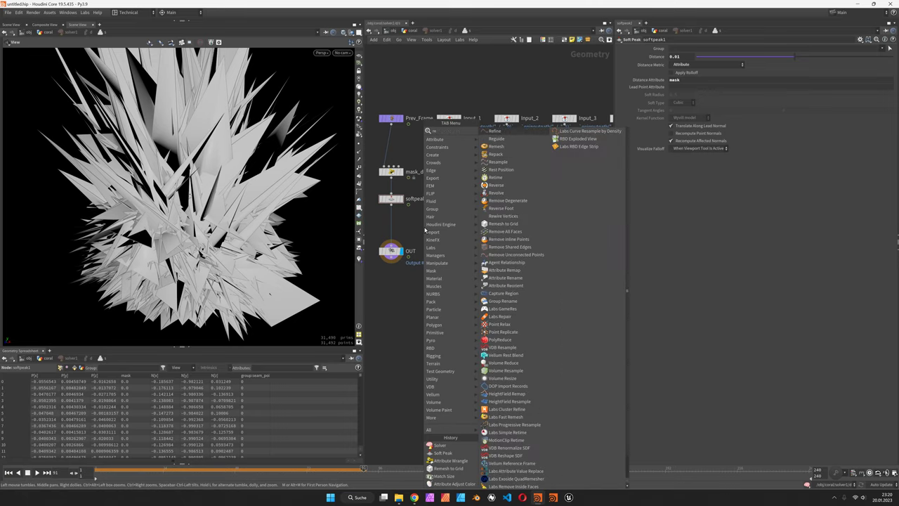
pyautogui.write('me')
pyautogui.press('Return')
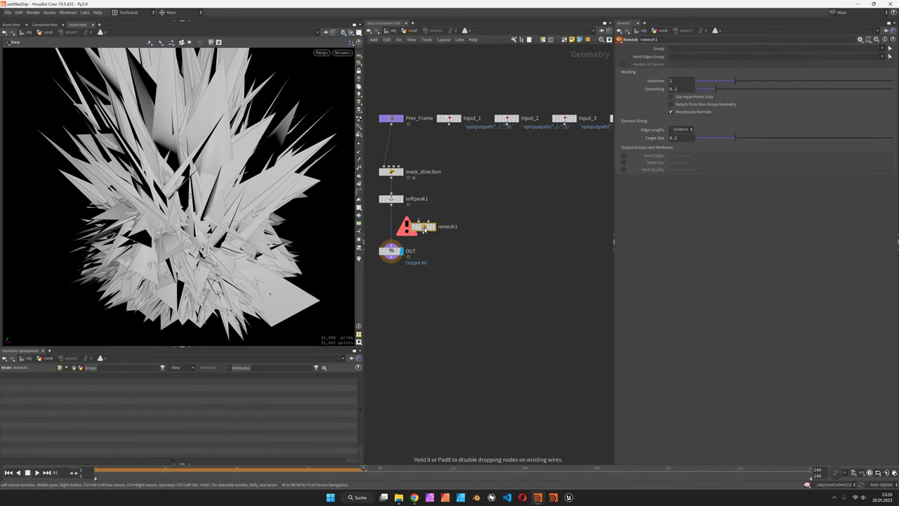
pyautogui.click(429, 228)
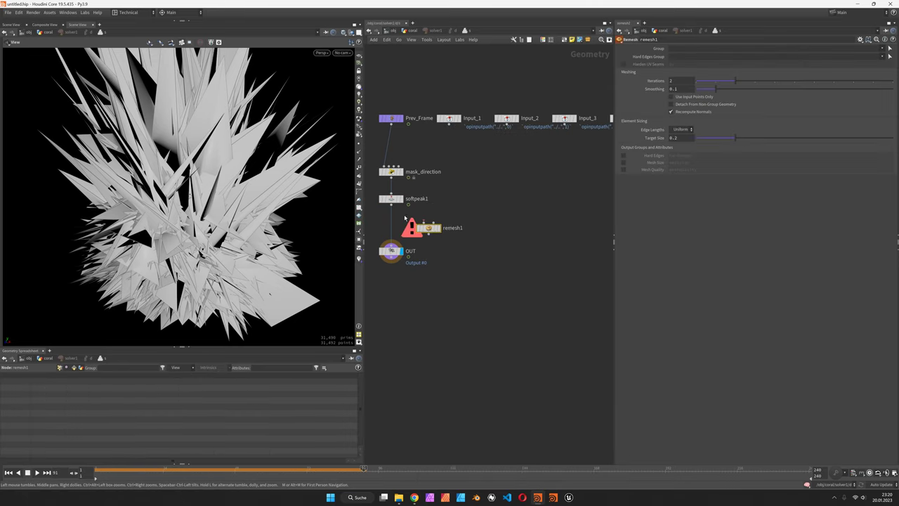
pyautogui.click(8, 472)
pyautogui.moveTo(430, 229); pyautogui.dragTo(392, 230)
# Set remesh1 to target size 0.01 with 4 iterations.
pyautogui.scroll(3, 182, 247)
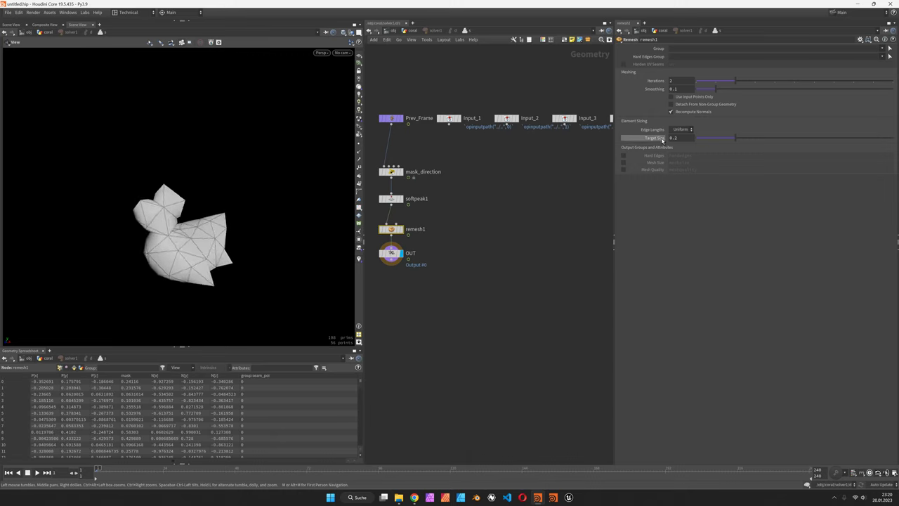
pyautogui.doubleClick(686, 138)
pyautogui.press('Return')
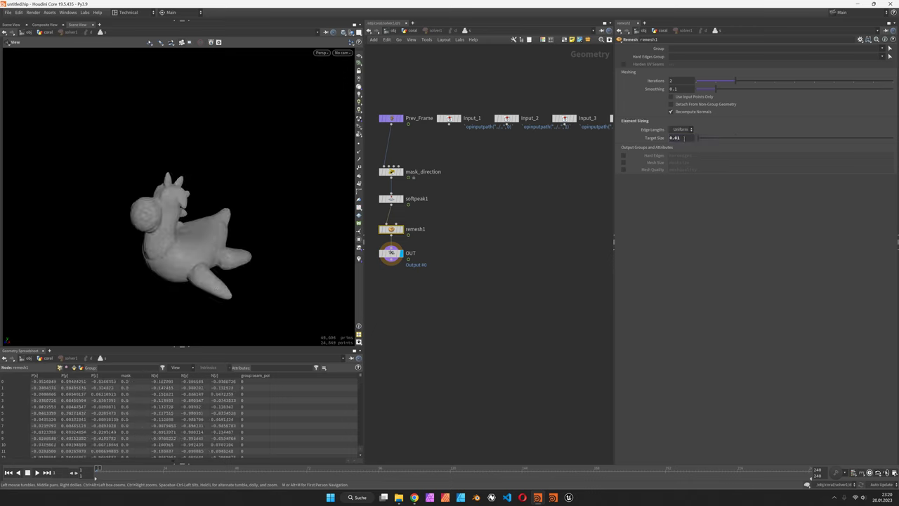
pyautogui.scroll(2, 210, 226)
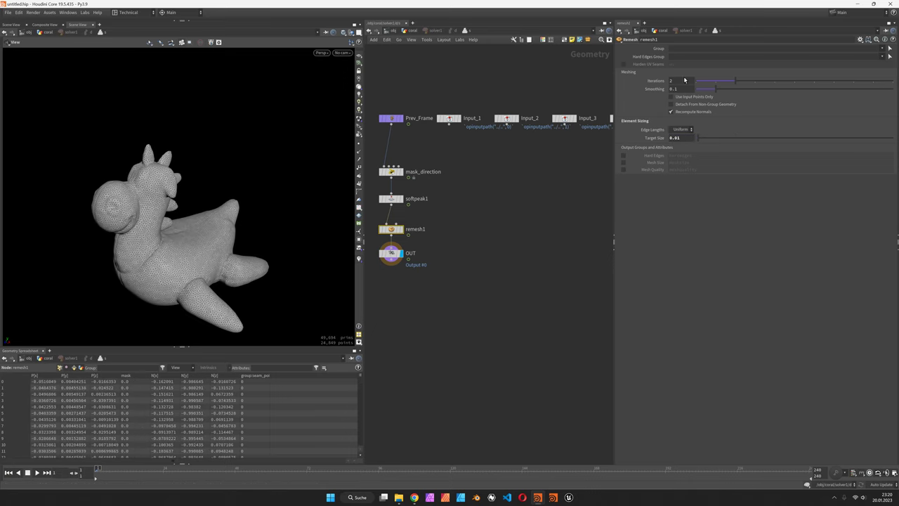
pyautogui.write('4')
pyautogui.press('Return')
# Orbit the toy and play the simulation up to frame 12.
pyautogui.moveTo(182, 210); pyautogui.dragTo(266, 221)
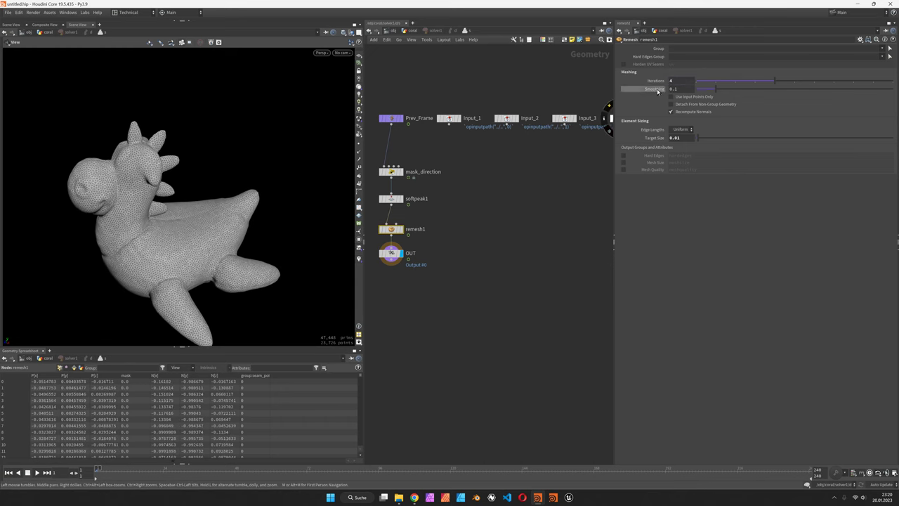
pyautogui.moveTo(256, 178); pyautogui.dragTo(281, 190)
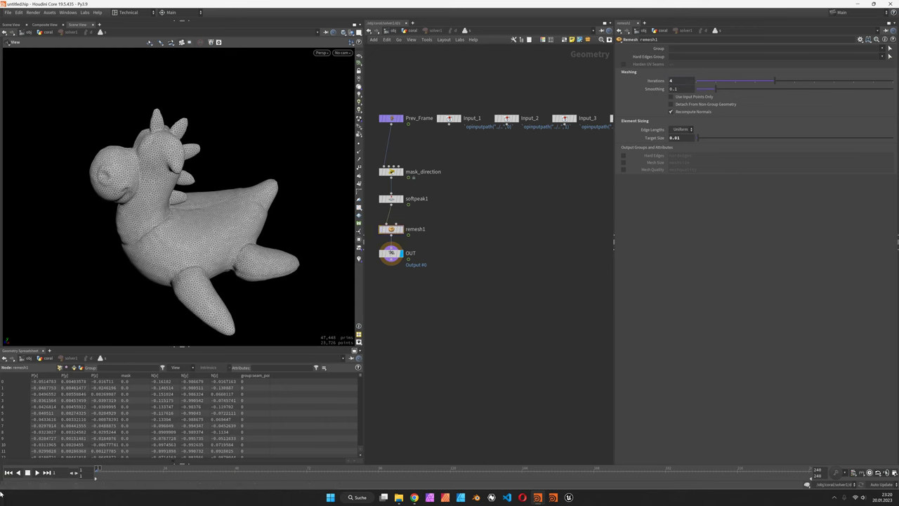
pyautogui.click(37, 472)
pyautogui.click(28, 473)
# Go back up to the coral network and reset solver1's cached simulation.
pyautogui.press('u')
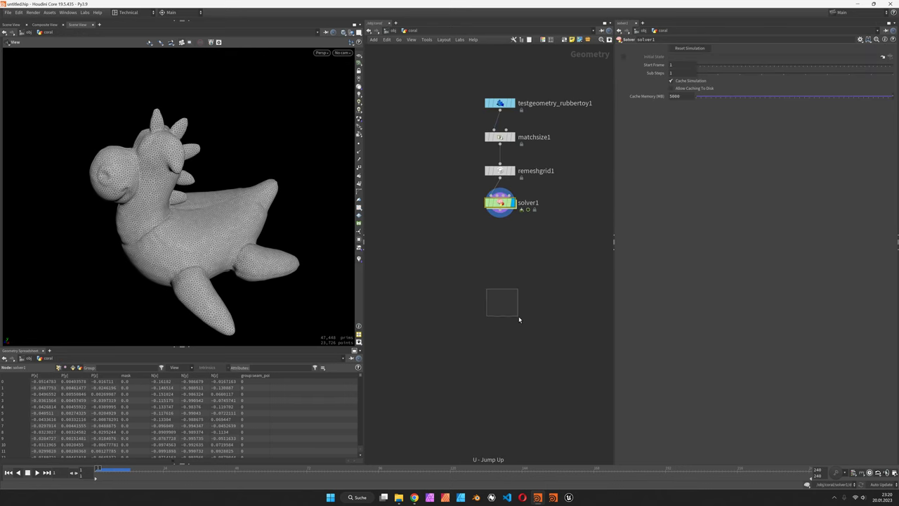
pyautogui.click(702, 48)
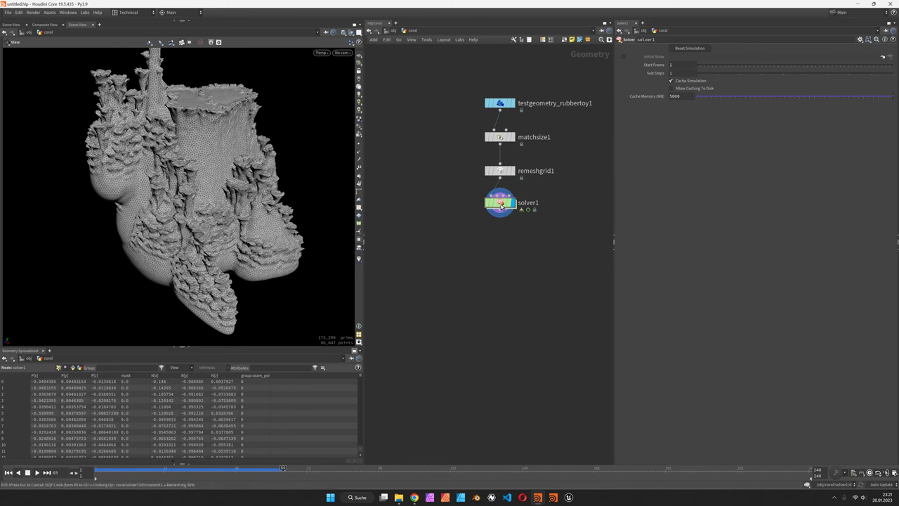
# Inside solver1, set mask_direction's duration to 1.5.
pyautogui.doubleClick(500, 204)
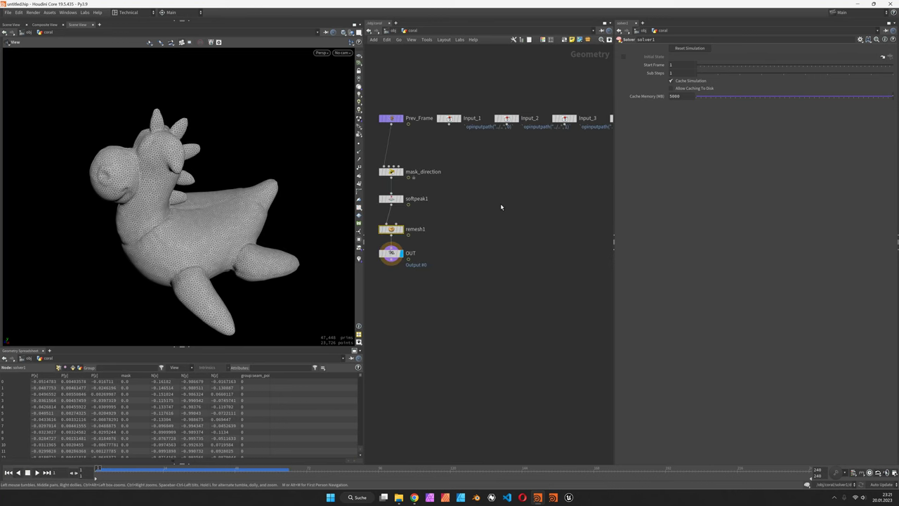
pyautogui.click(391, 172)
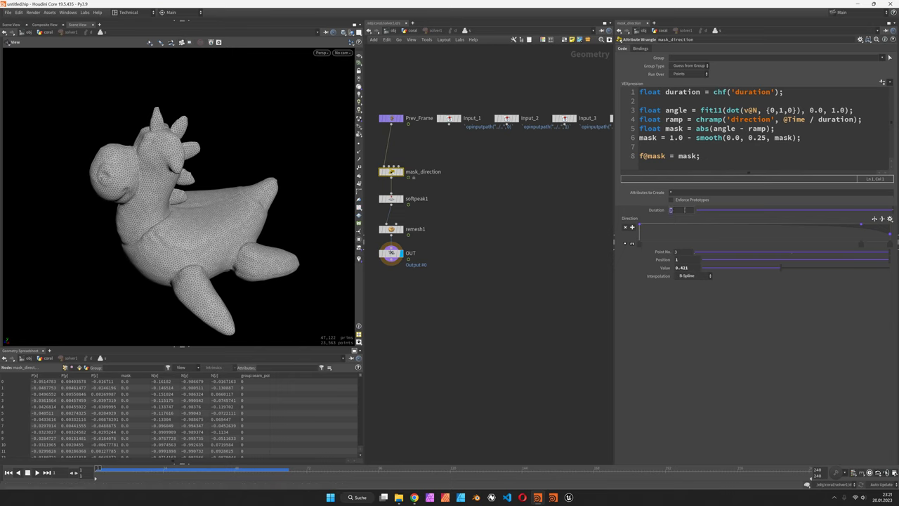
pyautogui.click(684, 209)
pyautogui.write('1.5')
pyautogui.press('Return')
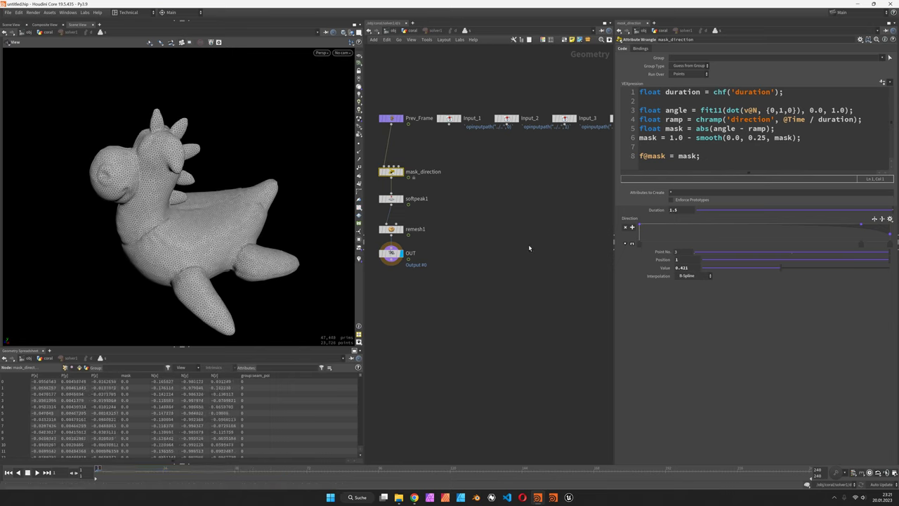
# Lower remesh1's Smoothing value to 0.1.
pyautogui.moveTo(494, 248); pyautogui.dragTo(504, 264, button='middle')
pyautogui.moveTo(440, 206); pyautogui.dragTo(461, 206, button='middle')
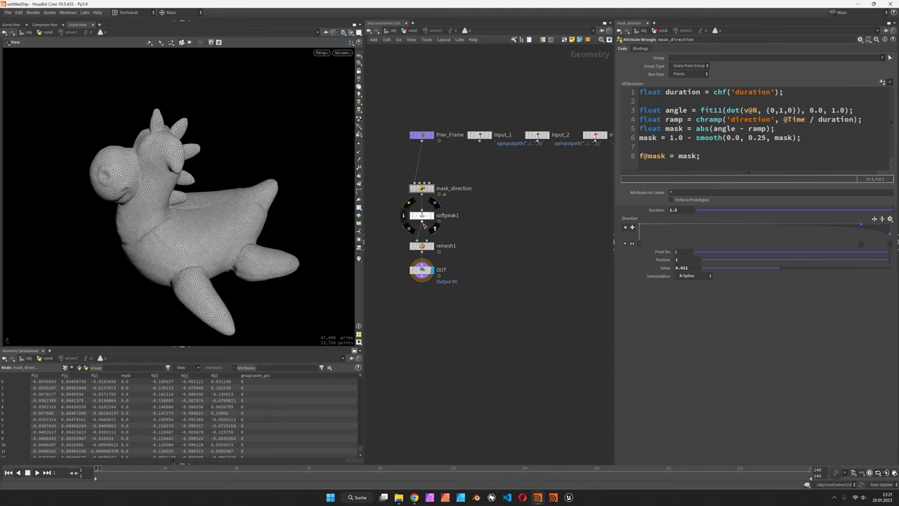
pyautogui.click(422, 246)
pyautogui.doubleClick(679, 88)
pyautogui.write('1')
pyautogui.press('Return')
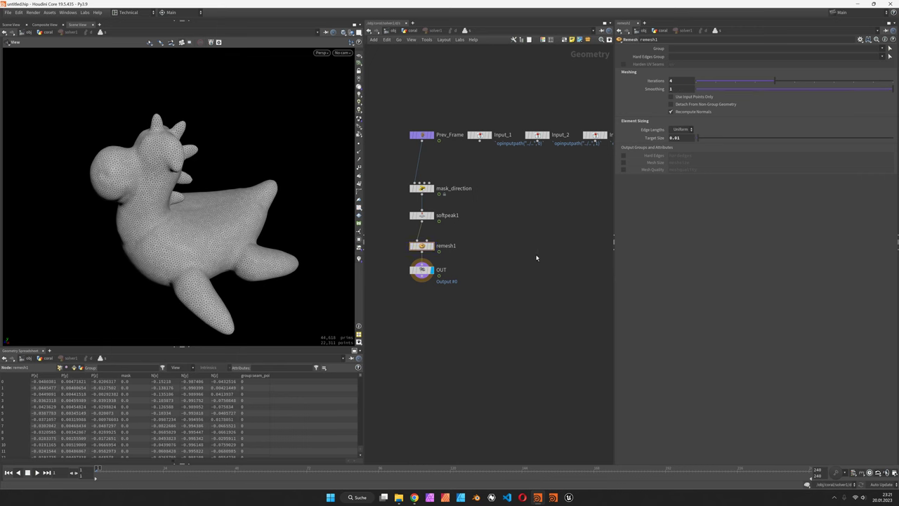
# Replay the growth from the coral network, then confirm smoothing 0.1 inside solver1 and replay.
pyautogui.press('u')
pyautogui.click(37, 472)
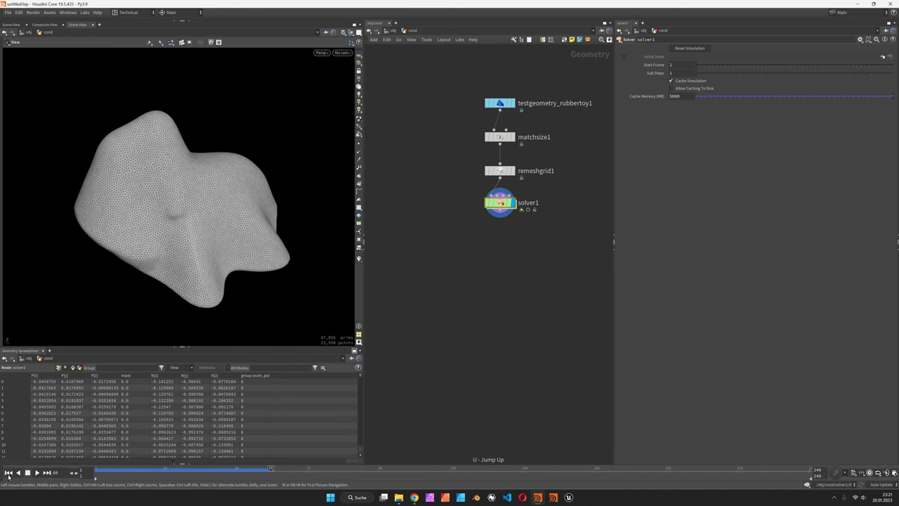
pyautogui.click(27, 474)
pyautogui.doubleClick(500, 202)
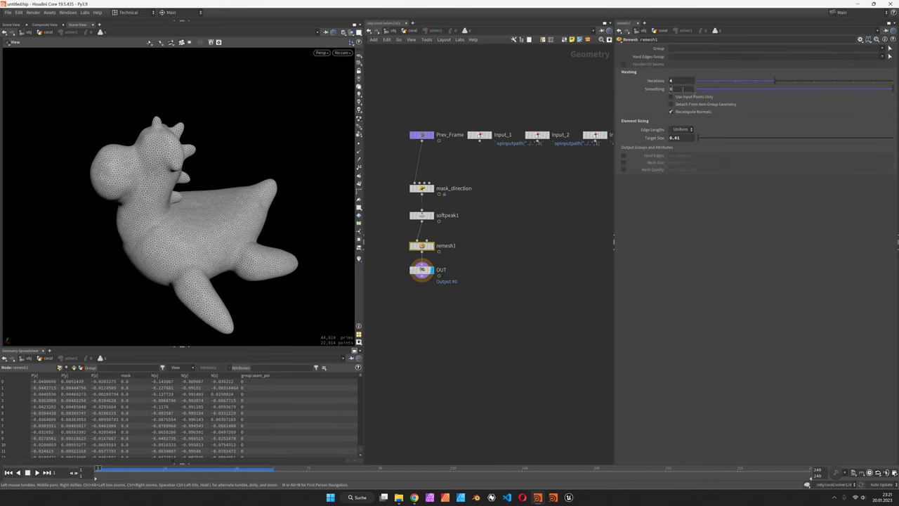
pyautogui.press('Return')
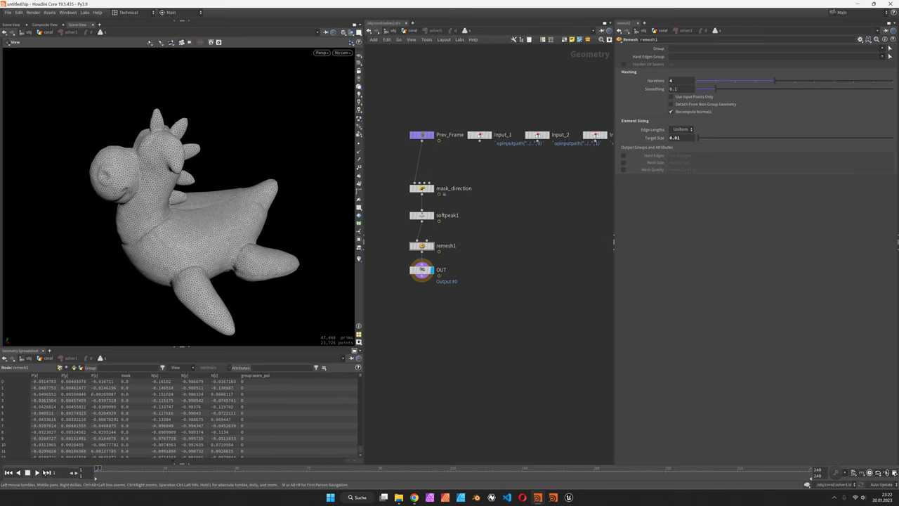
pyautogui.click(38, 472)
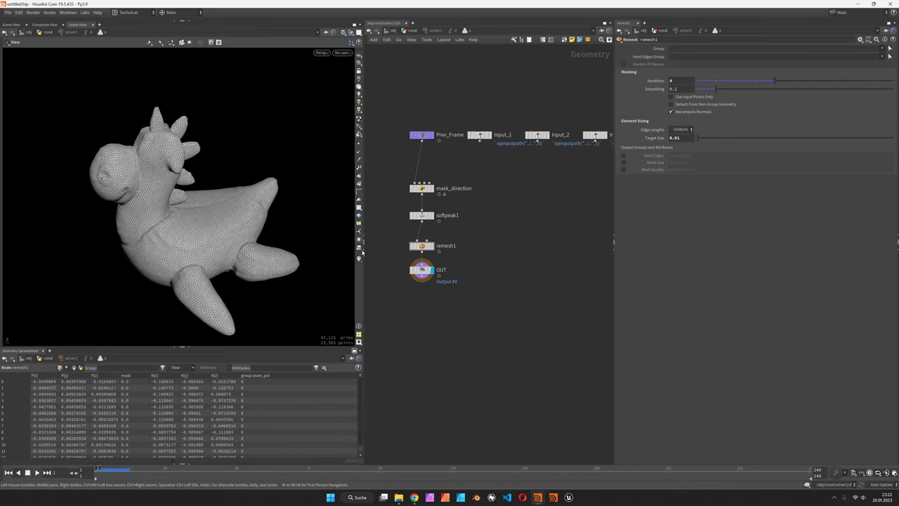
# Bypass mask_direction and display a Mask by Feature node wired under Prev_Frame.
pyautogui.click(413, 188)
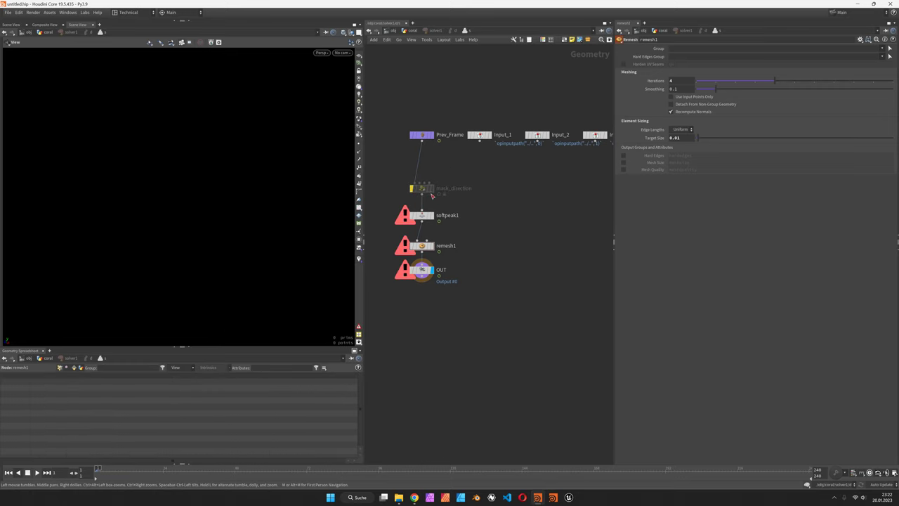
pyautogui.press('Tab')
pyautogui.moveTo(447, 270)
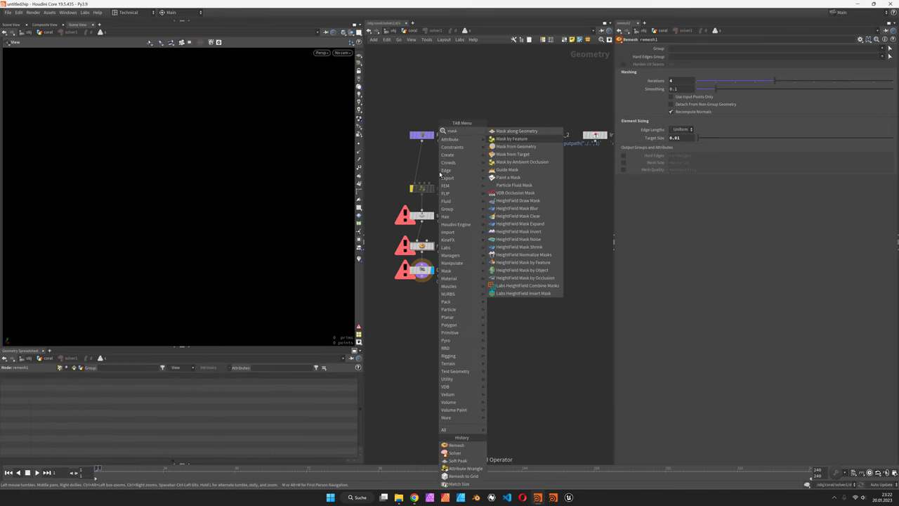
pyautogui.click(520, 135)
pyautogui.click(438, 173)
pyautogui.moveTo(438, 173); pyautogui.dragTo(433, 166)
pyautogui.click(432, 165)
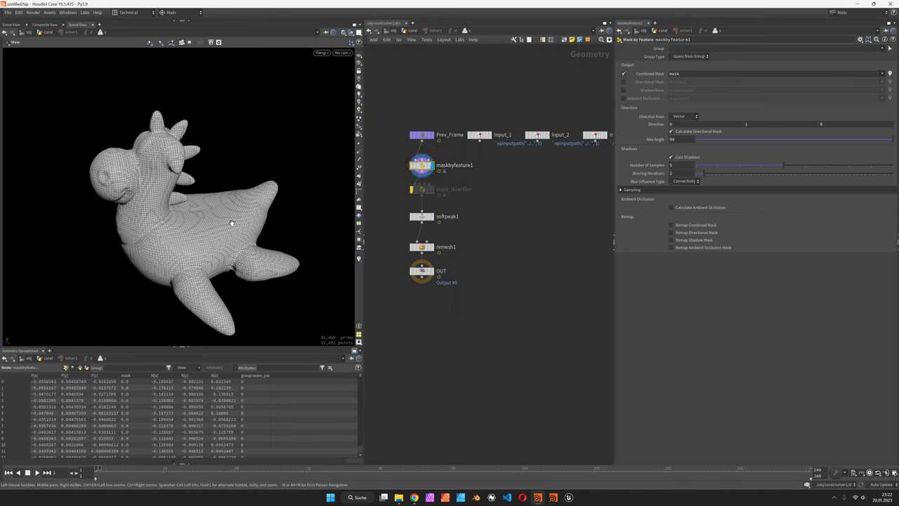
# Inspect the red feature mask from several angles, including top-down, then return to the coral network.
pyautogui.press('Return')
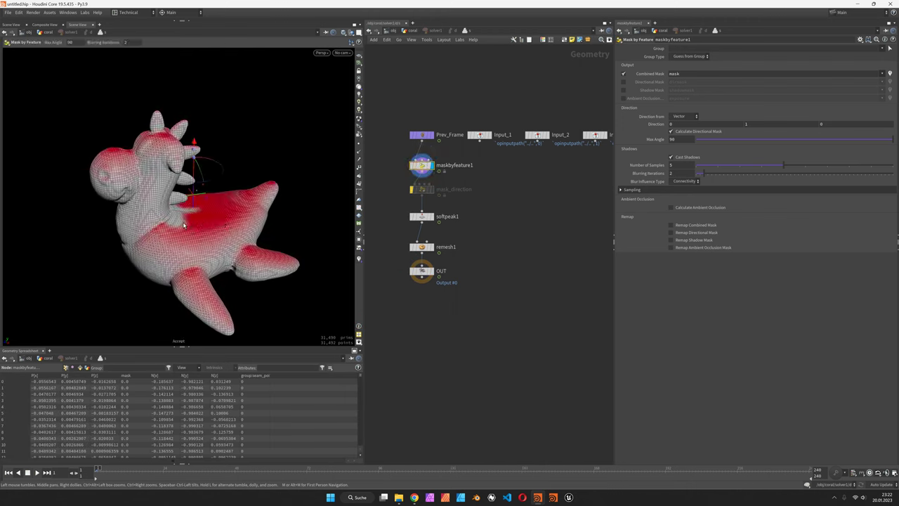
pyautogui.press('Escape')
pyautogui.moveTo(184, 225); pyautogui.dragTo(207, 195)
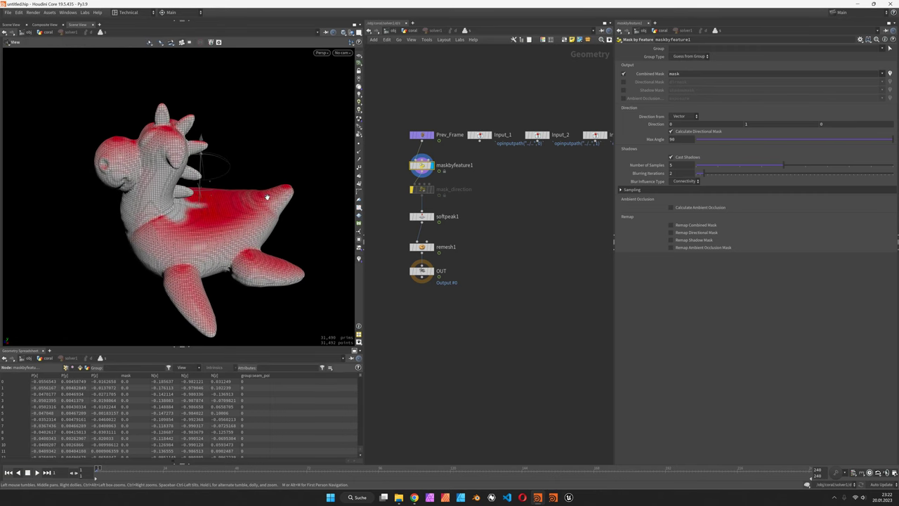
pyautogui.moveTo(114, 145); pyautogui.dragTo(237, 178)
pyautogui.scroll(3, 239, 180)
pyautogui.press('Return')
pyautogui.moveTo(434, 276)
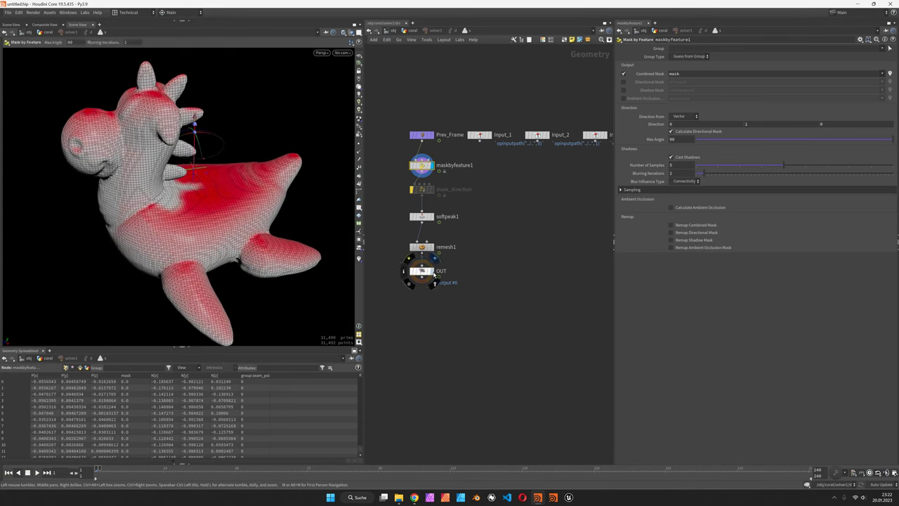
pyautogui.press('u')
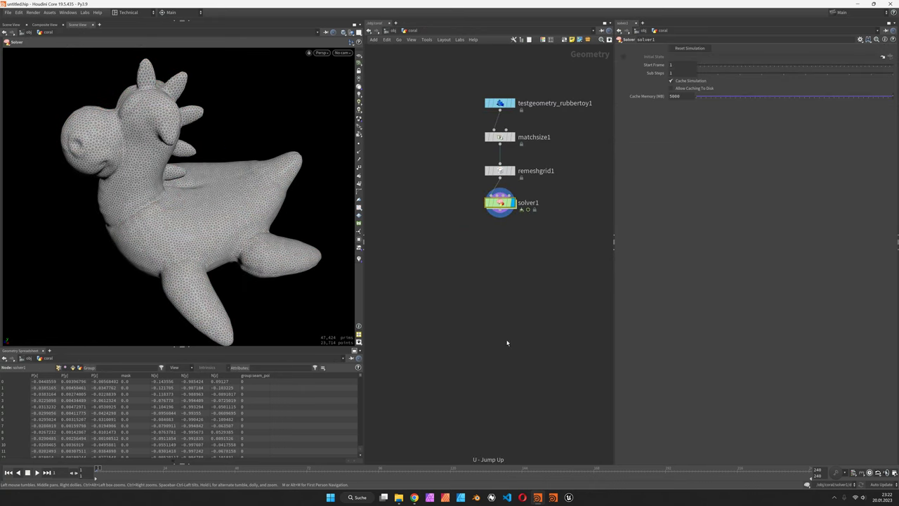
# Play the solver to frame 31 and orbit around the lumpy, feature-mask-driven coral.
pyautogui.click(37, 472)
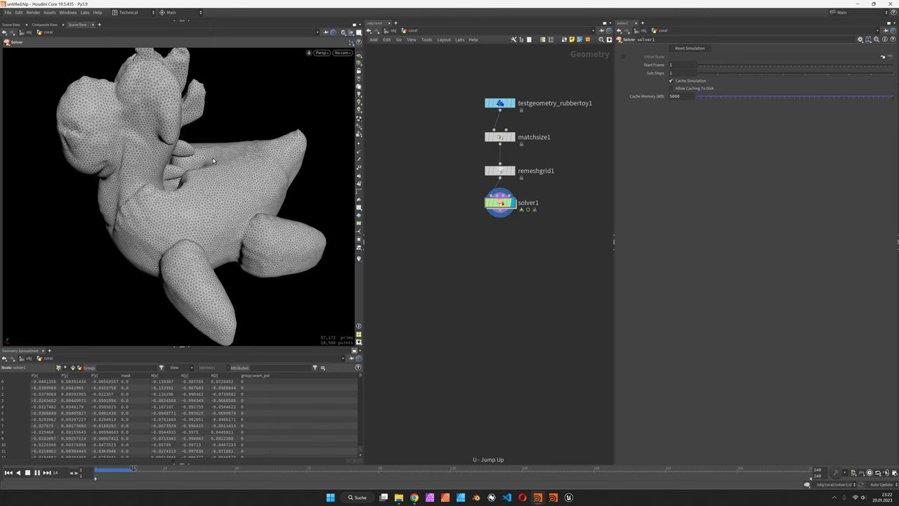
pyautogui.press('Escape')
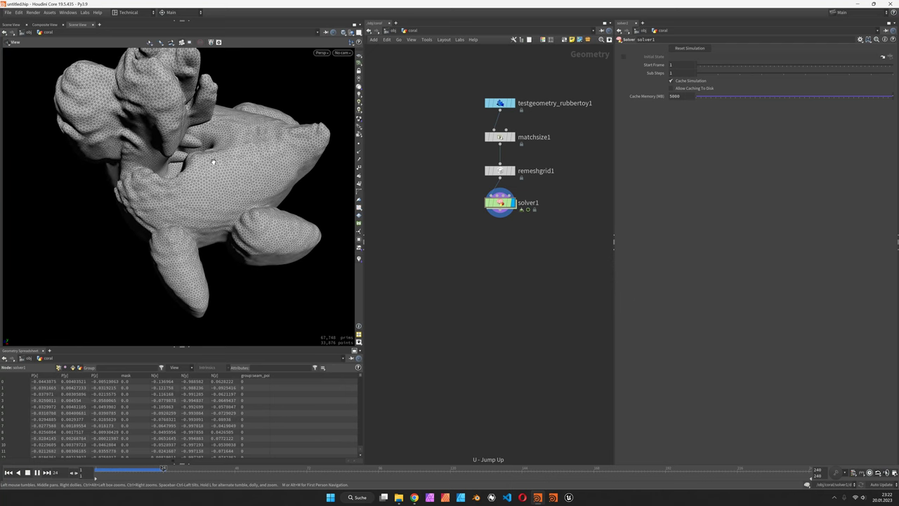
pyautogui.press('Return')
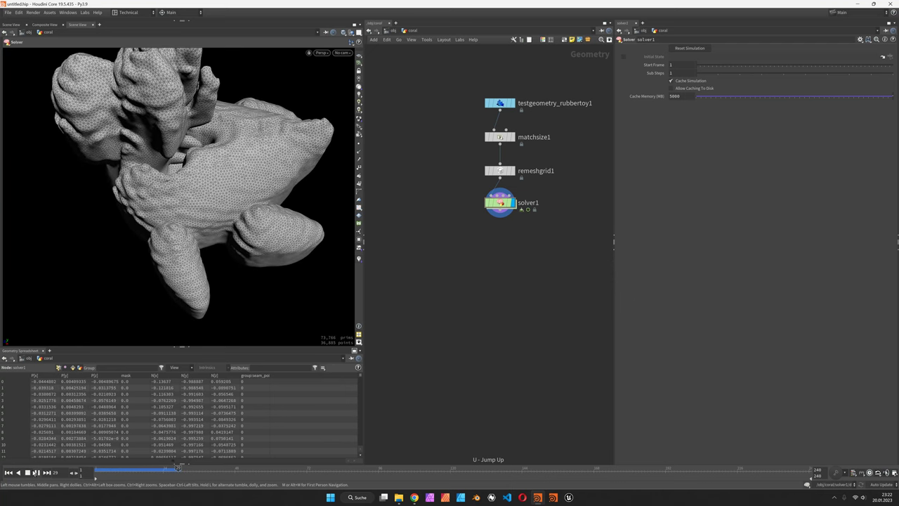
pyautogui.click(35, 472)
pyautogui.press('Escape')
pyautogui.moveTo(232, 169); pyautogui.dragTo(99, 127)
pyautogui.scroll(3, 182, 215)
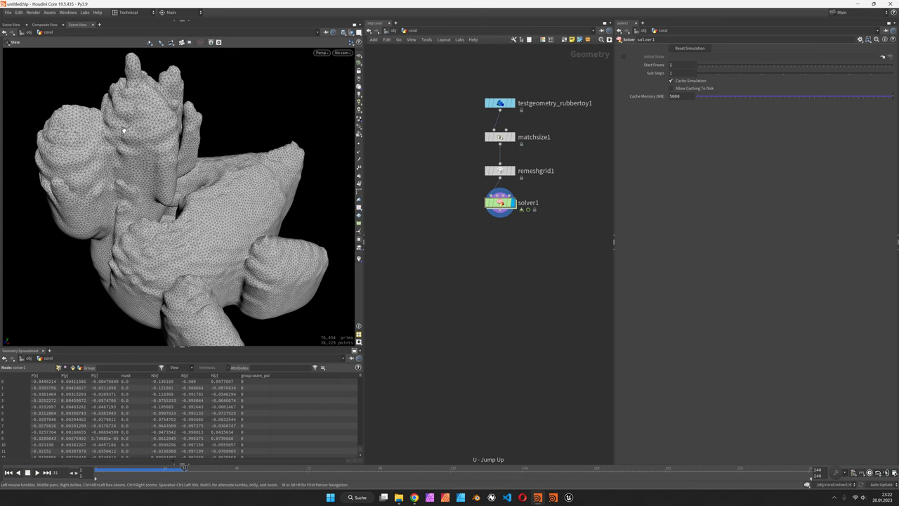
pyautogui.press('Return')
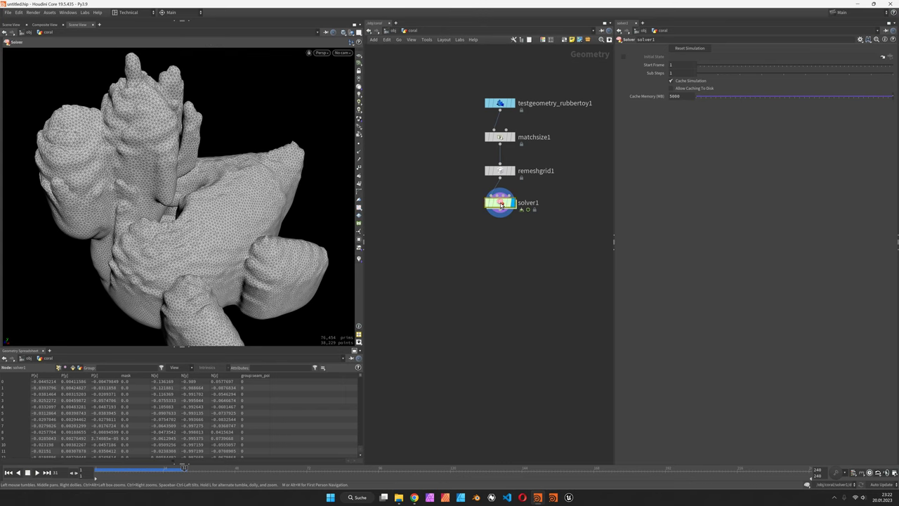
# Enable maskbyfeature1 ambient occlusion: 10 samples, bias 0.5, 2 blurring iterations; rewind to frame 1.
pyautogui.doubleClick(501, 205)
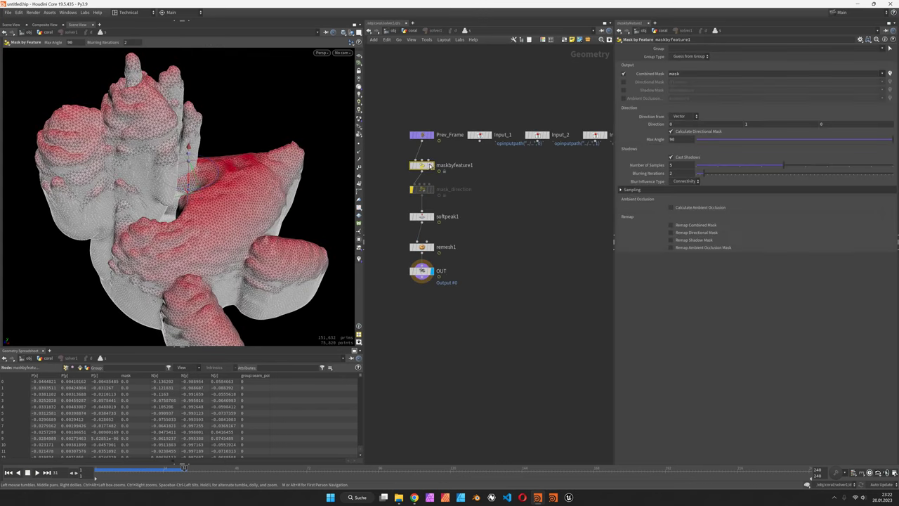
pyautogui.click(697, 209)
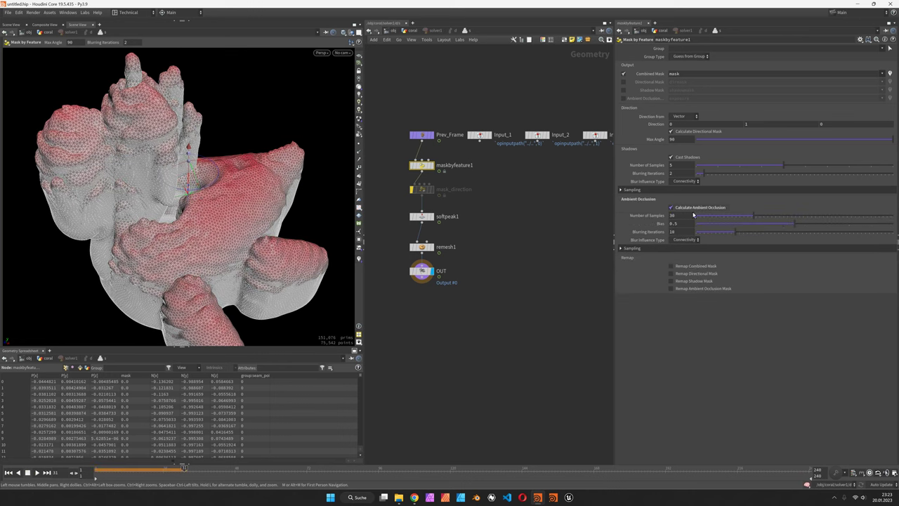
pyautogui.doubleClick(685, 216)
pyautogui.press('Tab')
pyautogui.write('0.5')
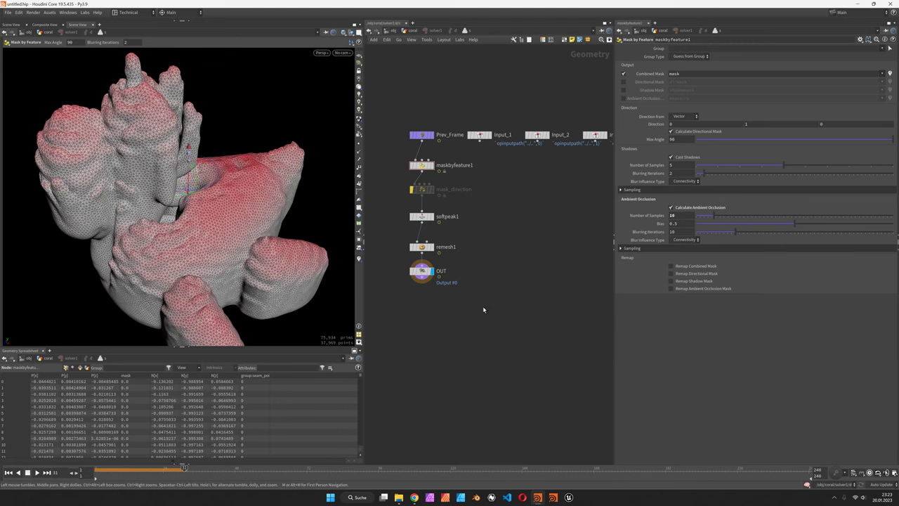
pyautogui.write('r')
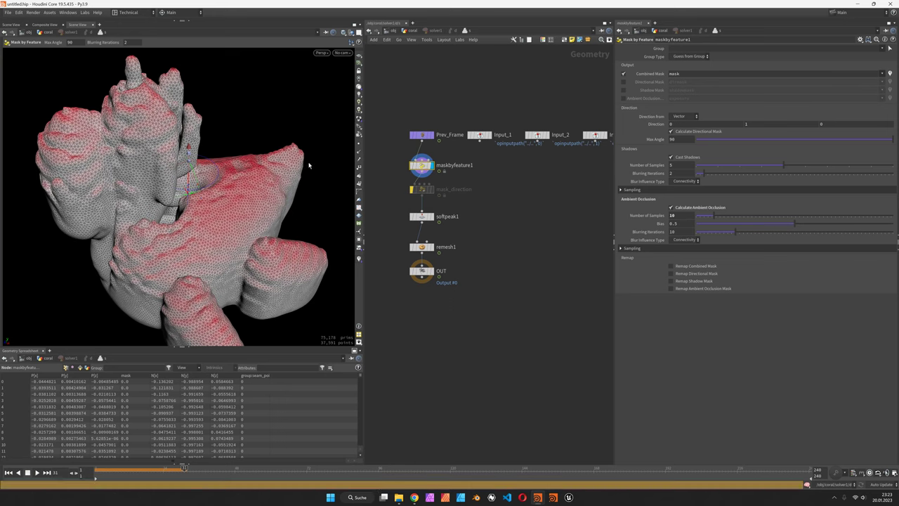
pyautogui.press('Escape')
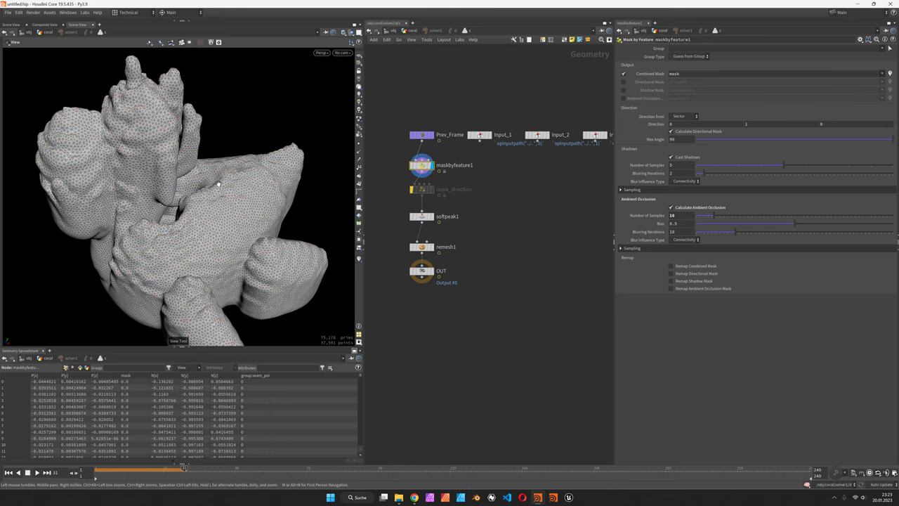
pyautogui.press('Return')
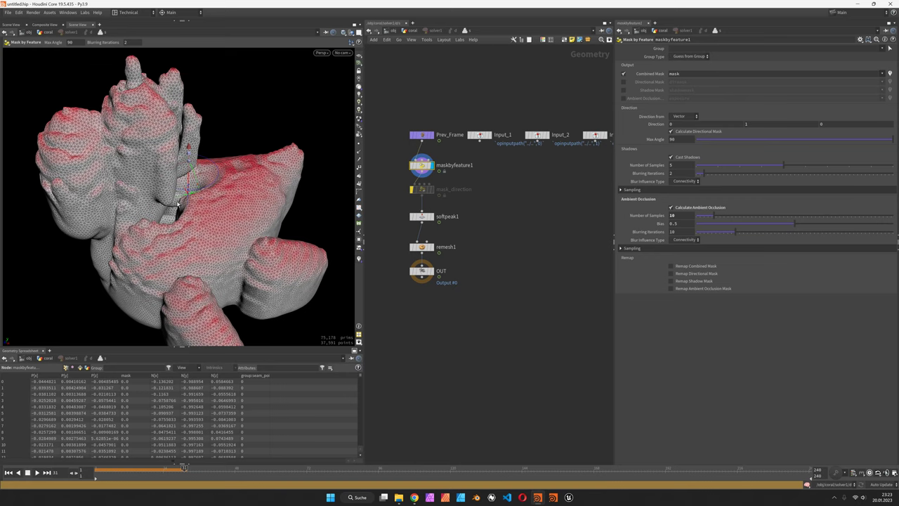
pyautogui.moveTo(704, 233); pyautogui.dragTo(705, 233)
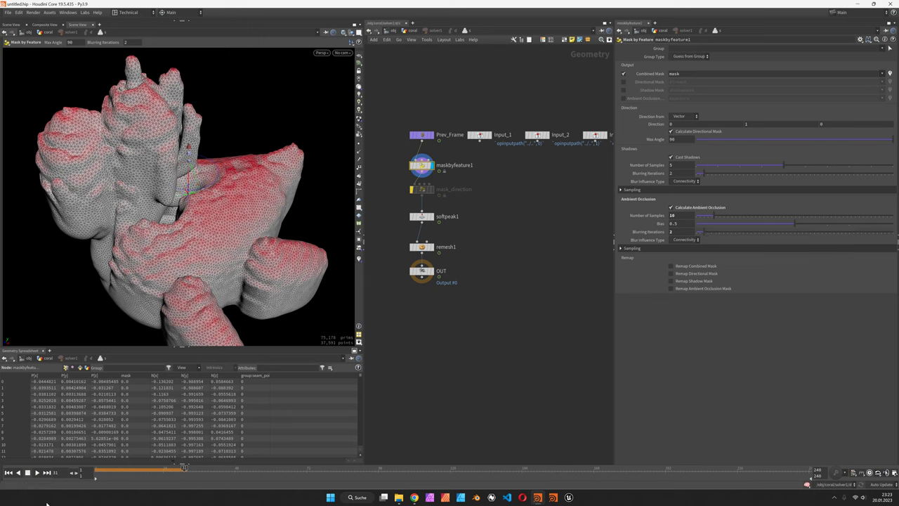
pyautogui.click(8, 472)
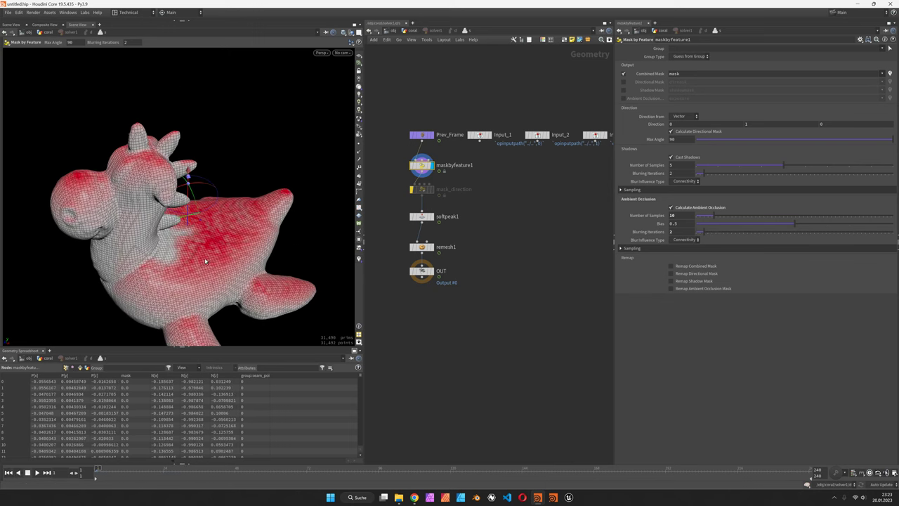
# Set AO max ray distance 0.1 and cone angle 30, and start the remap ramp near 0.3.
pyautogui.moveTo(208, 275); pyautogui.dragTo(212, 200)
pyautogui.moveTo(702, 232)
pyautogui.mouseDown()
pyautogui.moveTo(768, 236)
pyautogui.moveTo(705, 236)
pyautogui.mouseUp()
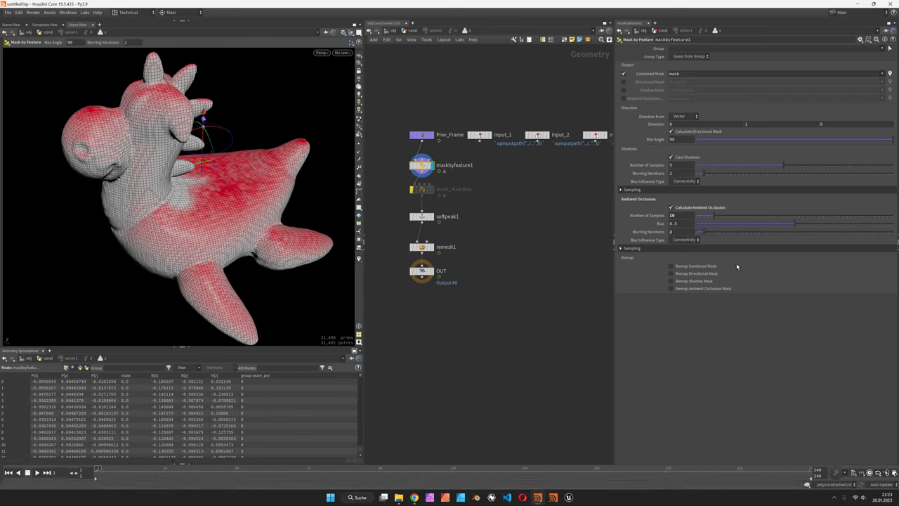
pyautogui.click(646, 249)
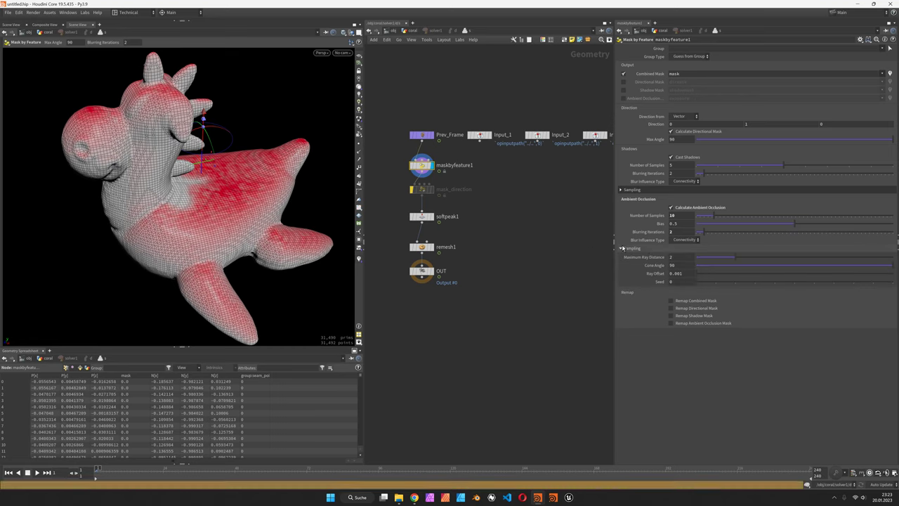
pyautogui.click(679, 258)
pyautogui.write('.1')
pyautogui.press('Return')
pyautogui.click(689, 266)
pyautogui.write('30')
pyautogui.press('Return')
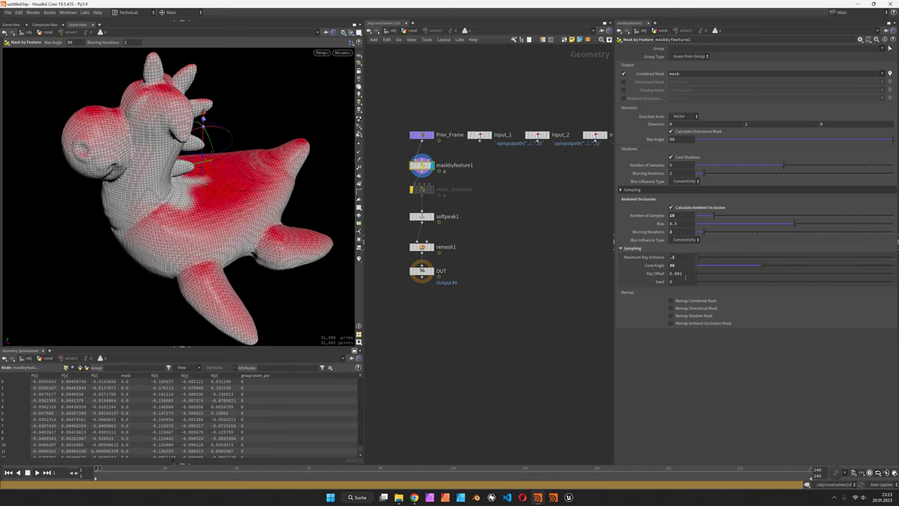
pyautogui.click(697, 324)
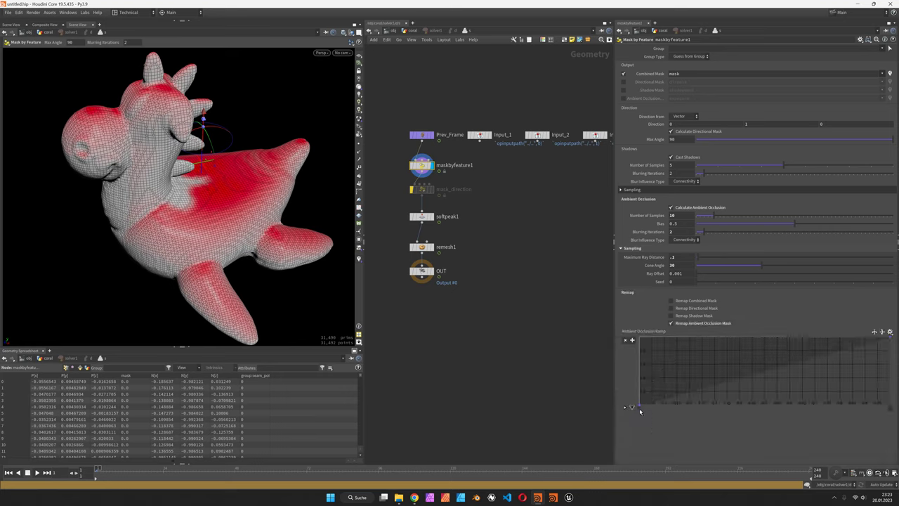
pyautogui.moveTo(638, 407); pyautogui.dragTo(716, 407)
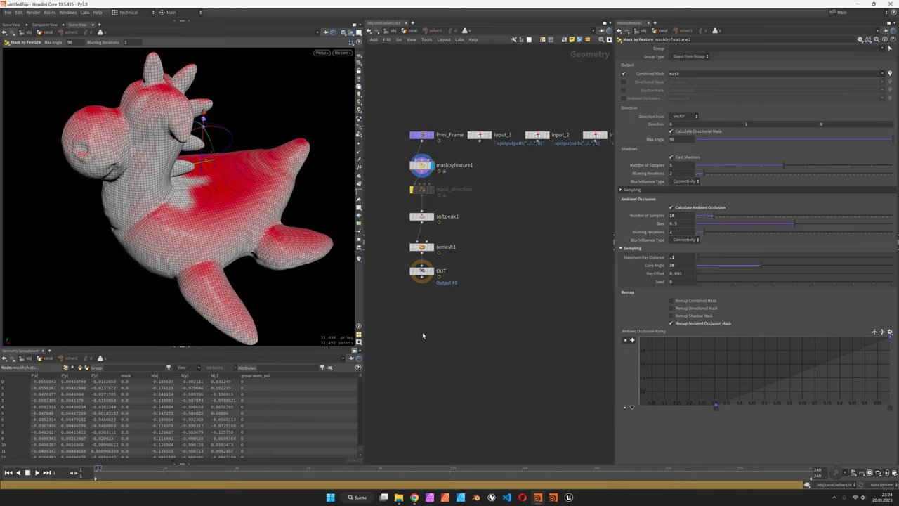
# Display the solver's OUT node, return to the coral network, and play the growth to frame 20.
pyautogui.click(433, 271)
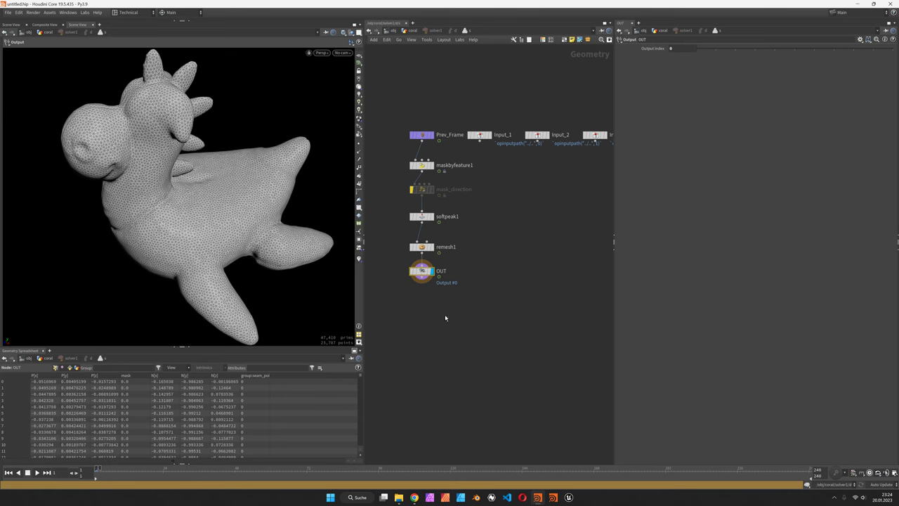
pyautogui.press('u')
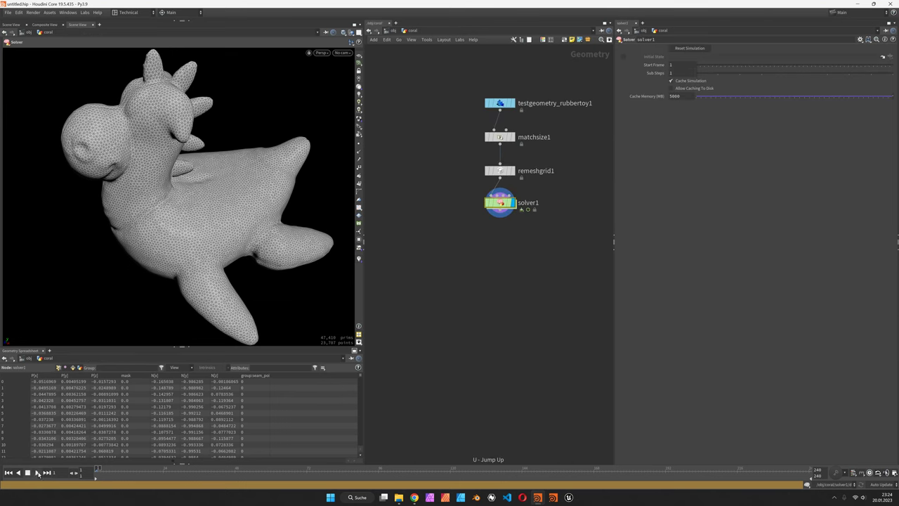
pyautogui.click(38, 473)
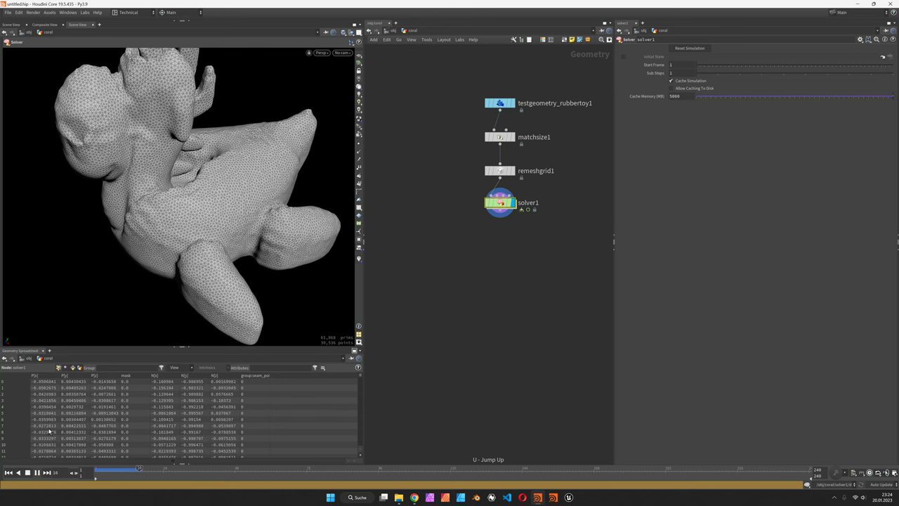
pyautogui.click(27, 473)
pyautogui.press('Escape')
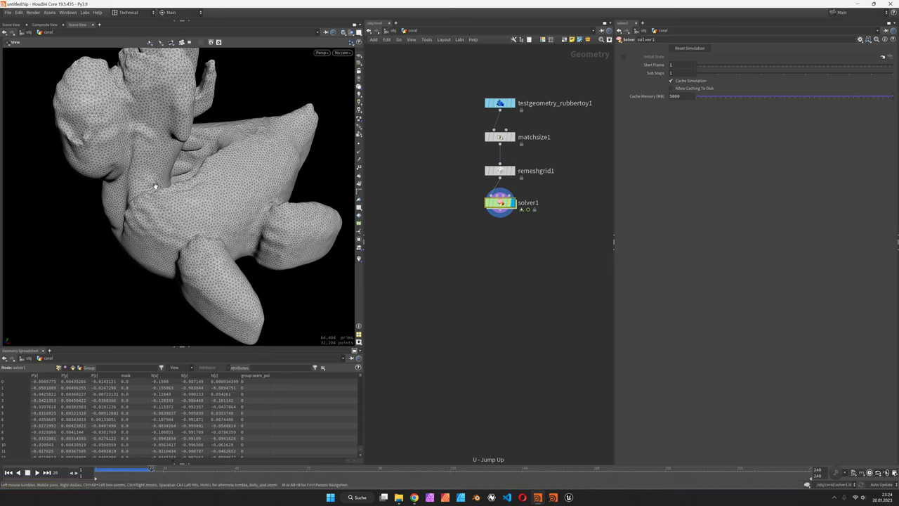
pyautogui.moveTo(153, 189); pyautogui.dragTo(131, 127)
pyautogui.press('Return')
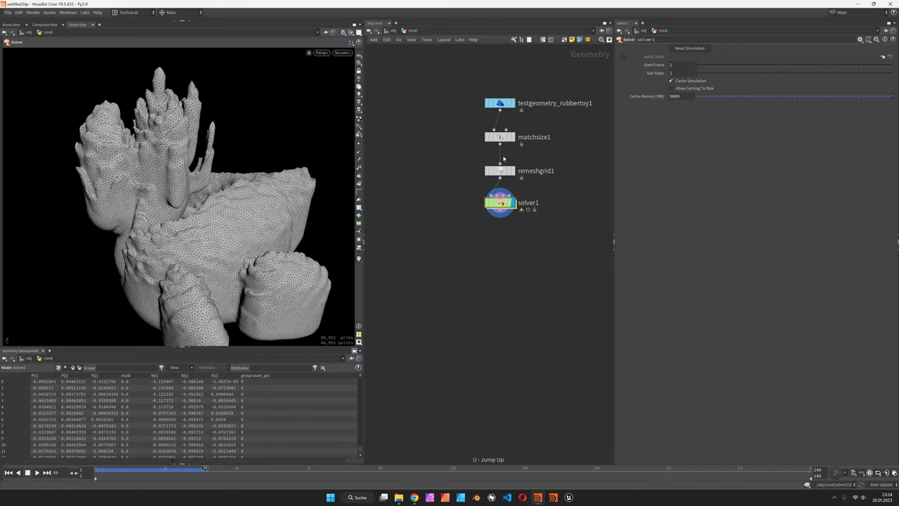
# Inside solver1, re-enable mask_direction and change its mask line to f@mask *= mask.
pyautogui.doubleClick(499, 204)
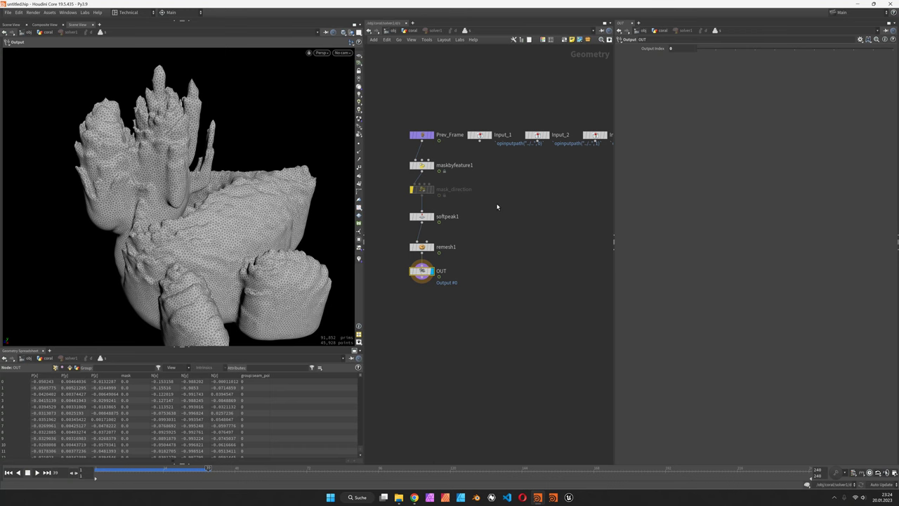
pyautogui.click(423, 191)
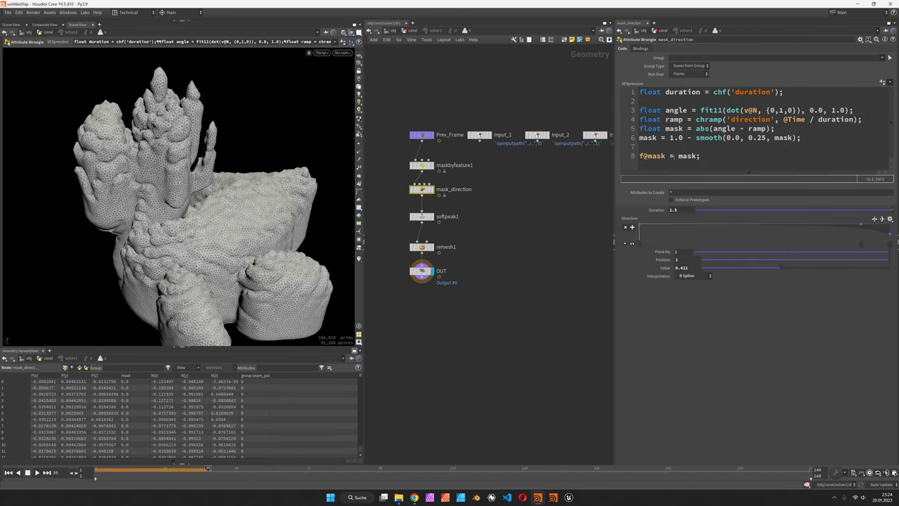
pyautogui.click(671, 157)
pyautogui.write('*')
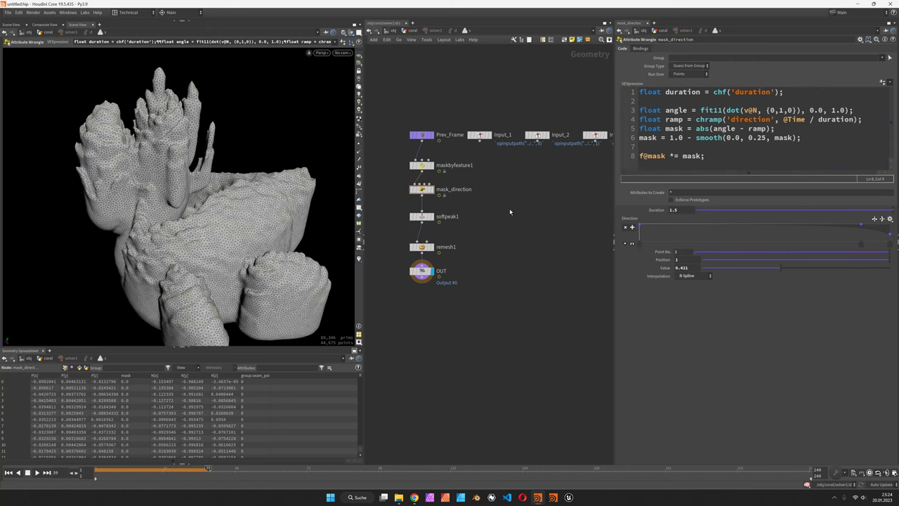
# Turn off Calculate Directional Mask on maskbyfeature1 and check the mask_direction result.
pyautogui.click(422, 165)
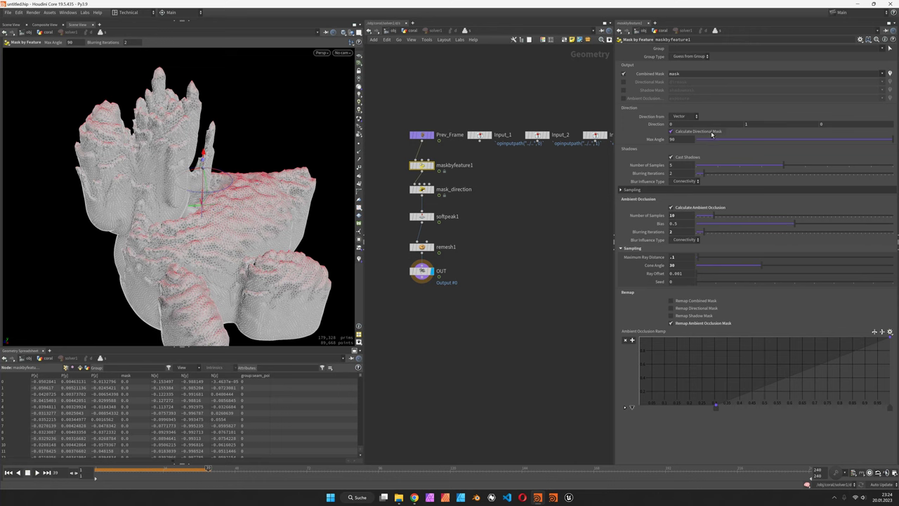
pyautogui.click(711, 134)
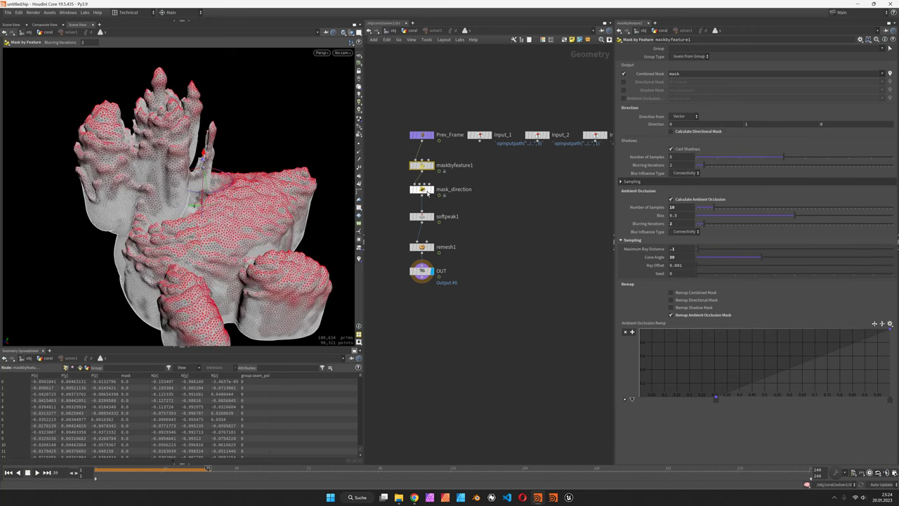
pyautogui.click(421, 189)
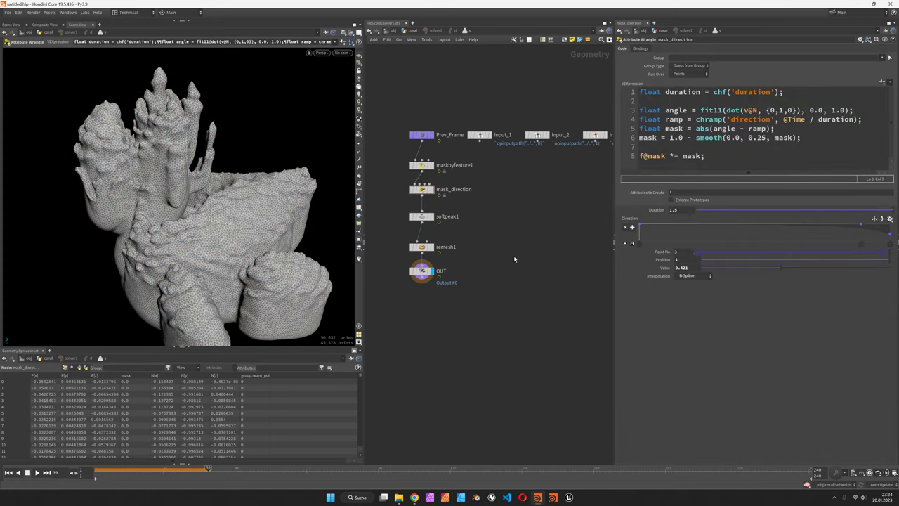
# Return to the coral network and replay the growth simulation from frame 1.
pyautogui.press('u')
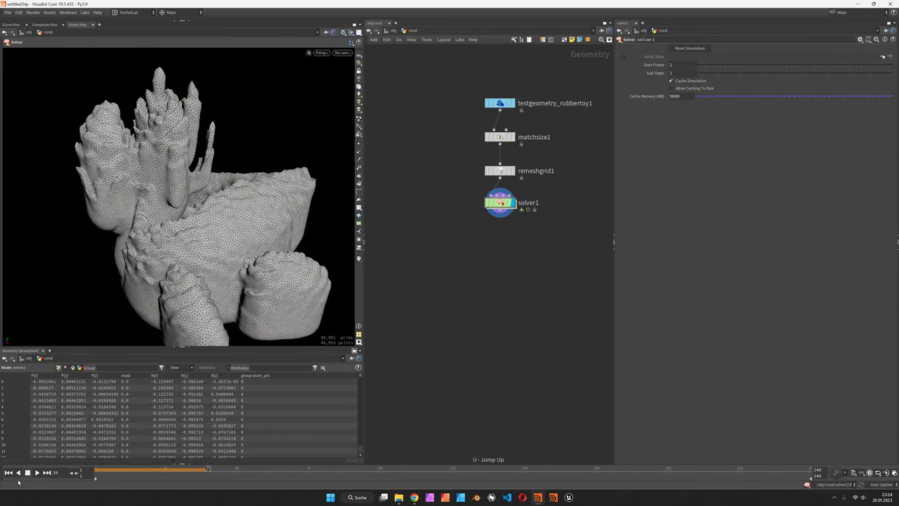
pyautogui.click(9, 474)
pyautogui.click(37, 473)
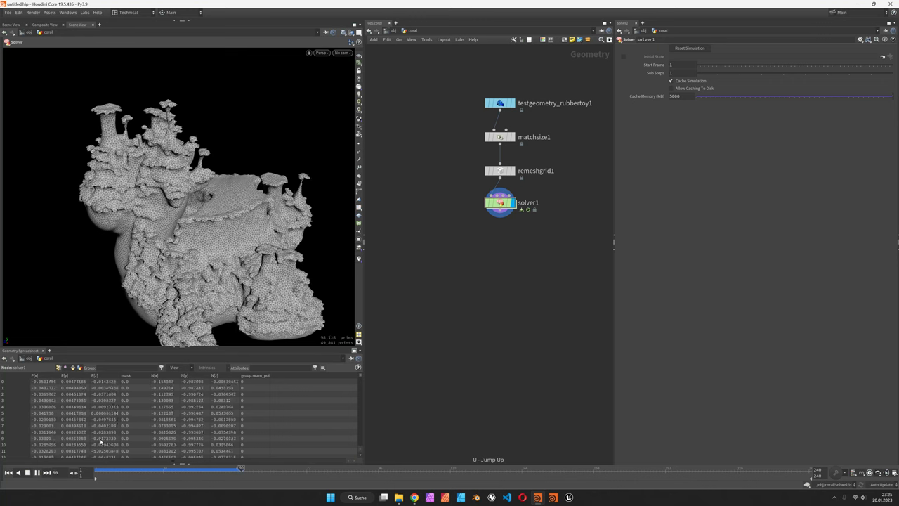
# Stop at frame 54 and set maskbyfeature1's ambient occlusion Bias to 0.25 inside solver1.
pyautogui.click(28, 473)
pyautogui.doubleClick(500, 203)
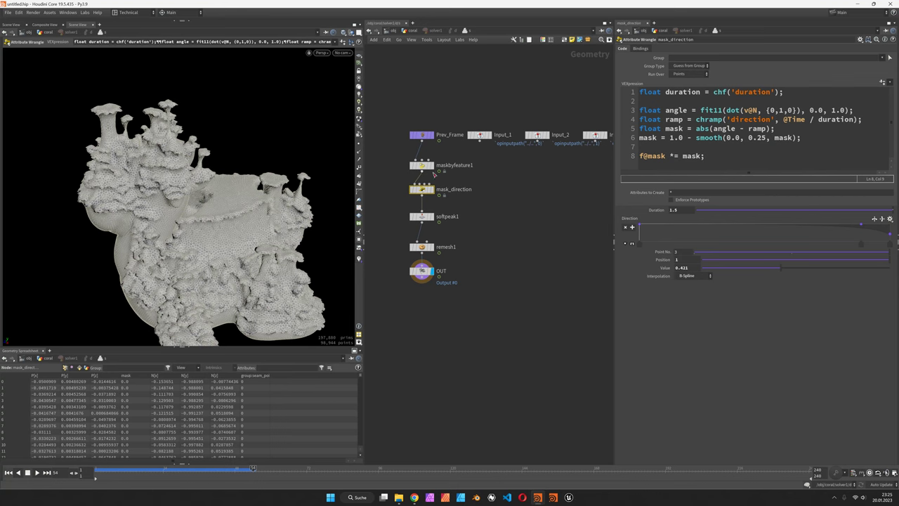
pyautogui.click(430, 168)
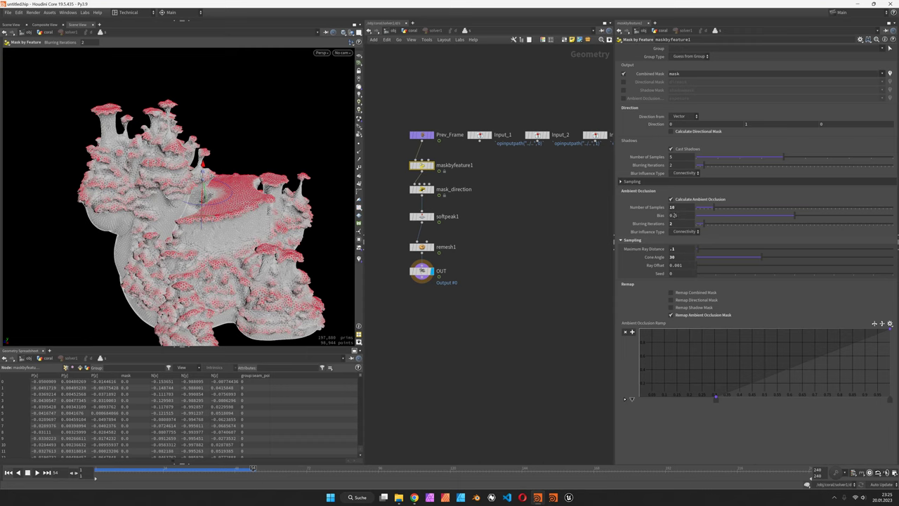
pyautogui.moveTo(731, 214); pyautogui.dragTo(703, 215)
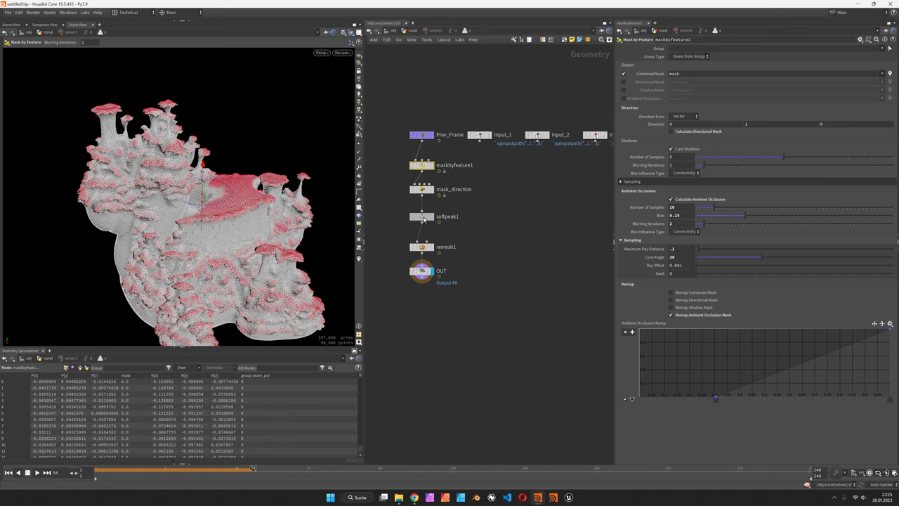
# Inspect softpeak1, mask_direction's enlarged Direction ramp, and remesh1's settings.
pyautogui.click(425, 218)
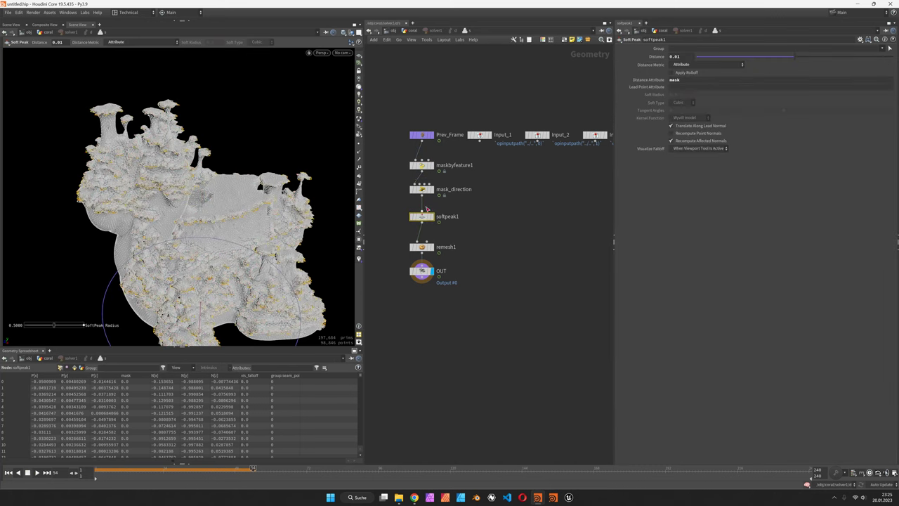
pyautogui.click(422, 189)
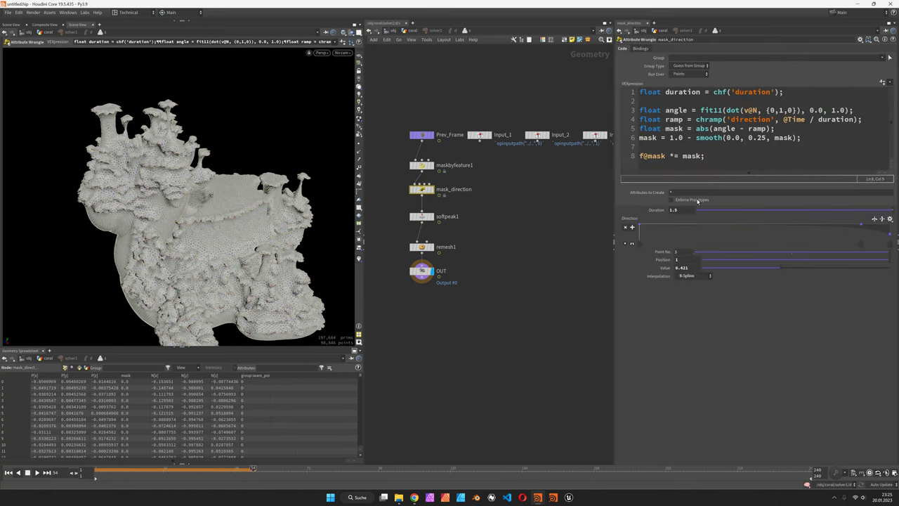
pyautogui.click(632, 243)
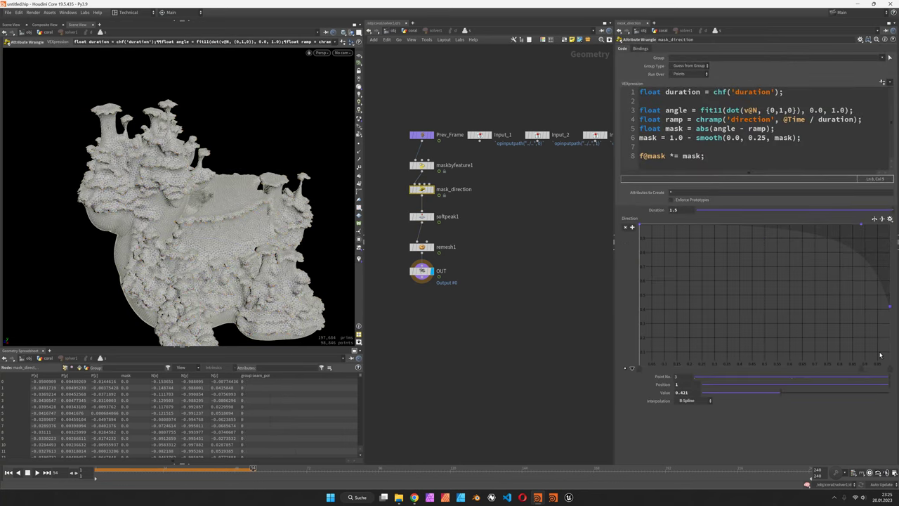
pyautogui.click(452, 246)
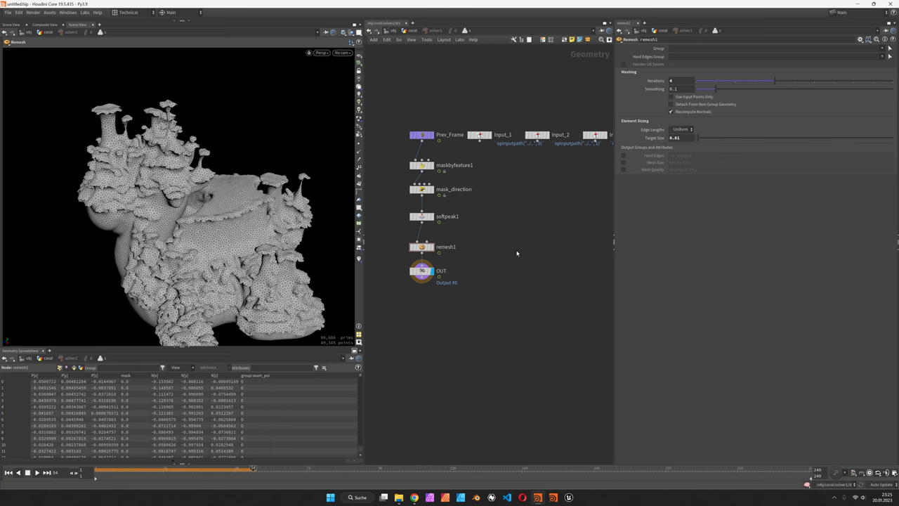
# Back in the coral network, add a Subdivide node below solver1.
pyautogui.press('u')
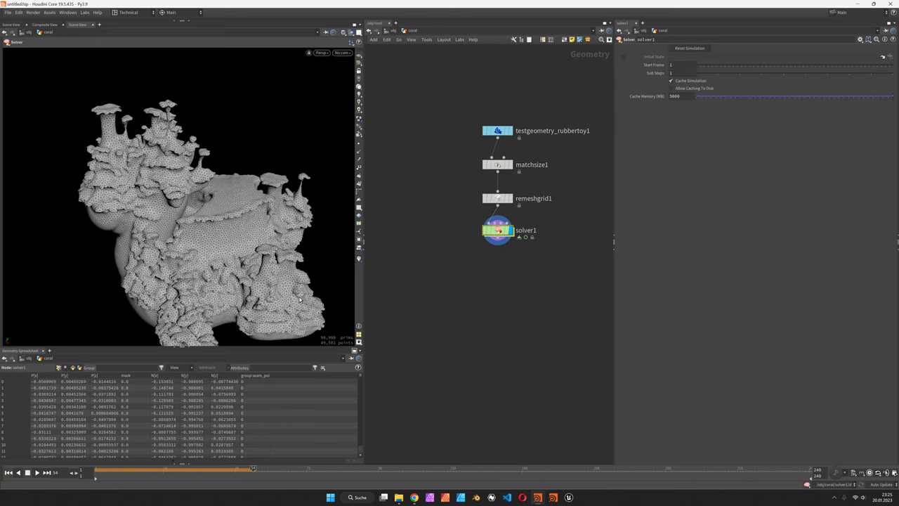
pyautogui.moveTo(207, 210); pyautogui.dragTo(226, 184)
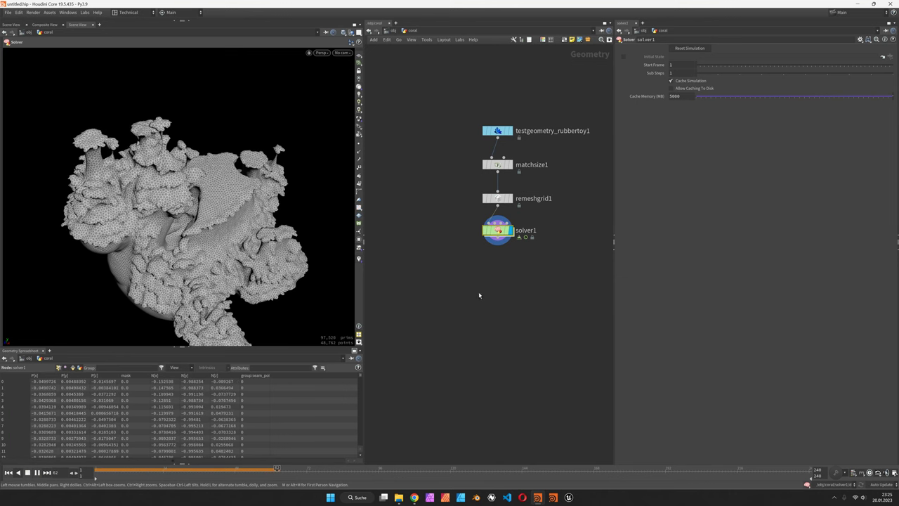
pyautogui.press('Tab')
pyautogui.write('subd')
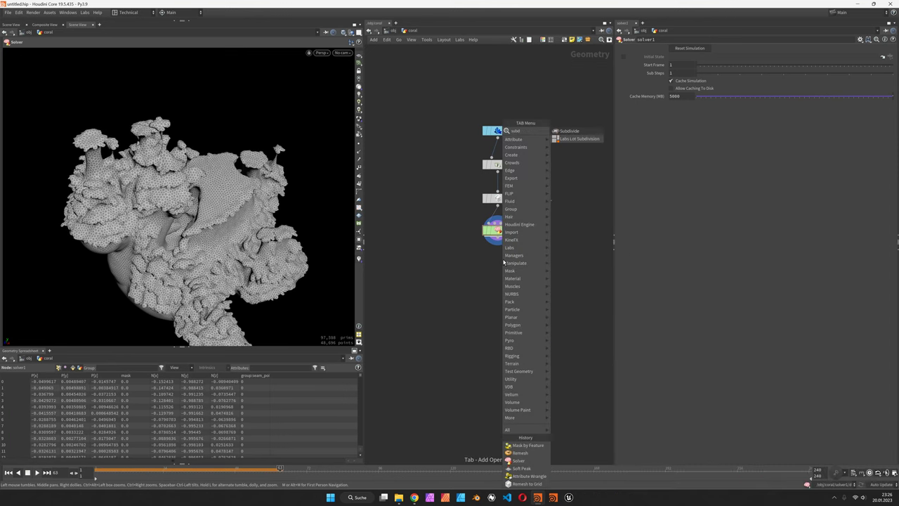
pyautogui.press('Return')
pyautogui.click(502, 273)
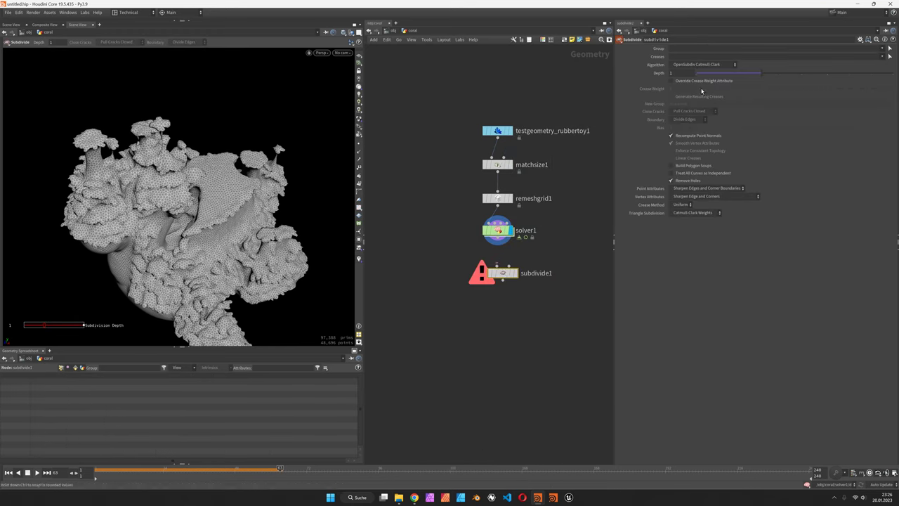
# Display subdivide1 with the OpenSubdiv Loop algorithm and inspect the smoothed coral.
pyautogui.click(516, 273)
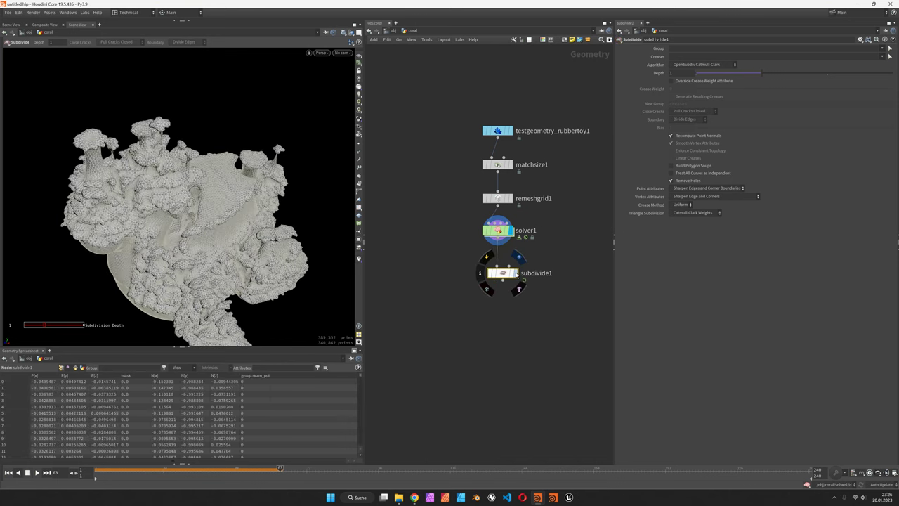
pyautogui.click(704, 65)
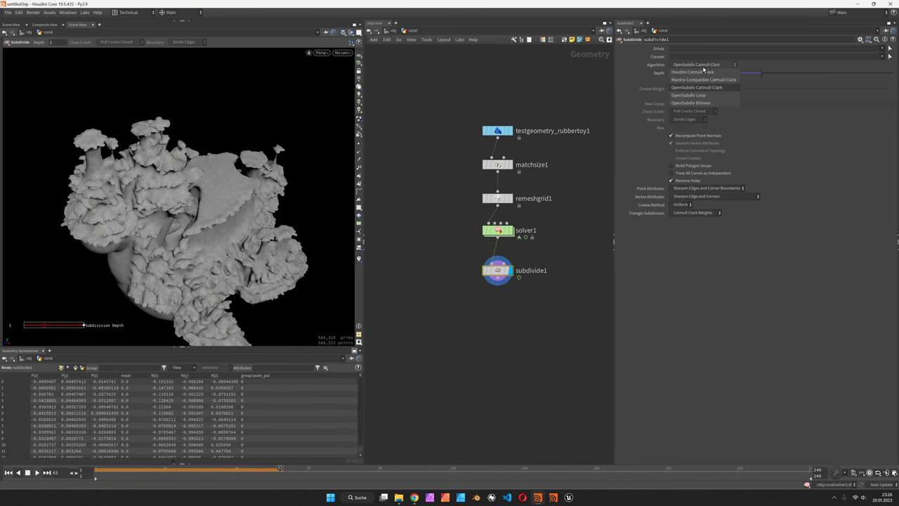
pyautogui.click(703, 95)
pyautogui.scroll(5, 246, 195)
pyautogui.scroll(-8, 244, 228)
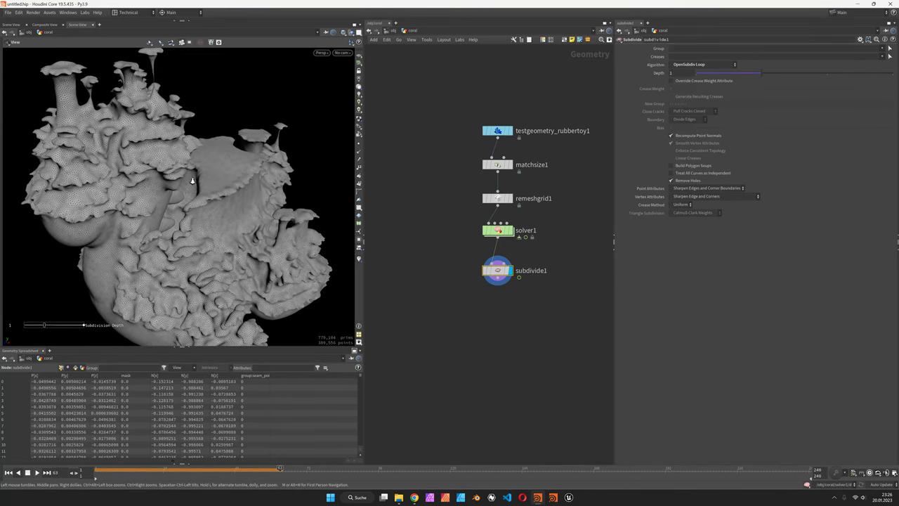
pyautogui.moveTo(153, 217); pyautogui.dragTo(248, 202)
# Add an Attribute Adjust Color node under subdivide1 with a Bounding Box pattern, then return to frame 1.
pyautogui.press('Tab')
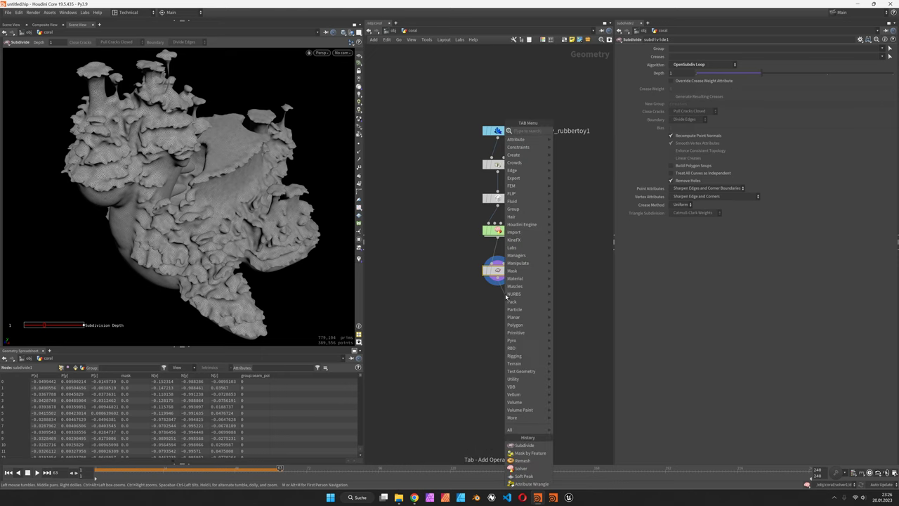
pyautogui.write('acolo')
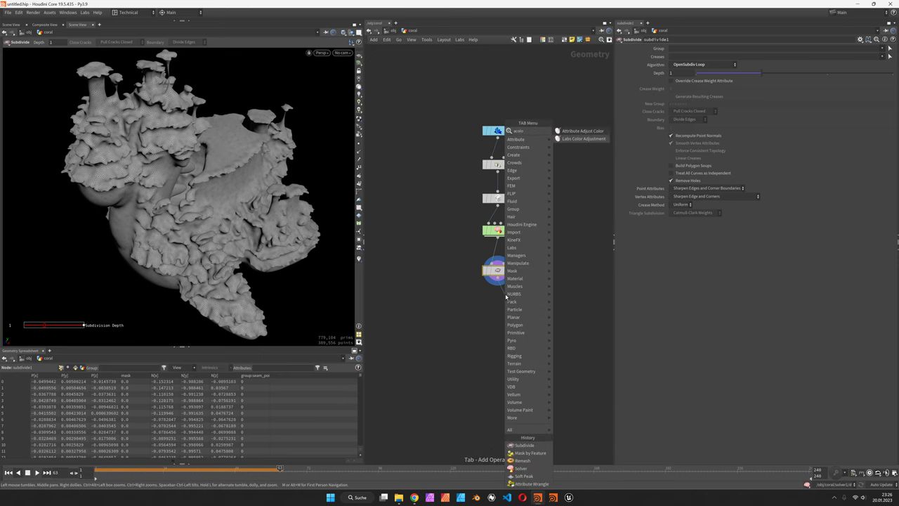
pyautogui.press('Return')
pyautogui.click(691, 134)
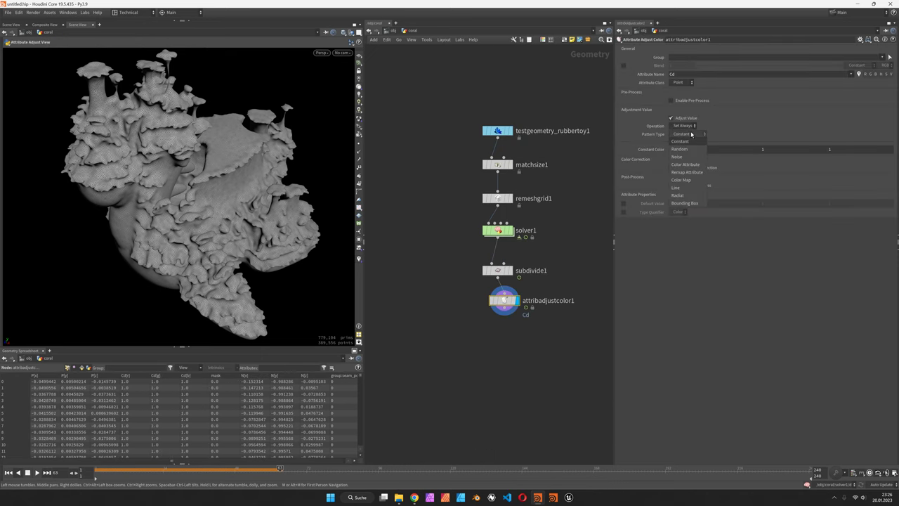
pyautogui.click(685, 202)
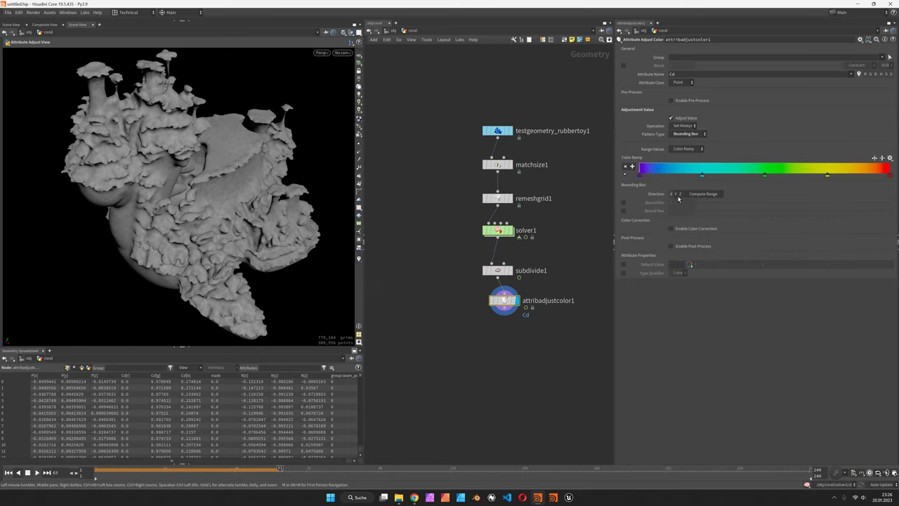
pyautogui.moveTo(508, 303); pyautogui.dragTo(501, 306)
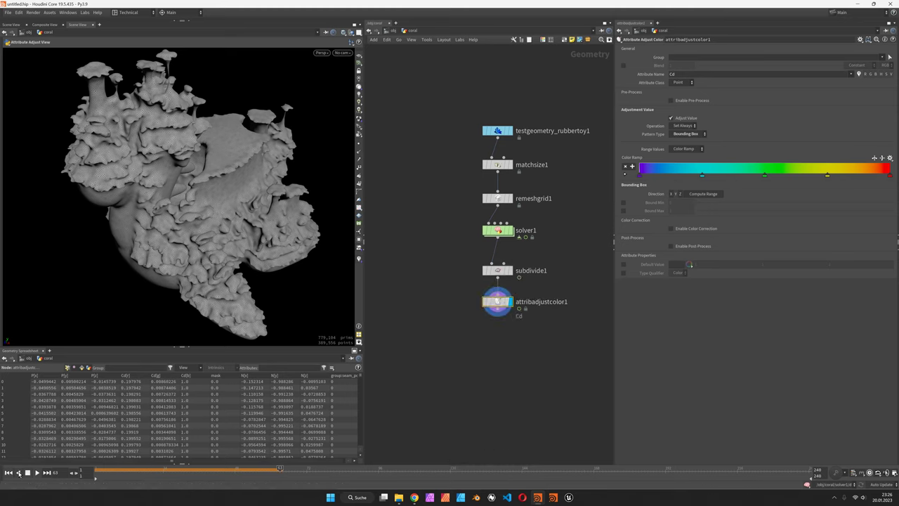
pyautogui.hotkey('ctrl', 'Up')
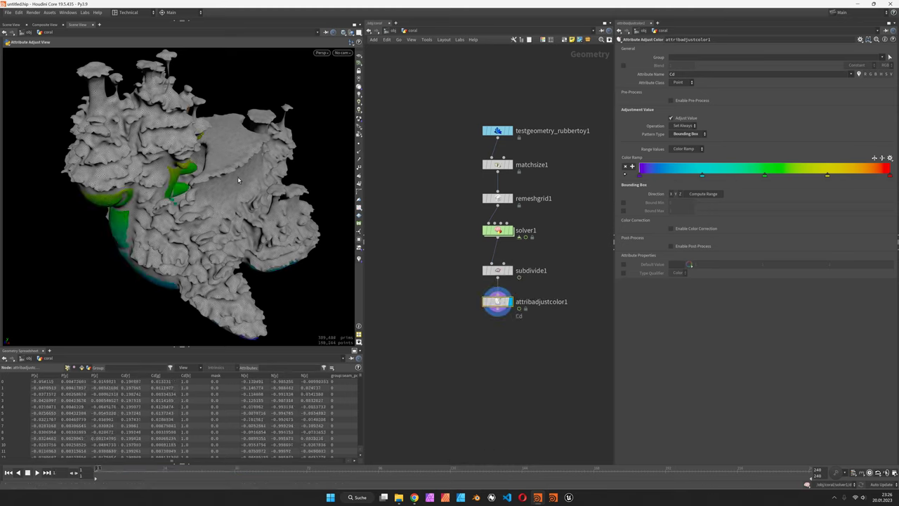
# Reset solver1's simulation and display its raw output.
pyautogui.click(498, 230)
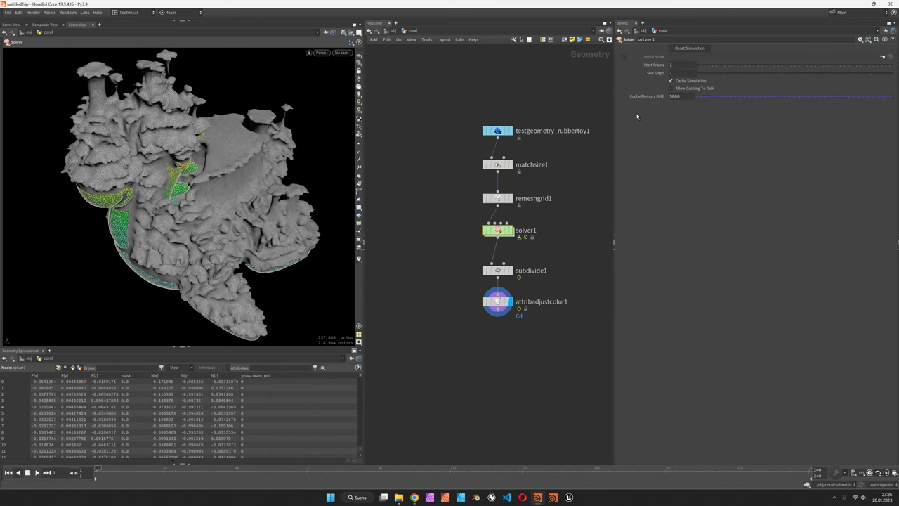
pyautogui.click(697, 49)
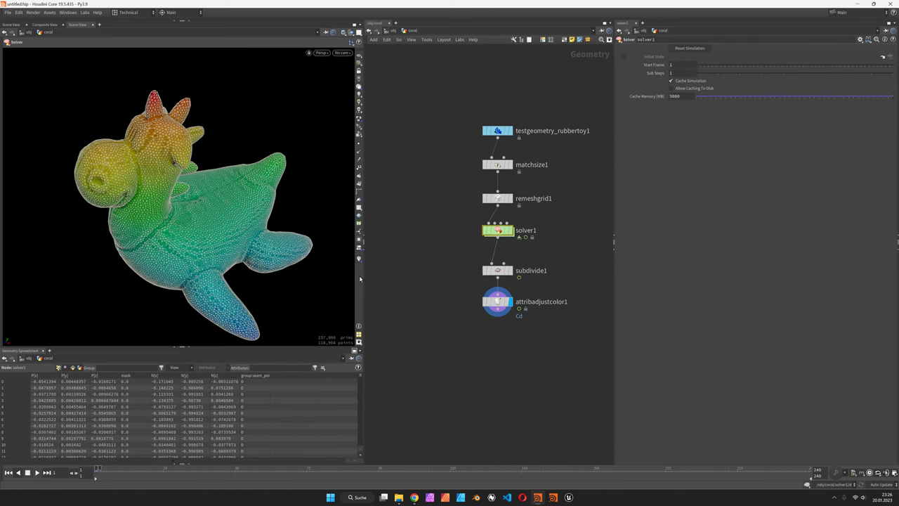
pyautogui.click(510, 231)
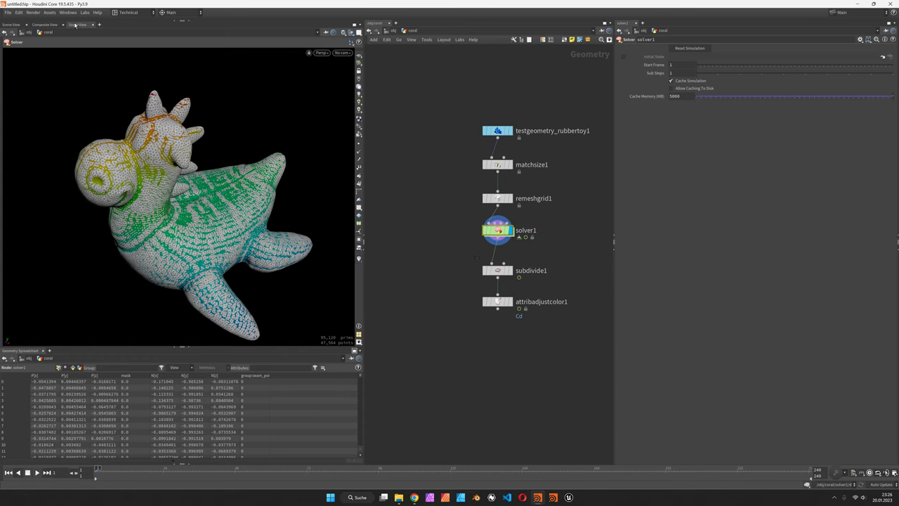
# Add a new Scene View tab and play the coral growth.
pyautogui.click(99, 25)
pyautogui.moveTo(117, 39)
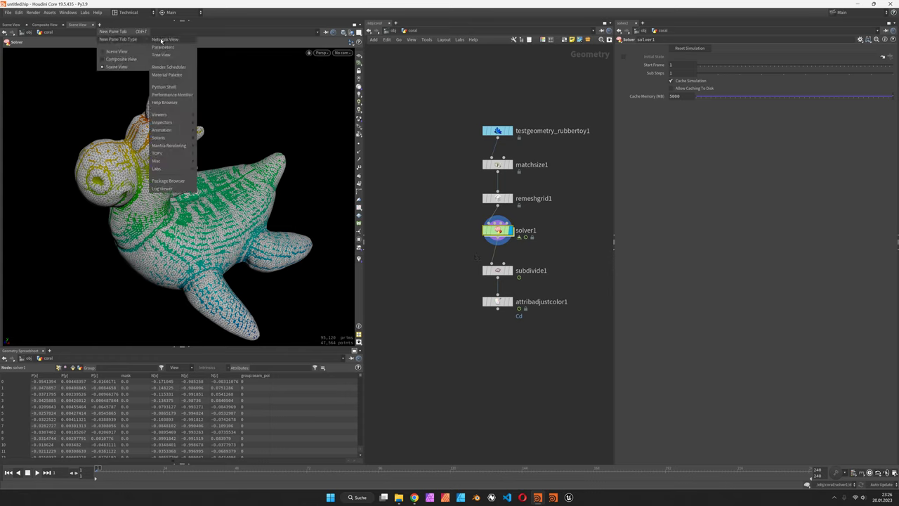
pyautogui.moveTo(160, 115)
pyautogui.click(211, 116)
pyautogui.scroll(5, 235, 143)
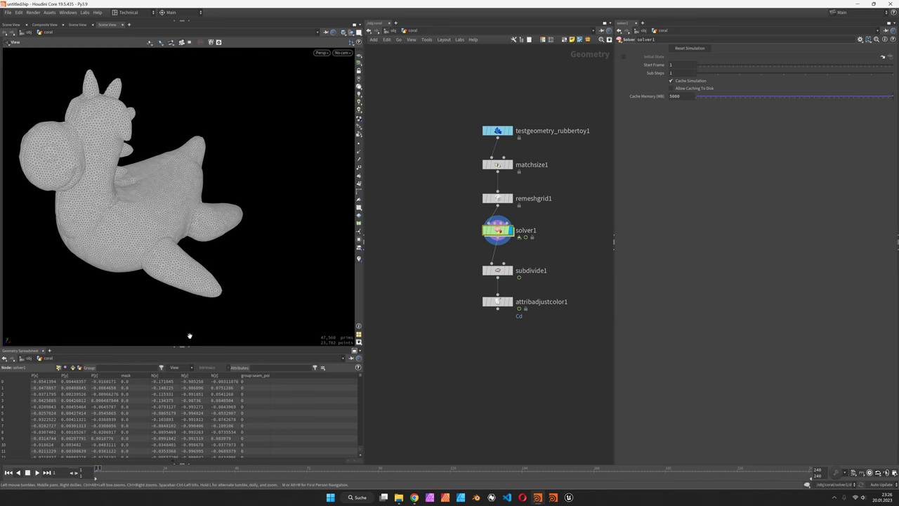
pyautogui.click(37, 471)
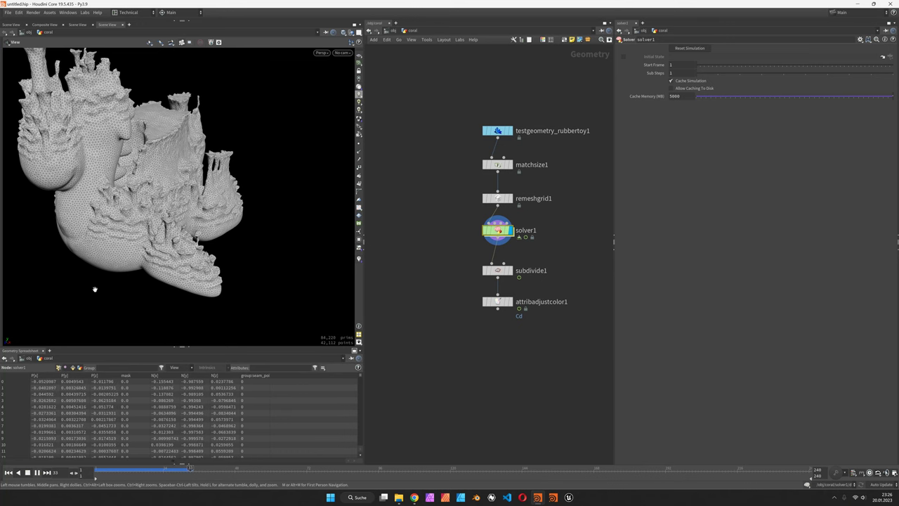
# Stop at frame 36 and, inside solver1, insert a Normal node adding point normals after maskbyfeature1.
pyautogui.click(29, 472)
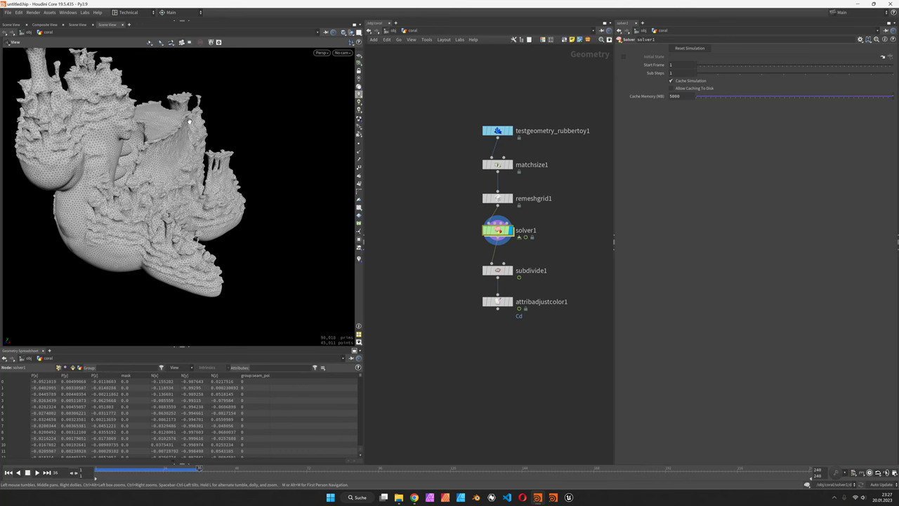
pyautogui.doubleClick(500, 232)
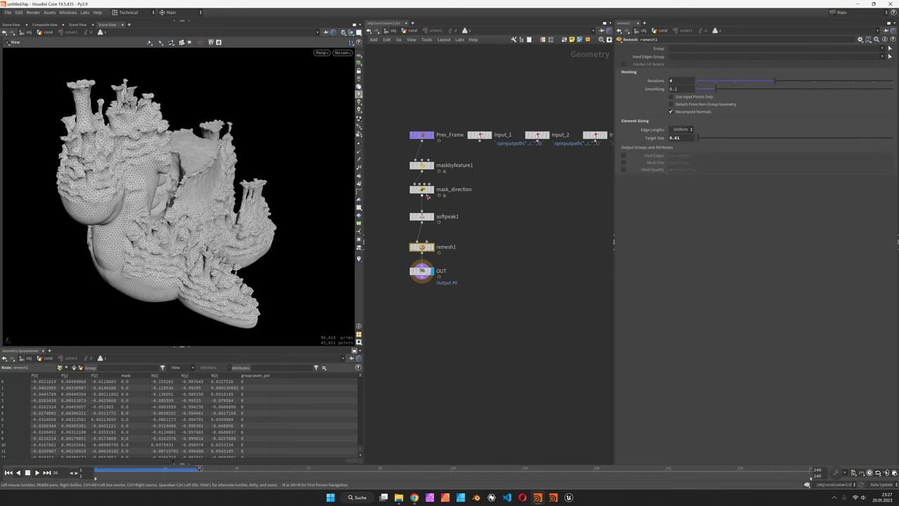
pyautogui.moveTo(413, 224); pyautogui.dragTo(416, 281)
pyautogui.moveTo(421, 189); pyautogui.dragTo(421, 238)
pyautogui.press('Tab')
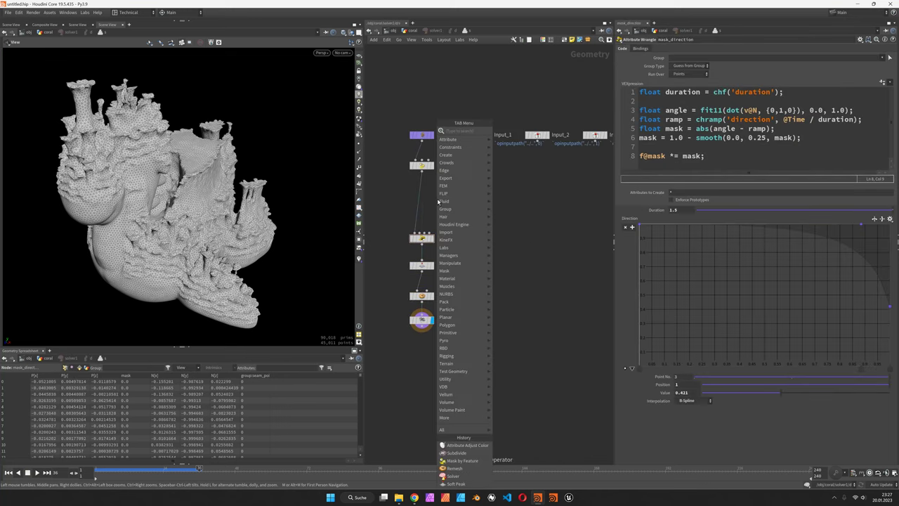
pyautogui.write('normal')
pyautogui.press('Return')
pyautogui.click(424, 192)
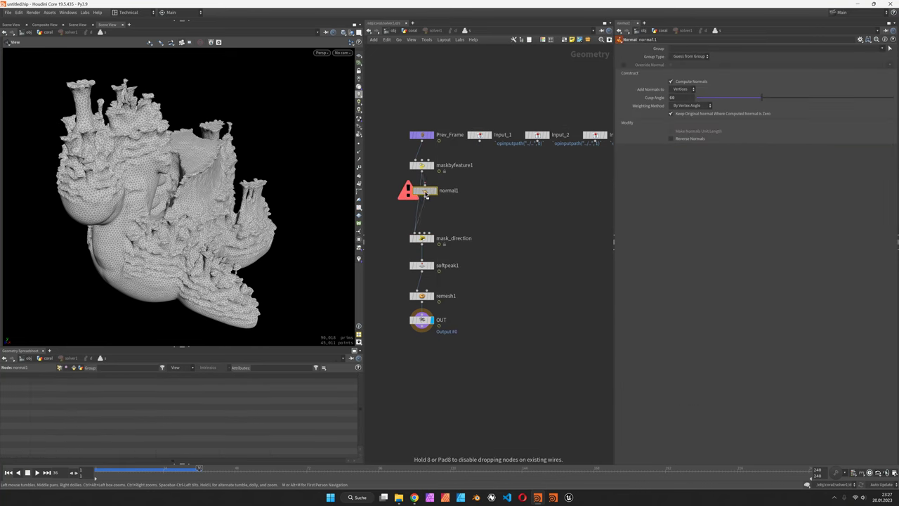
pyautogui.click(685, 89)
pyautogui.click(680, 90)
# Add an Attribute Blur below normal1 blurring N with 4 iterations.
pyautogui.press('Tab')
pyautogui.write('ab')
pyautogui.press('Return')
pyautogui.click(424, 217)
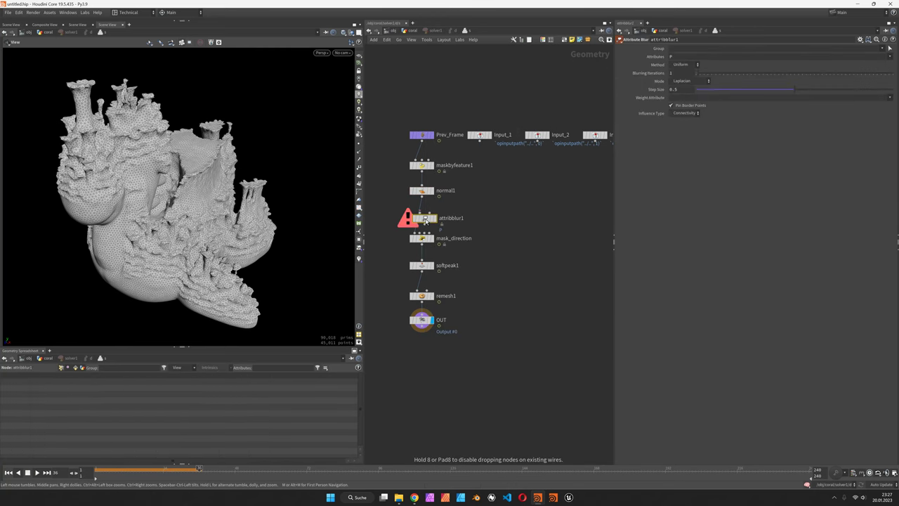
pyautogui.click(691, 57)
pyautogui.press('Return')
pyautogui.click(689, 73)
pyautogui.press('Return')
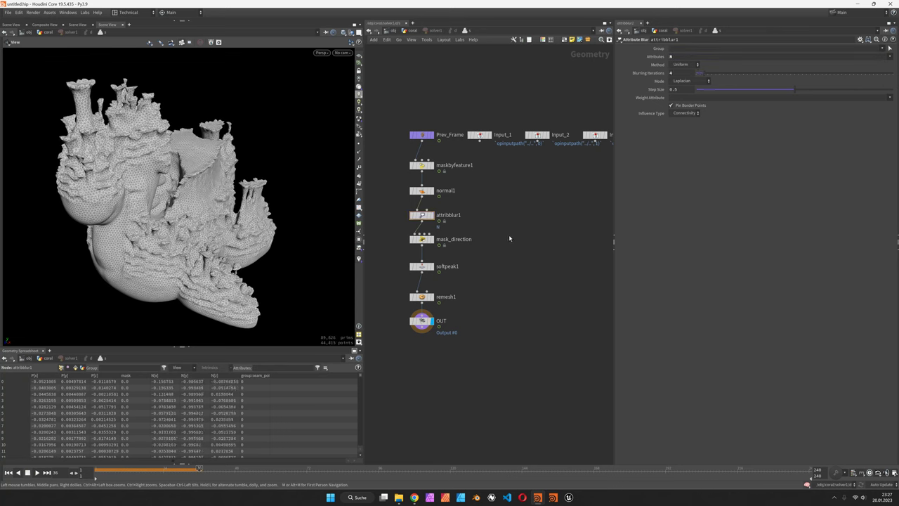
# Return to the coral network, bypass subdivide1, and restart the growth from frame 1.
pyautogui.press('u')
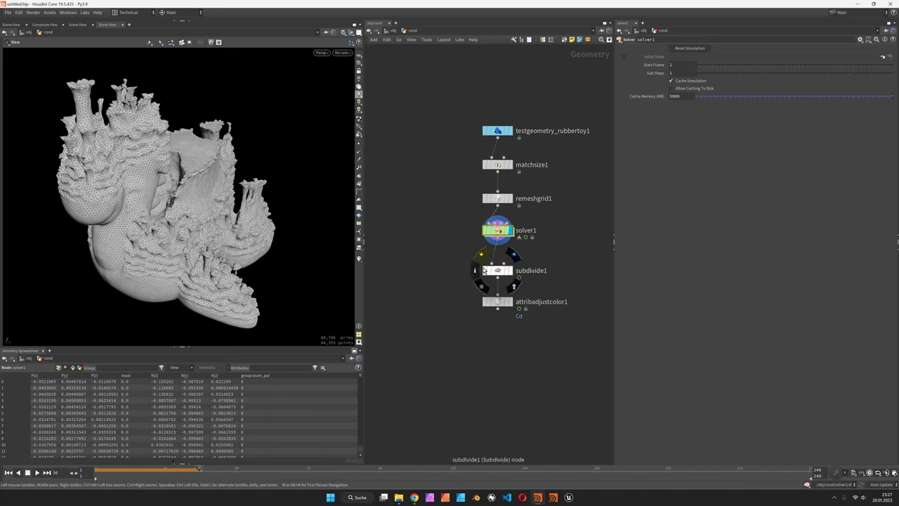
pyautogui.click(481, 262)
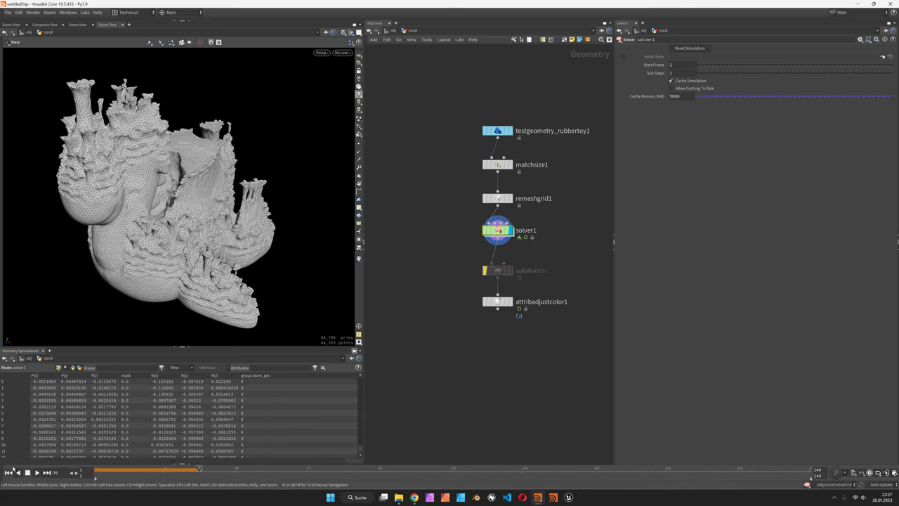
pyautogui.click(36, 472)
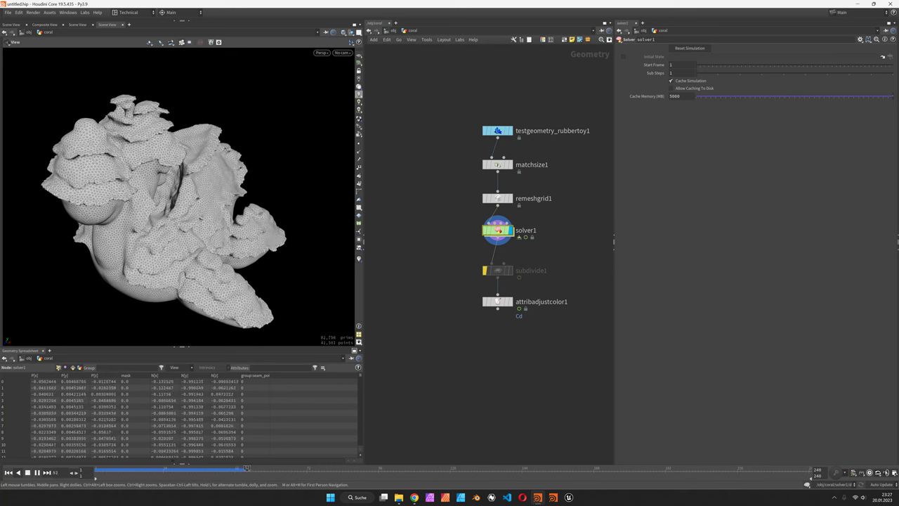
# Inside solver1, review the remesh1 and attribblur1 settings.
pyautogui.doubleClick(502, 230)
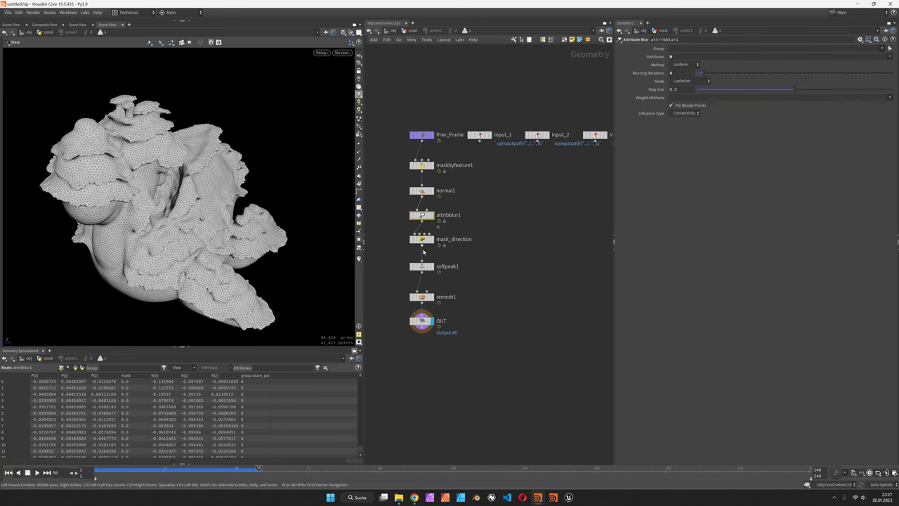
pyautogui.click(421, 297)
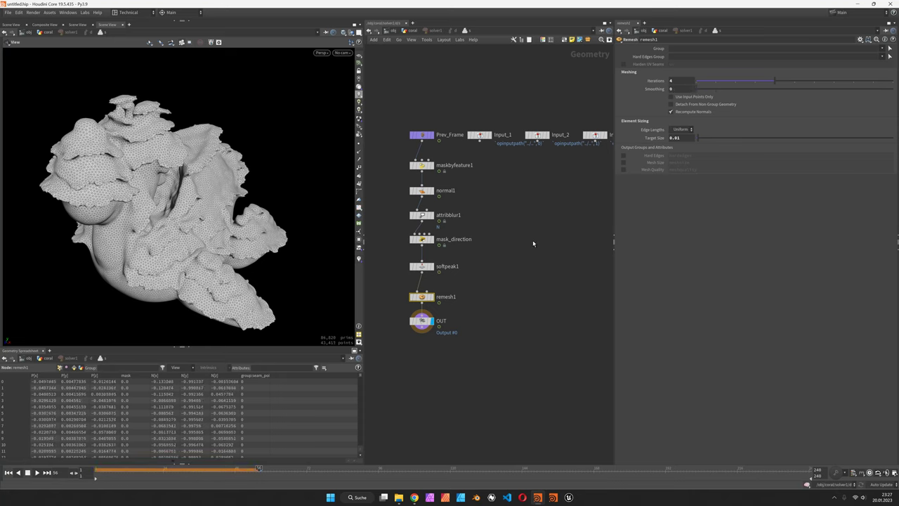
pyautogui.moveTo(421, 245)
pyautogui.click(421, 214)
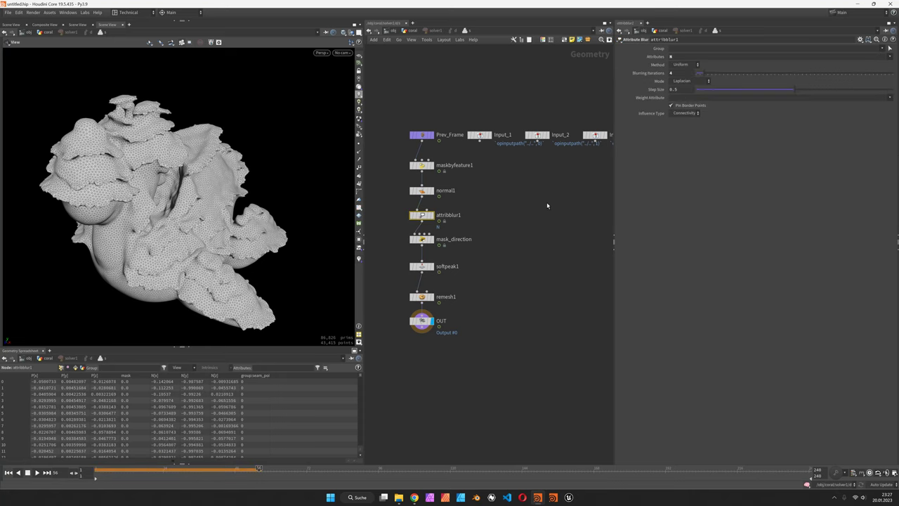
# Return to the coral network and replay the growth from frame 1.
pyautogui.press('u')
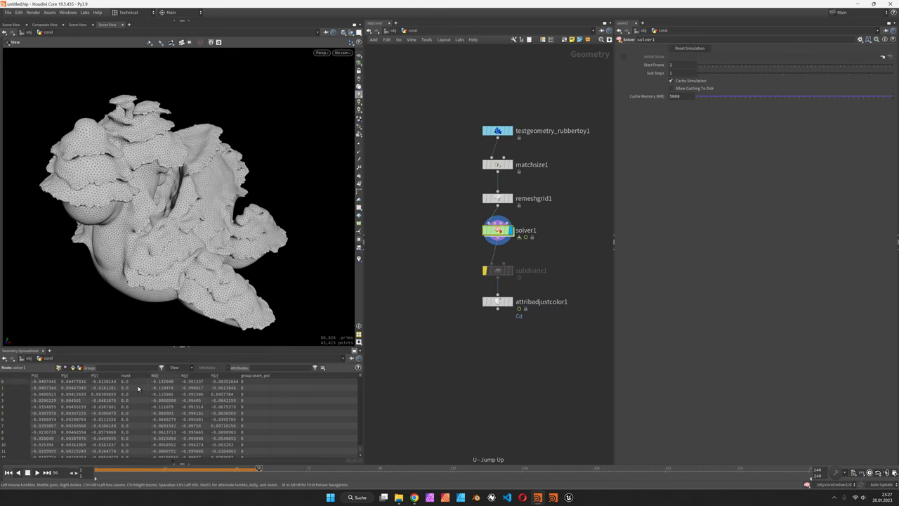
pyautogui.hotkey('ctrl', 'Left')
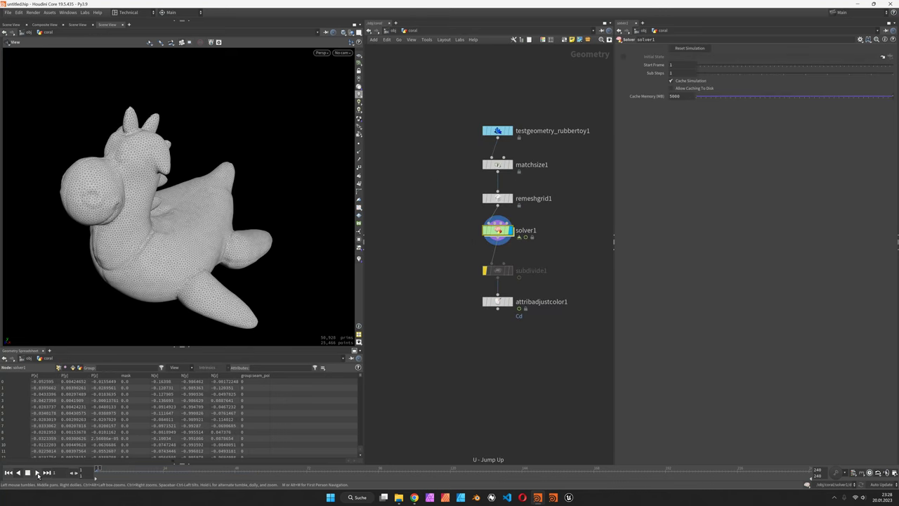
pyautogui.click(38, 472)
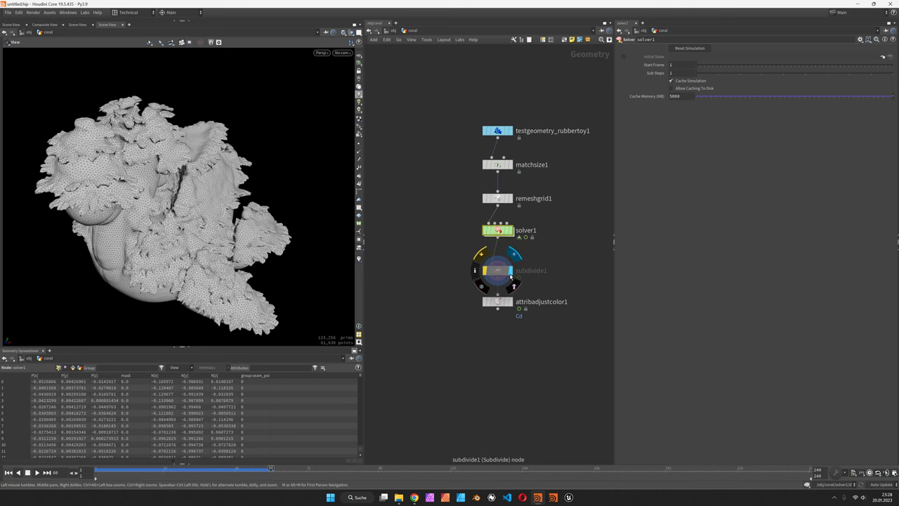
# Re-enable subdivision and switch the viewport to Smooth Shaded without wireframe.
pyautogui.click(485, 271)
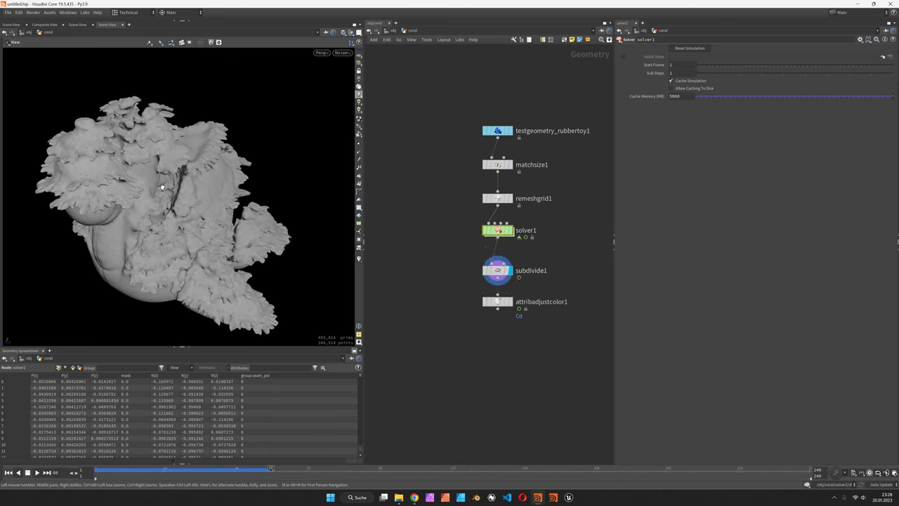
pyautogui.moveTo(187, 182); pyautogui.dragTo(312, 65)
pyautogui.click(342, 33)
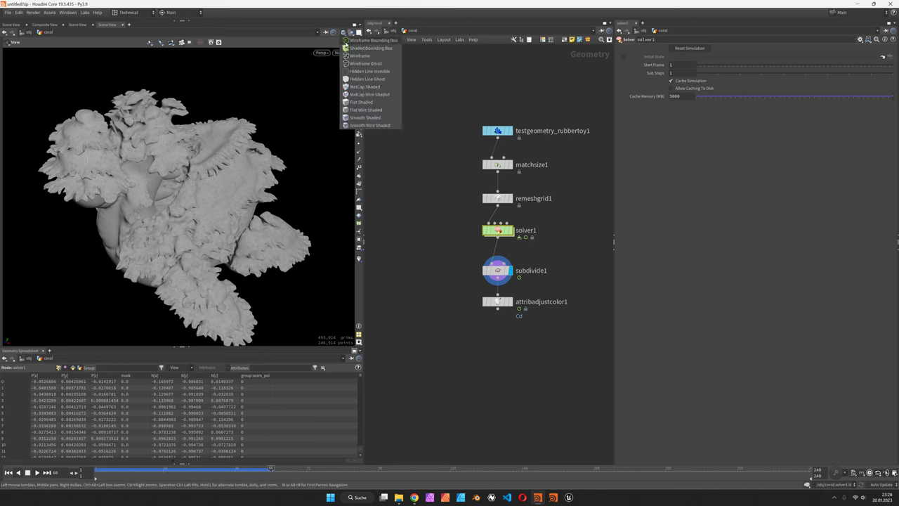
pyautogui.click(367, 115)
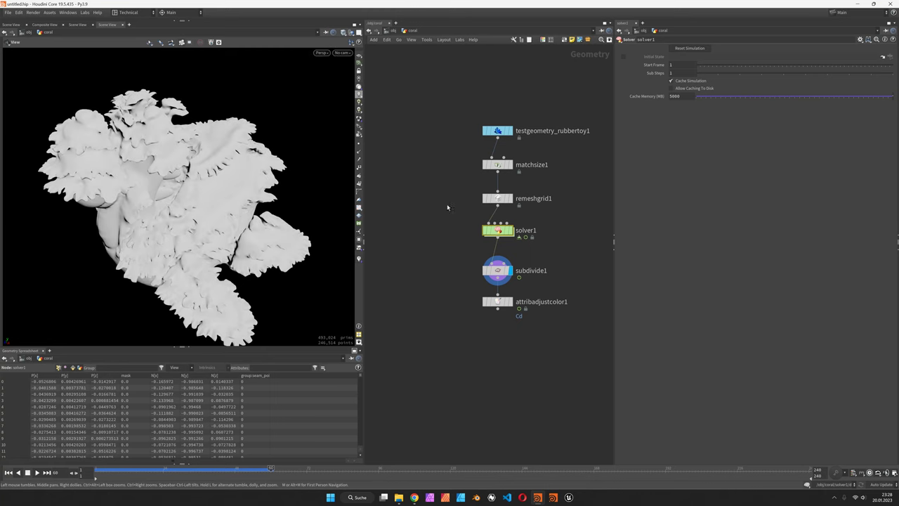
# Display and select attribadjustcolor1 to show the coral's rainbow bounding-box colouring.
pyautogui.click(512, 303)
pyautogui.click(503, 304)
pyautogui.moveTo(231, 175); pyautogui.dragTo(201, 268)
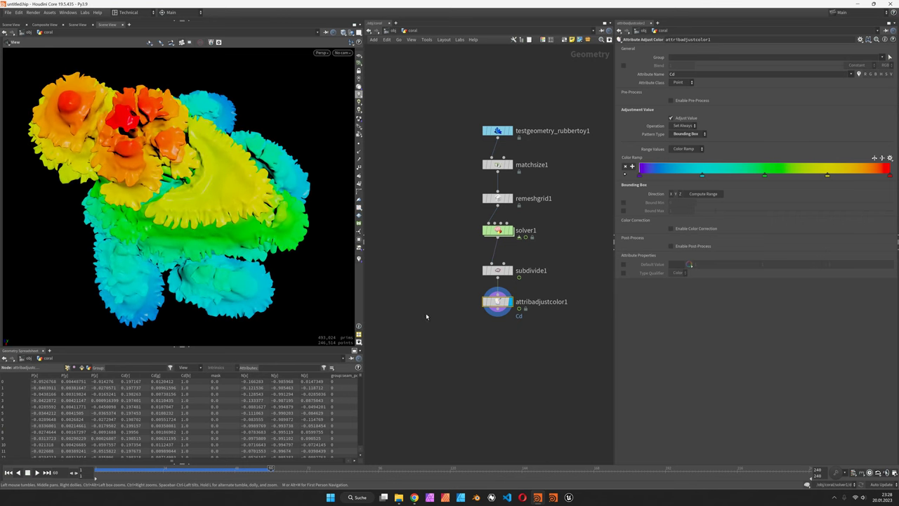